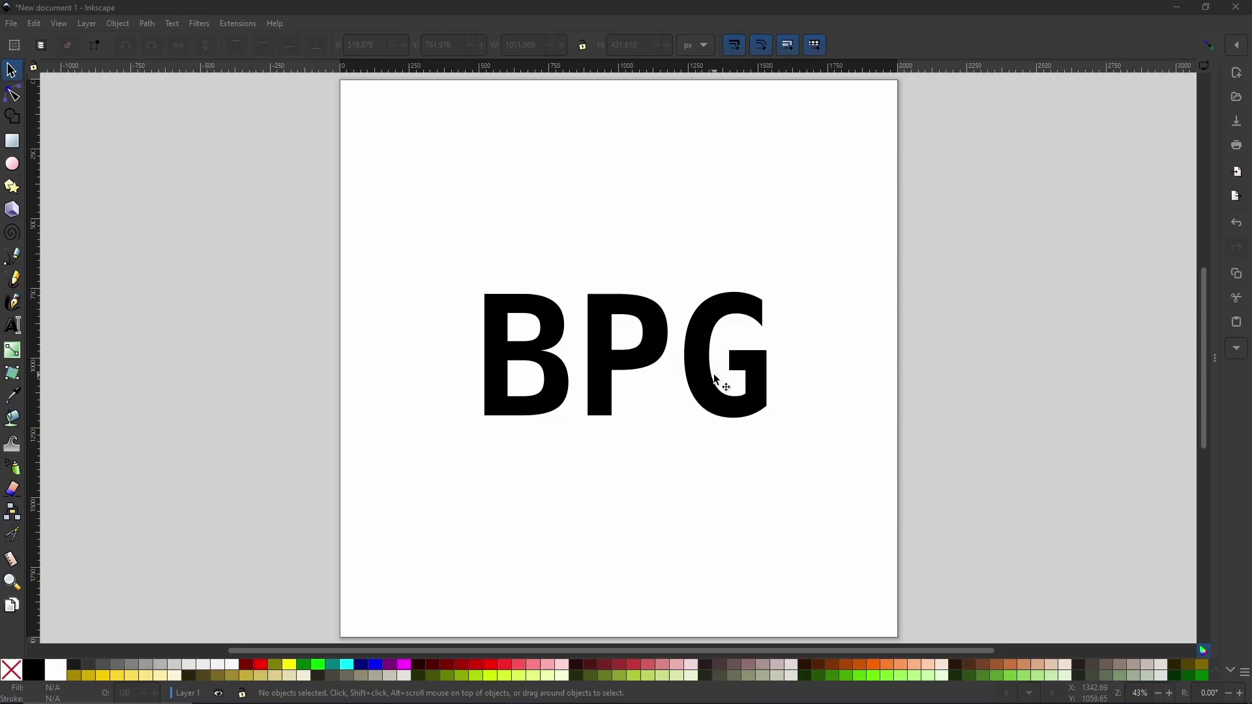
Step: Select the BPG text and bring up its font choices beside the canvas
click(645, 356)
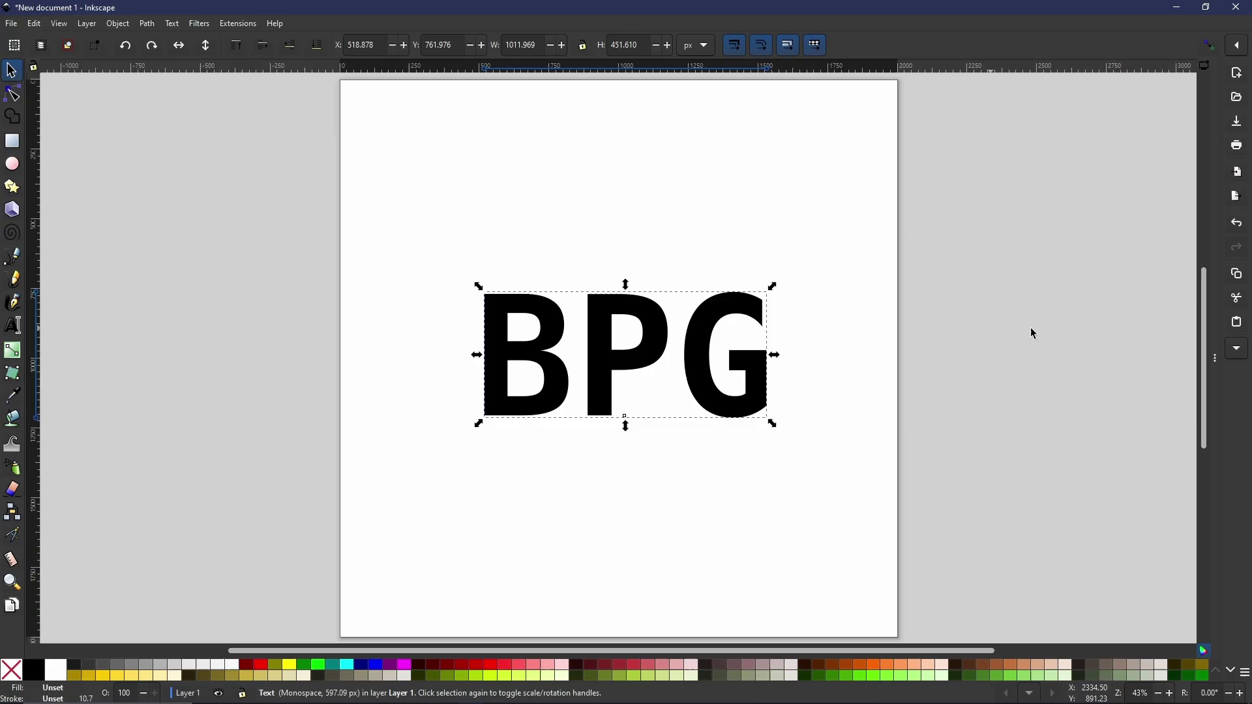
key(ctrl+shift+e)
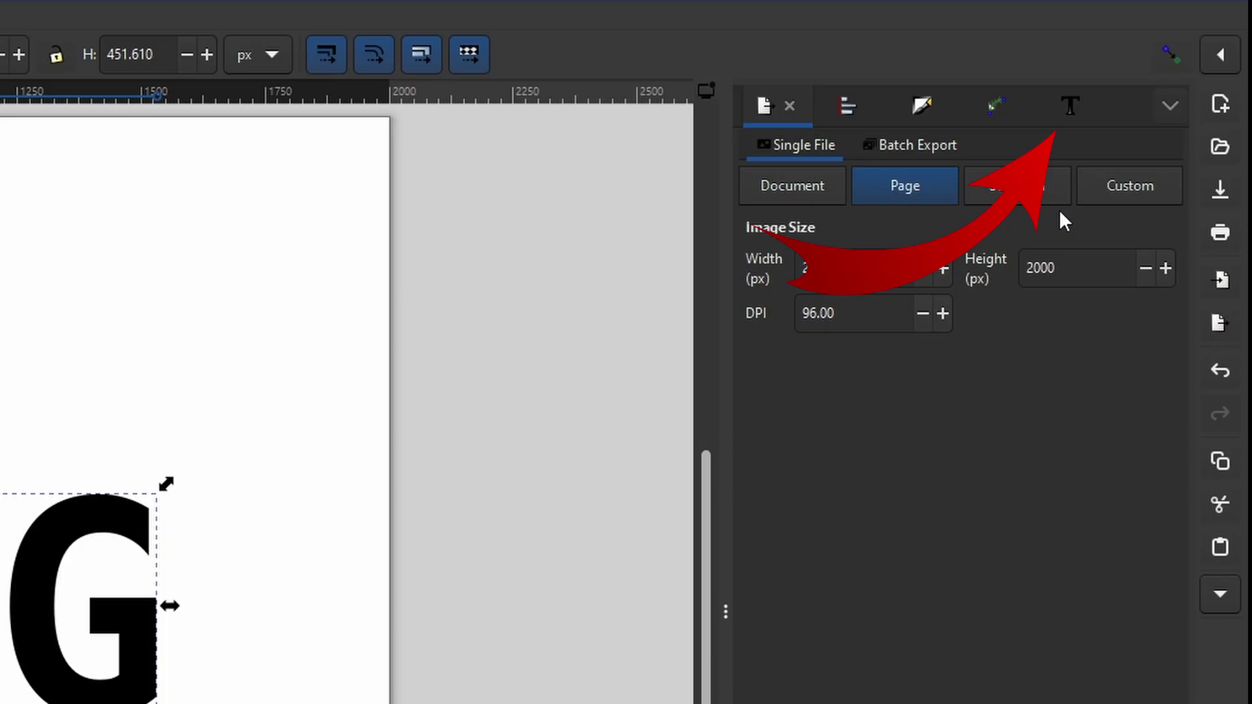
click(1070, 107)
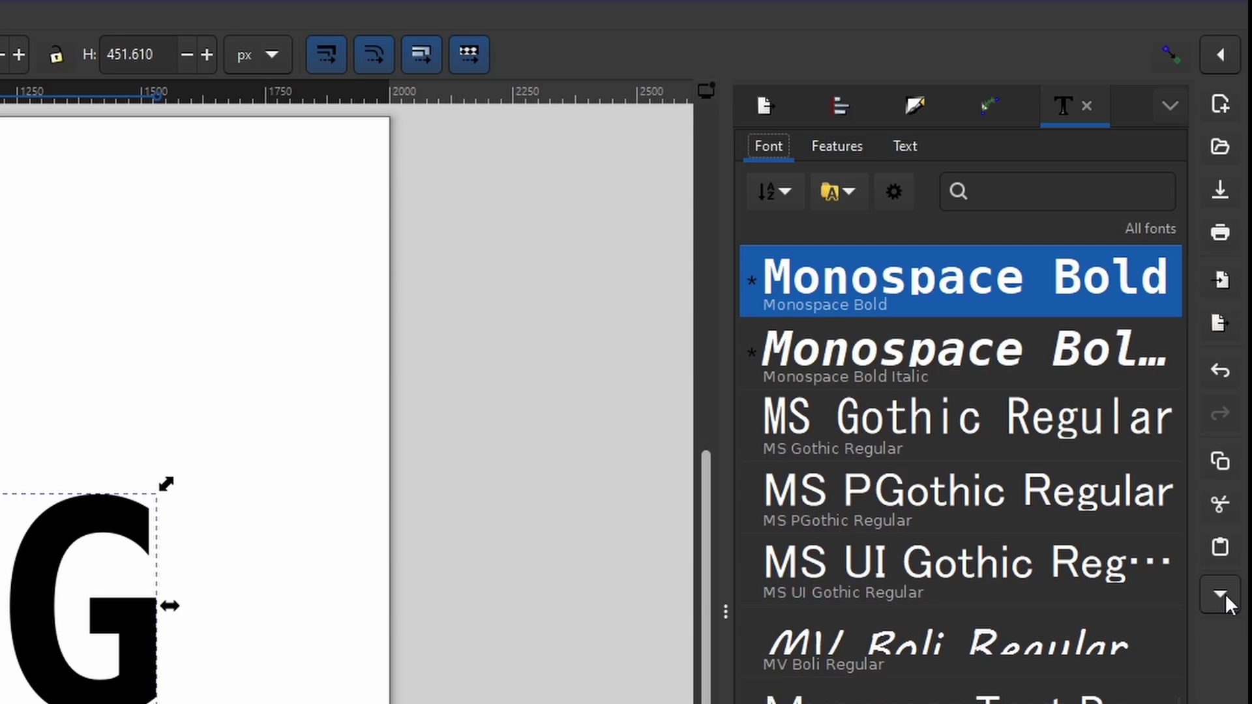
click(1221, 594)
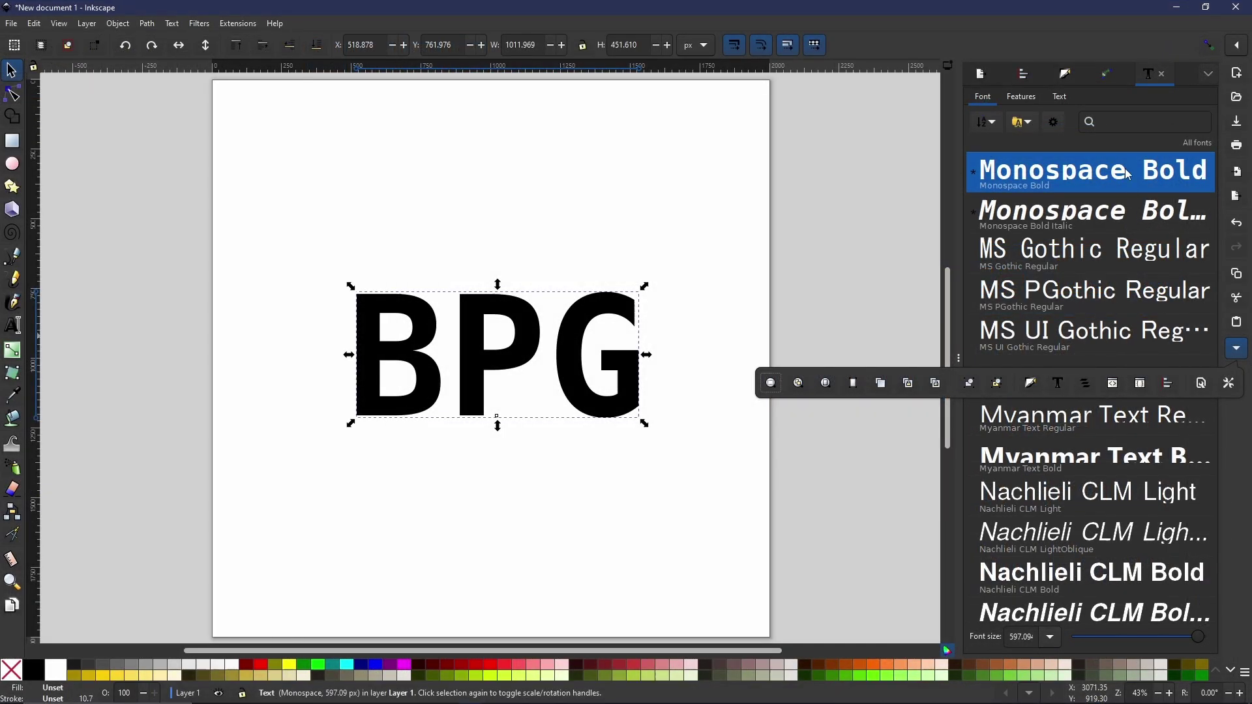
click(1117, 149)
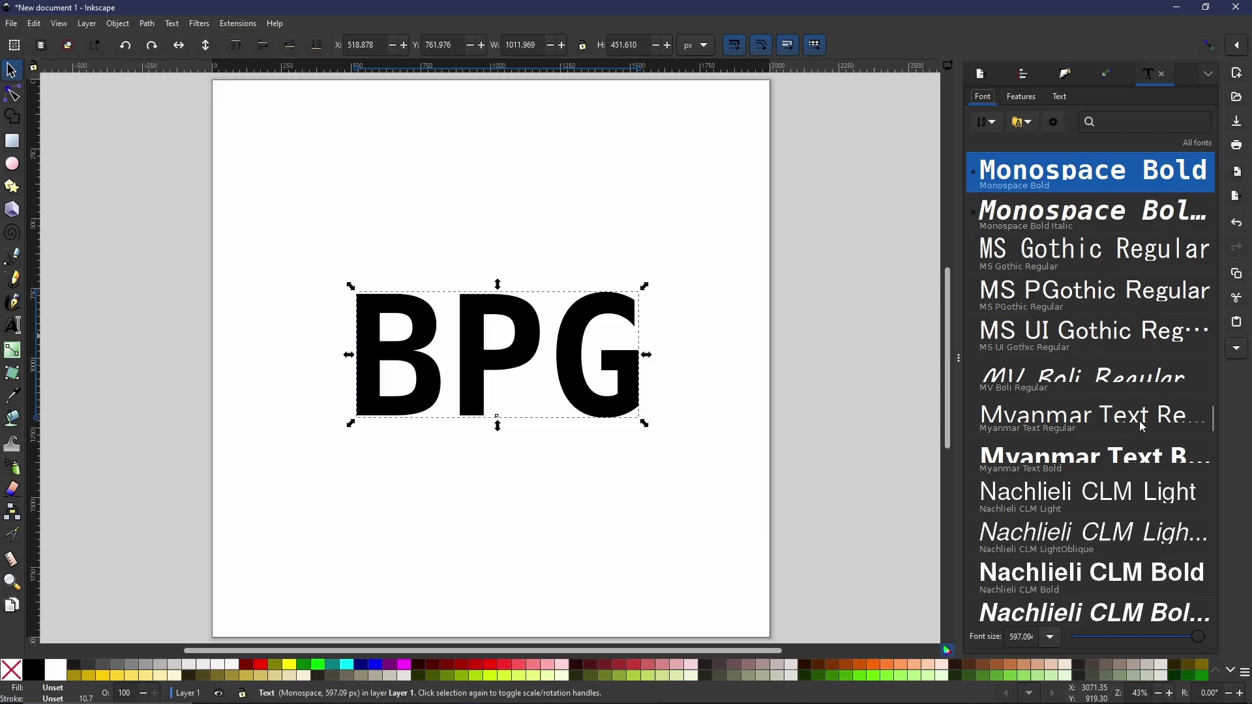
Step: Scroll the font list and apply Russo One Regular to the BPG text
scroll(1091, 348, down, 5)
scroll(1091, 349, down, 9)
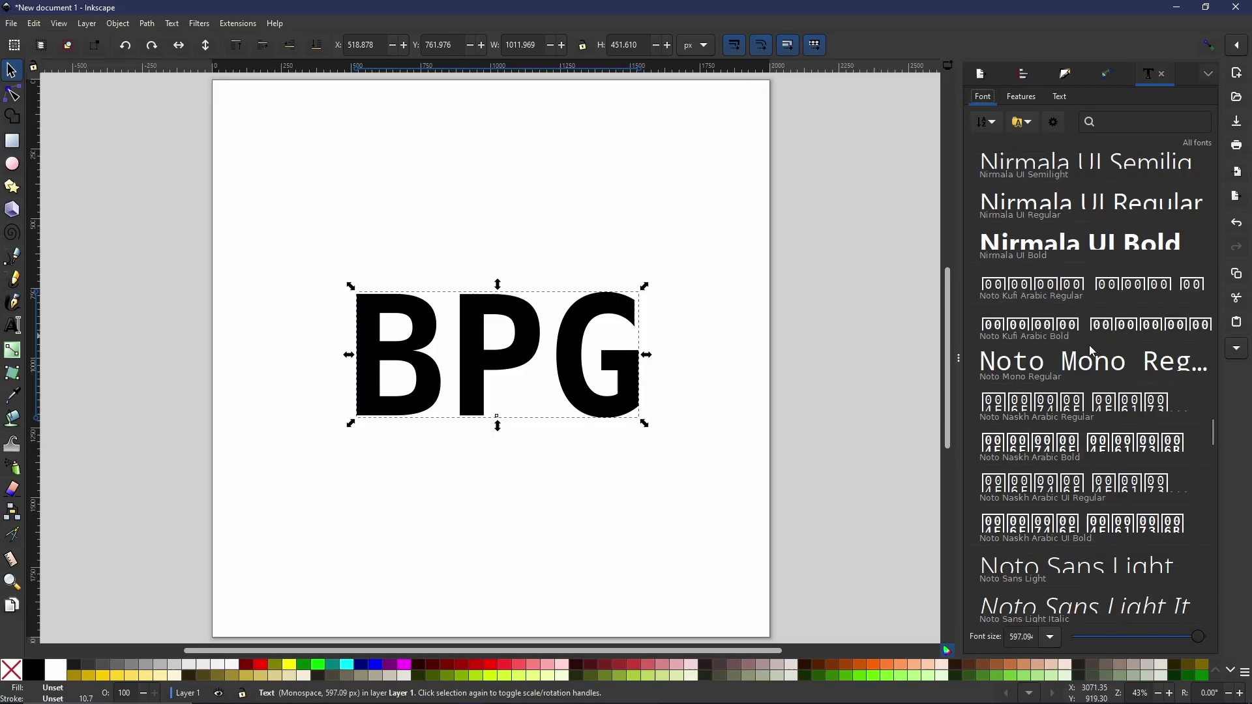
scroll(1094, 351, down, 10)
scroll(1098, 355, down, 15)
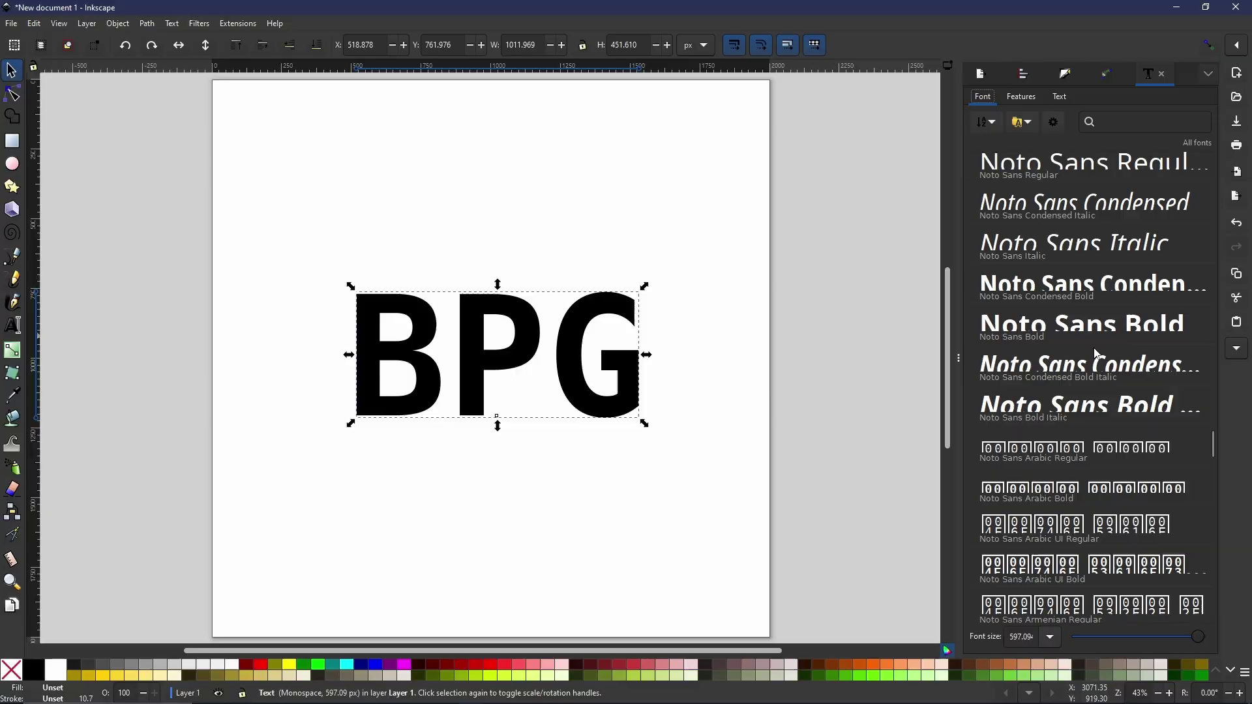
scroll(1098, 356, down, 12)
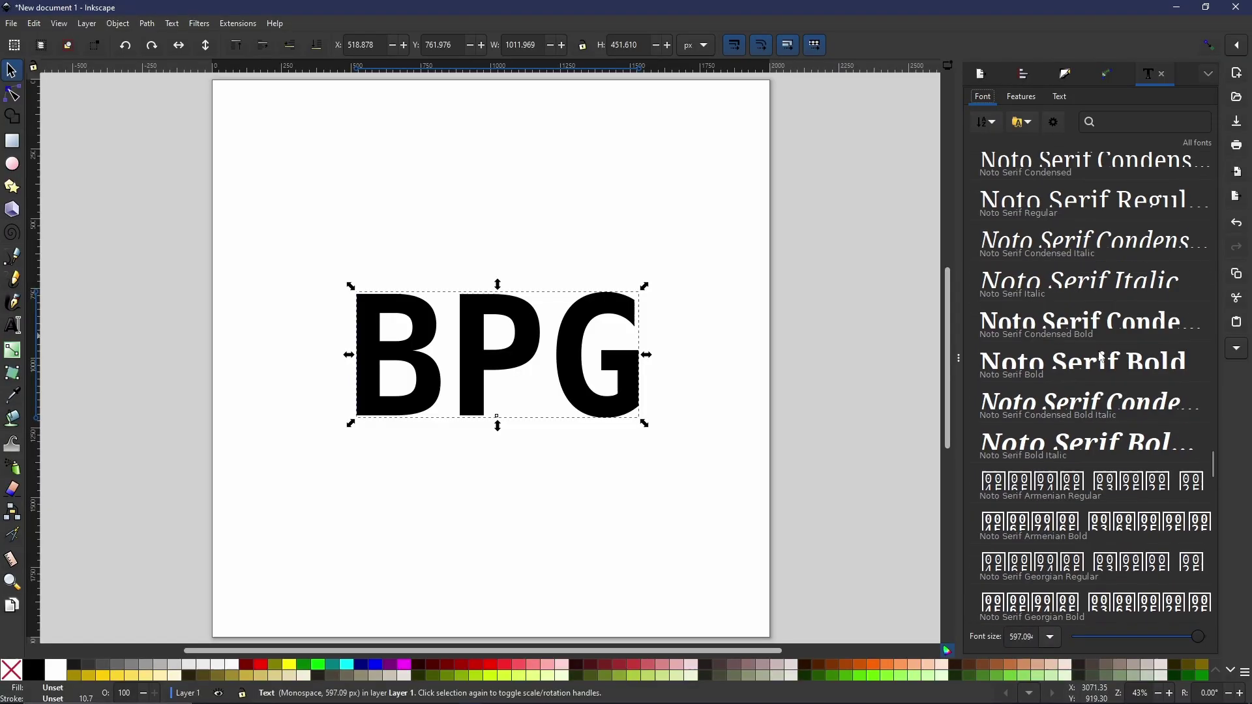
scroll(1109, 358, down, 15)
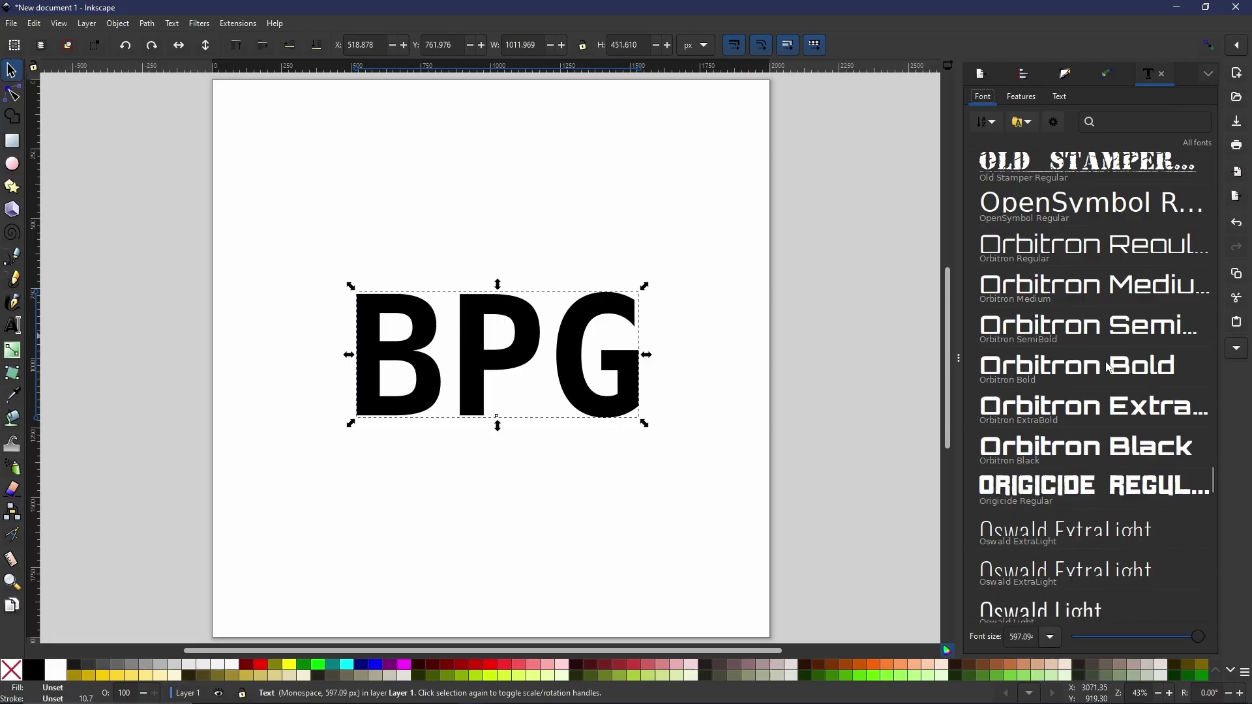
scroll(1108, 369, down, 8)
click(1098, 417)
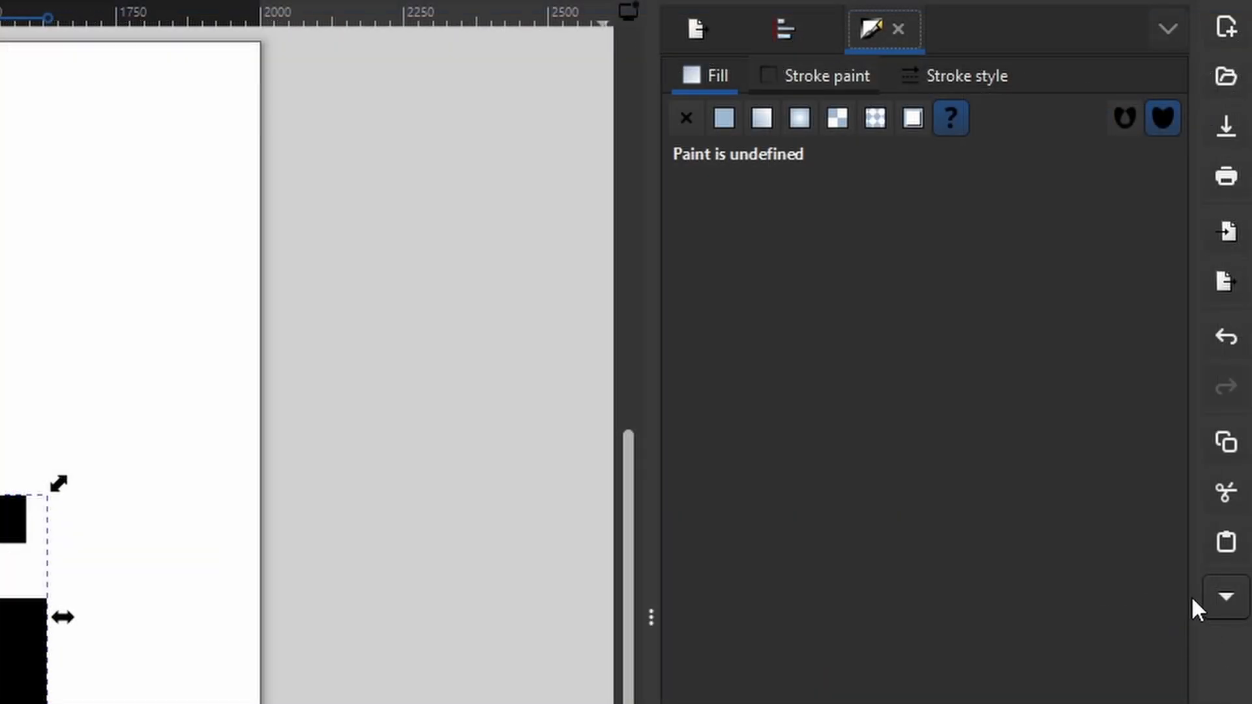
Step: Lower the BPG text's opacity to about 52% so the letters turn grey
click(1223, 597)
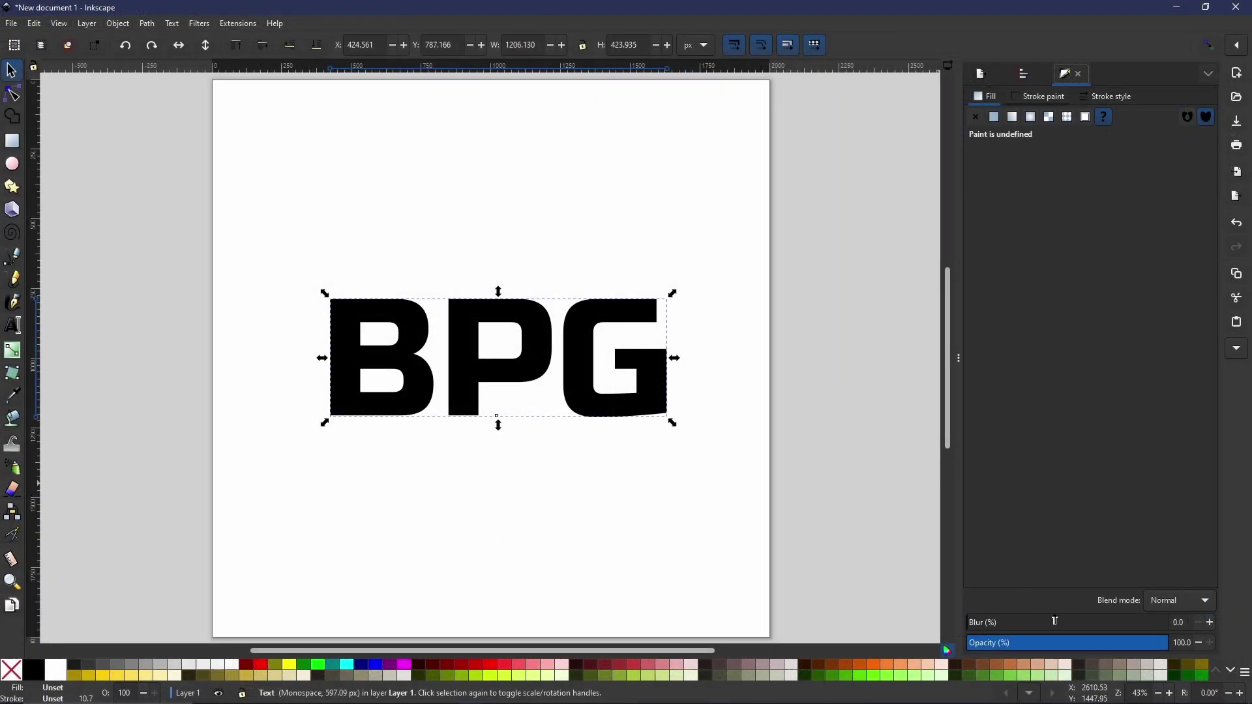
click(1073, 649)
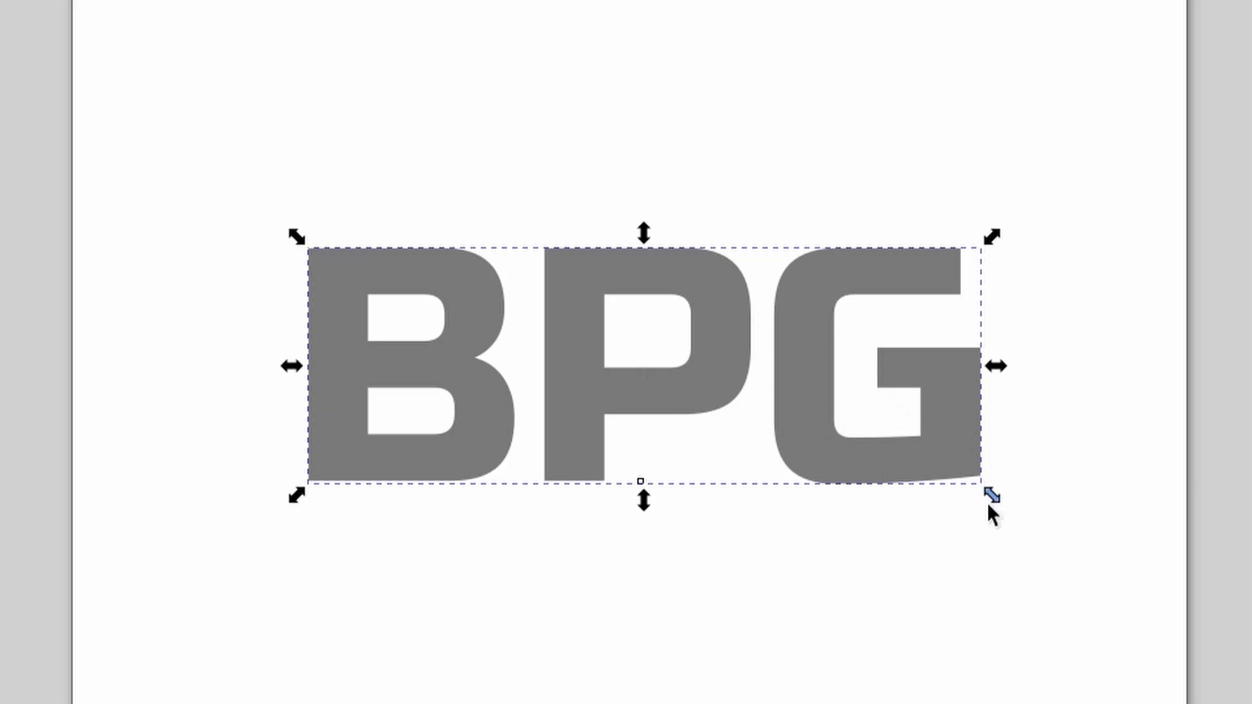
drag(991, 490, 1096, 578)
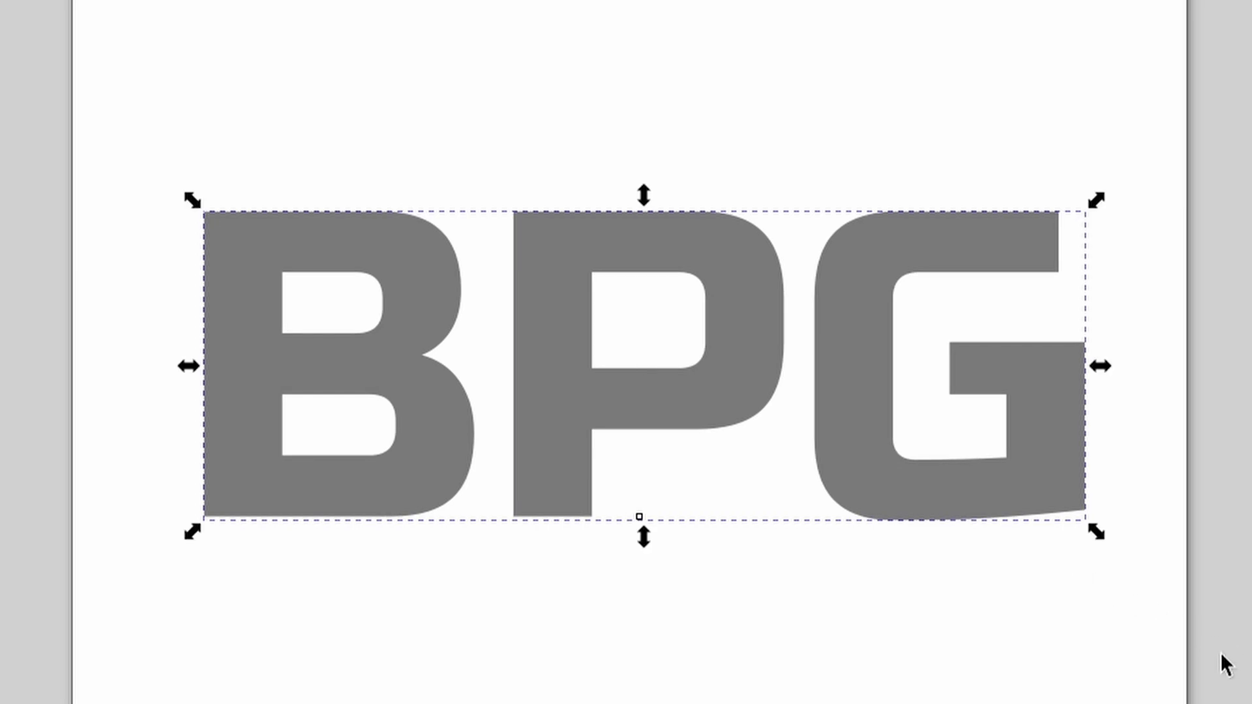
right_click(863, 353)
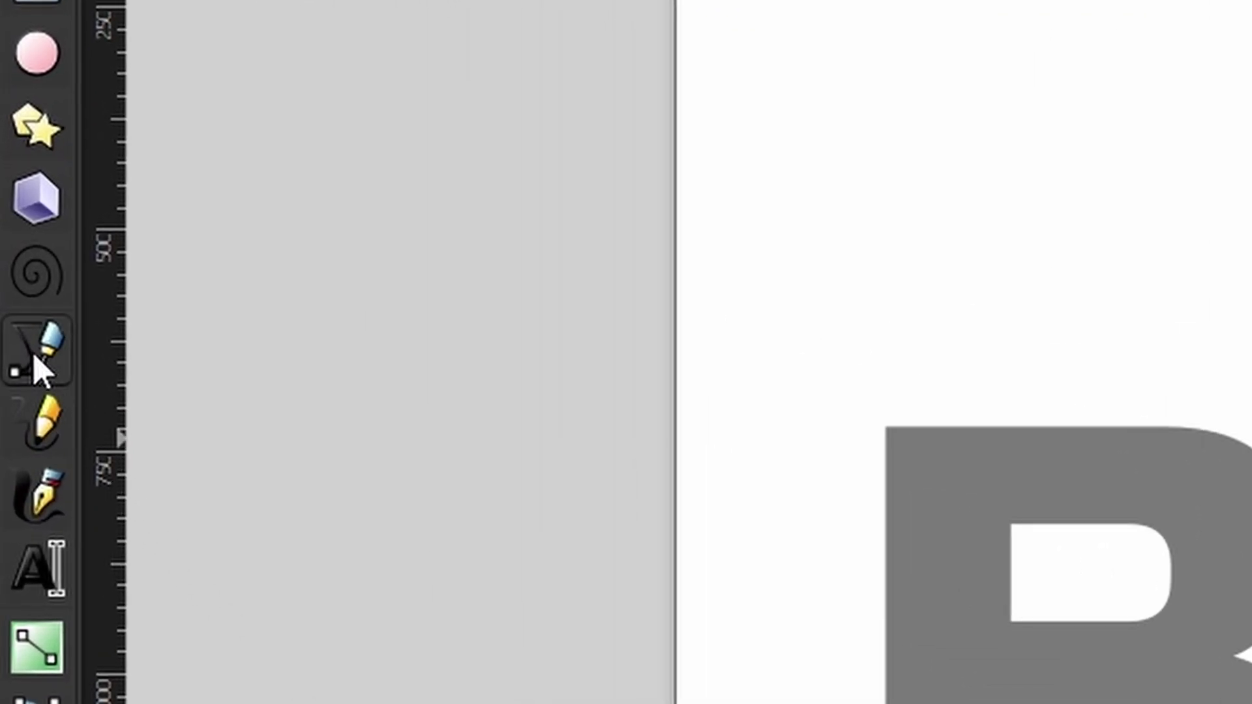
Step: Draw a straight Bezier line from the page's left to right edge above the text
click(34, 364)
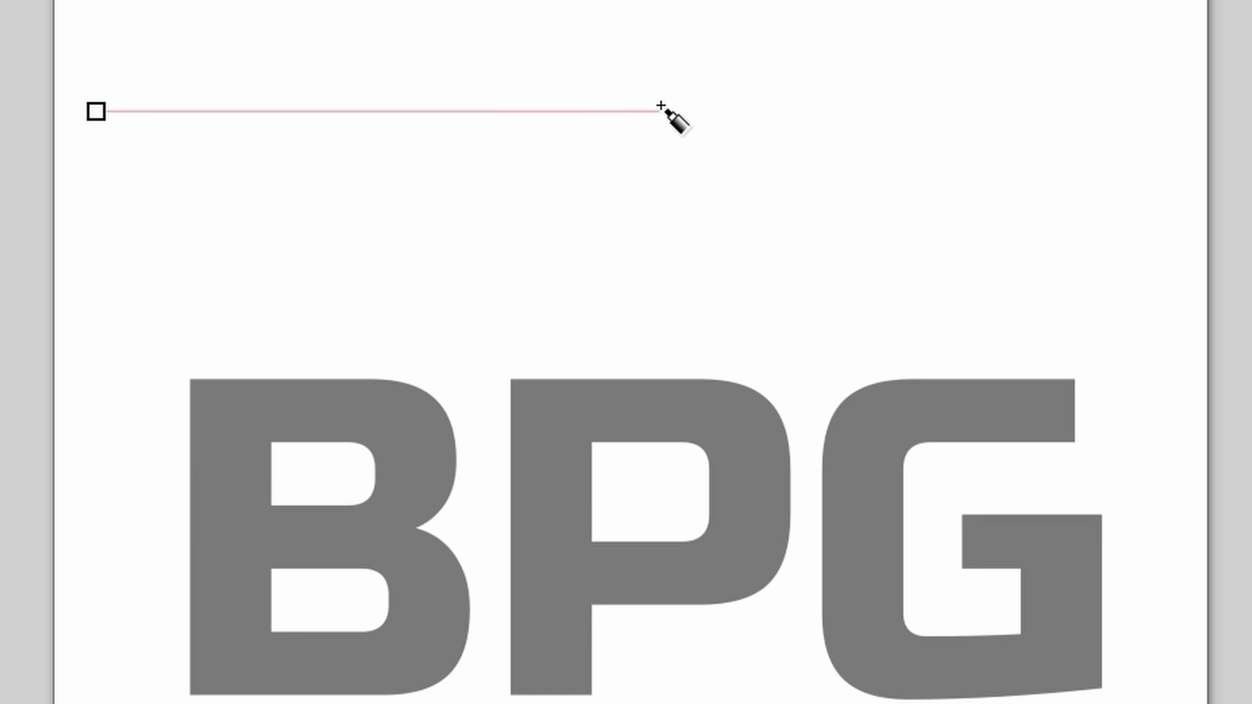
click(1165, 111)
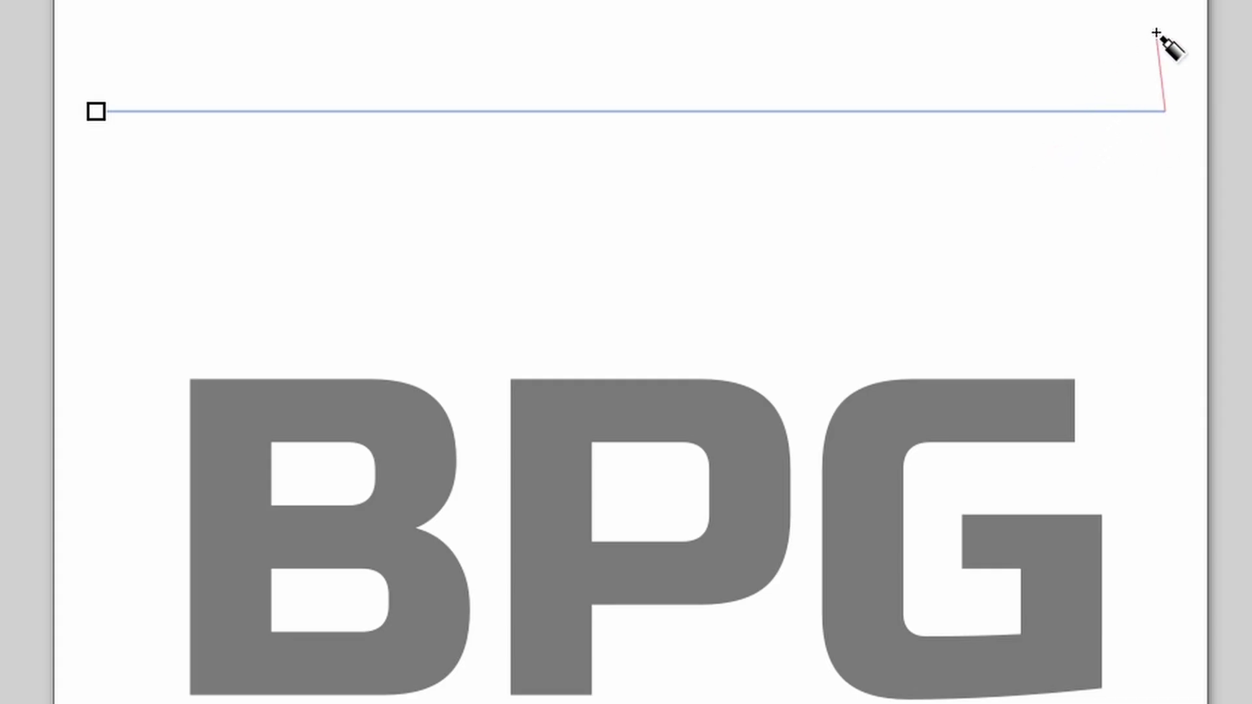
key(Return)
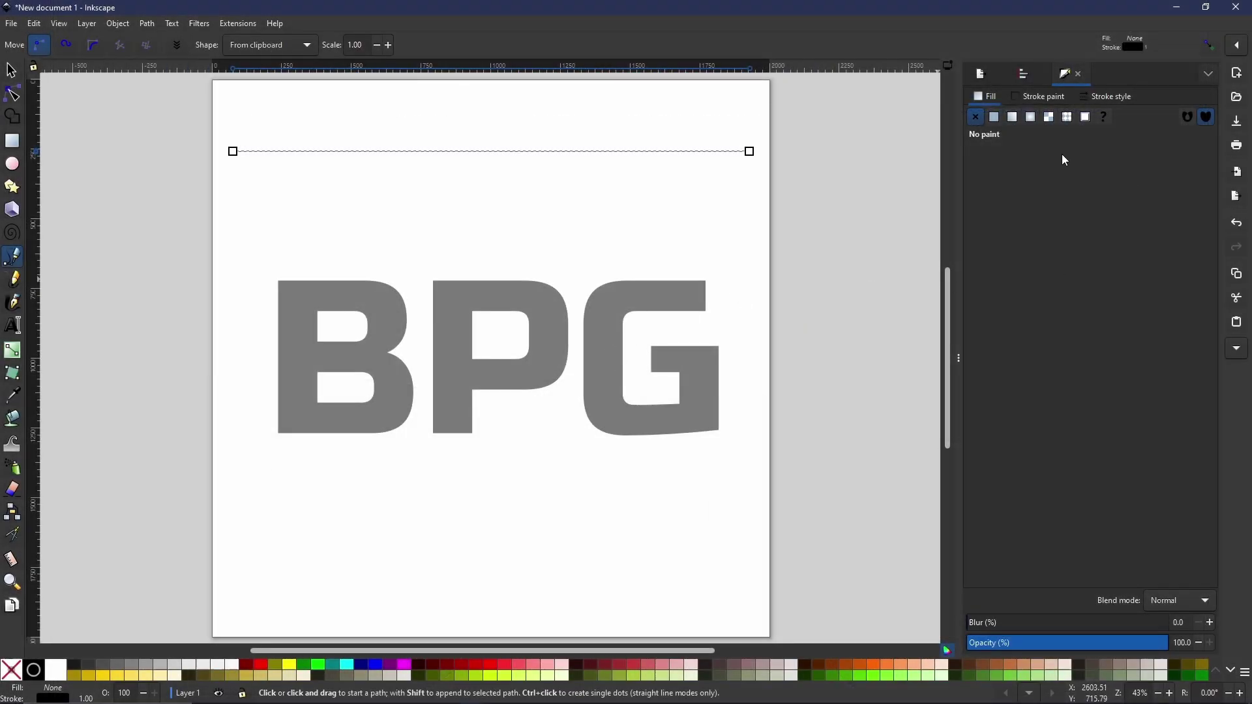
Step: Give the line a flat, fully saturated dark navy blue stroke using the HSV sliders
click(1039, 103)
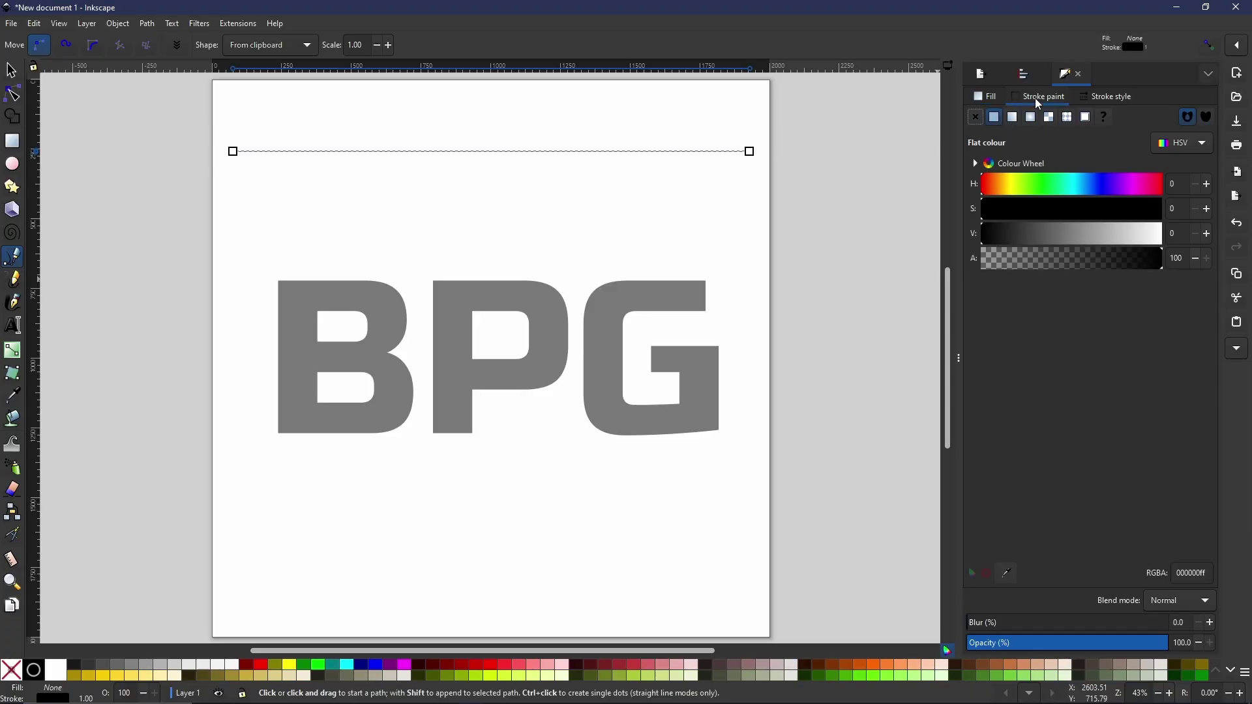
click(1093, 184)
click(1110, 217)
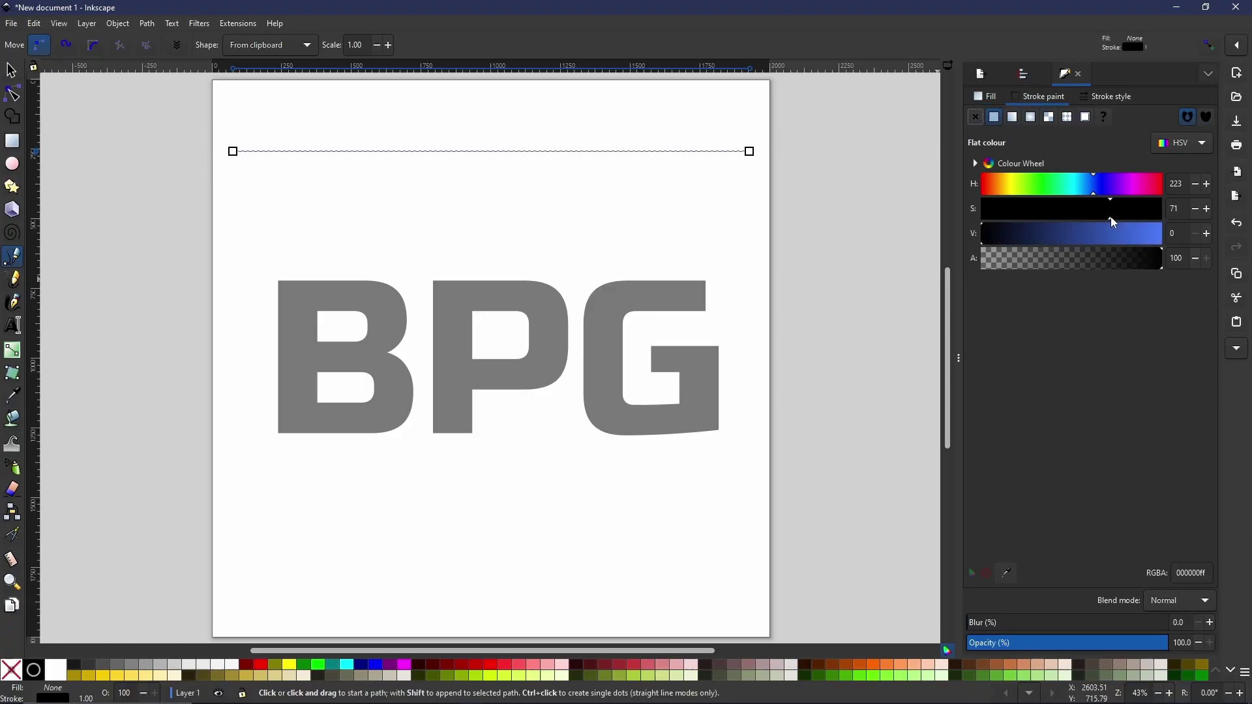
drag(1106, 217, 1163, 217)
click(1027, 240)
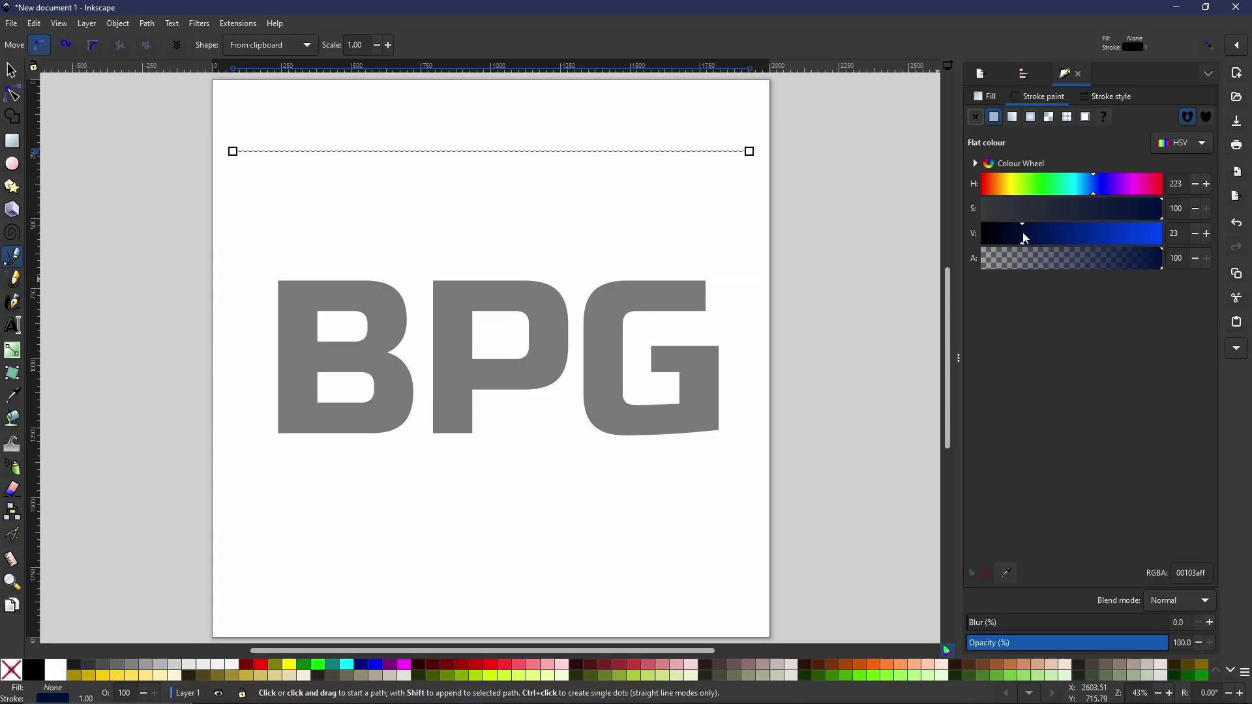
Step: Set the line's stroke width to 2 px
click(1100, 96)
double_click(1036, 124)
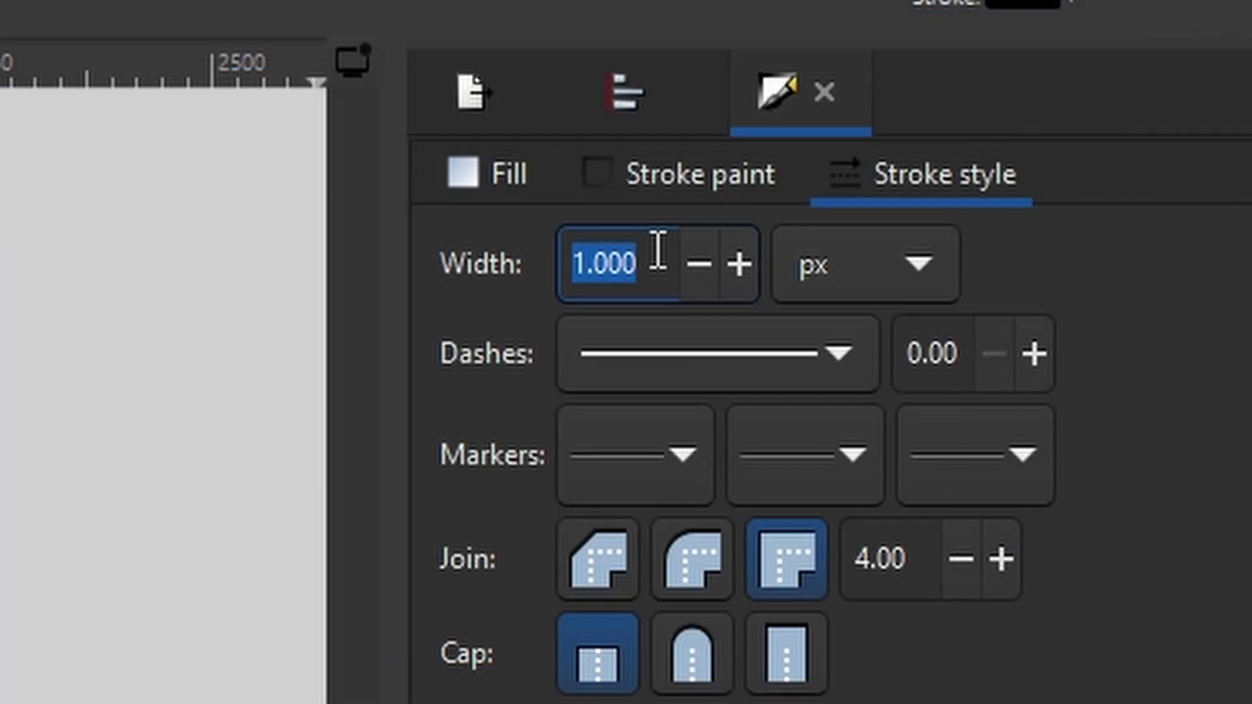
text(2)
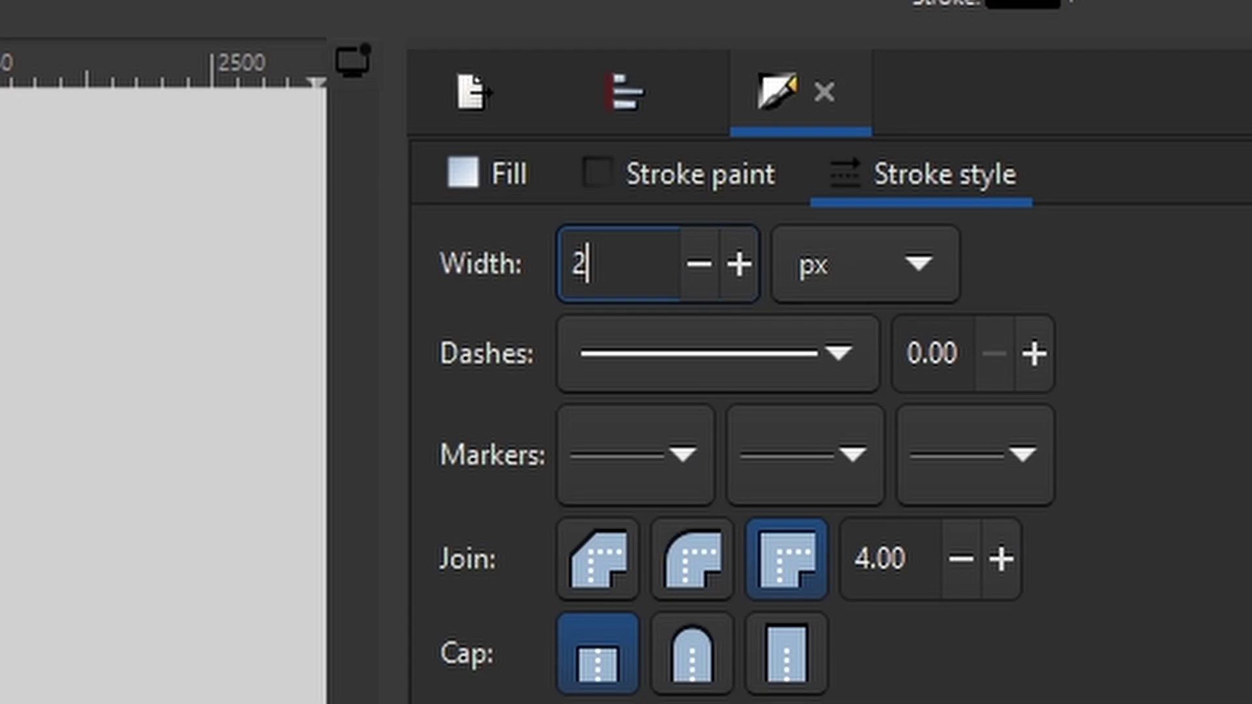
key(Return)
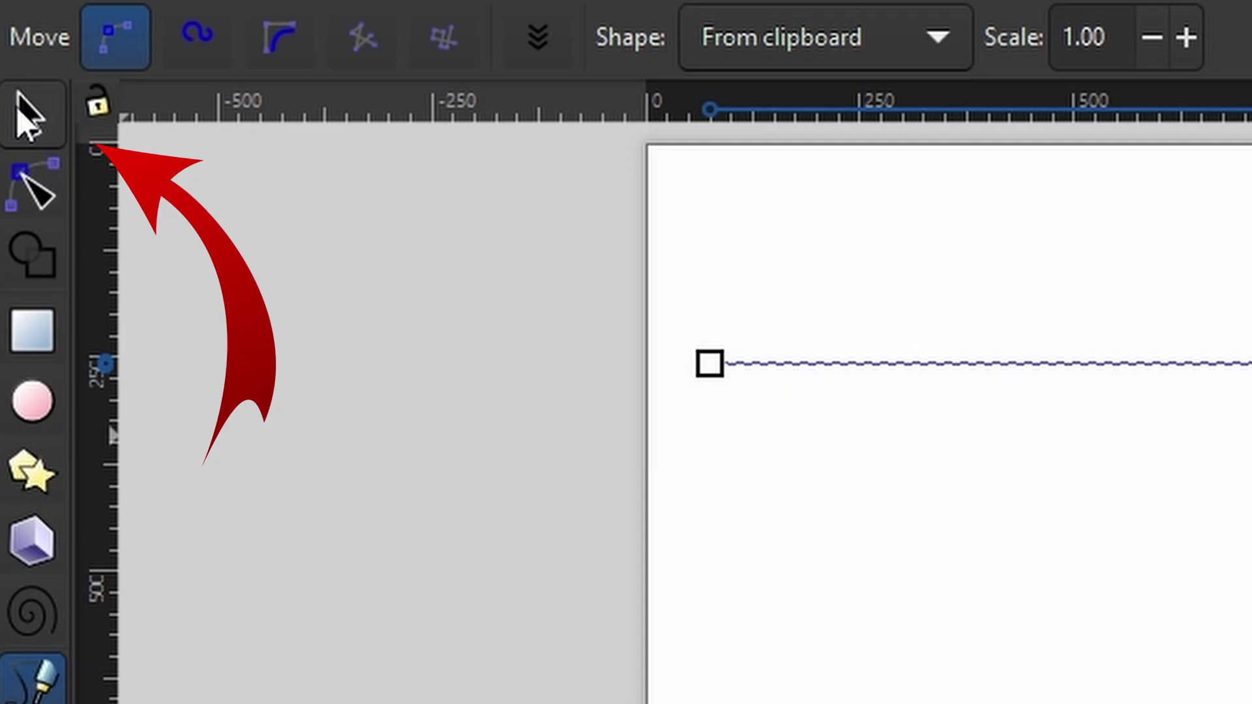
Step: Ctrl-drag the line down the page, pressing Space to stamp copies across the text
click(30, 114)
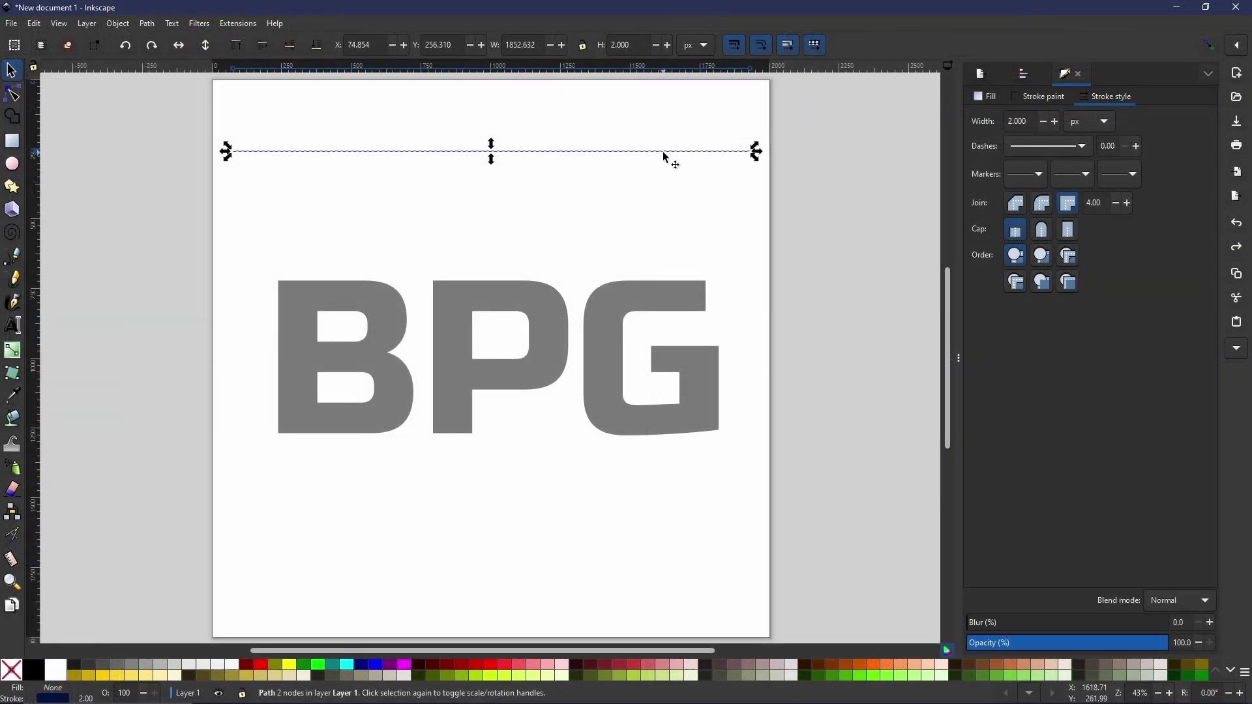
key(ctrl)
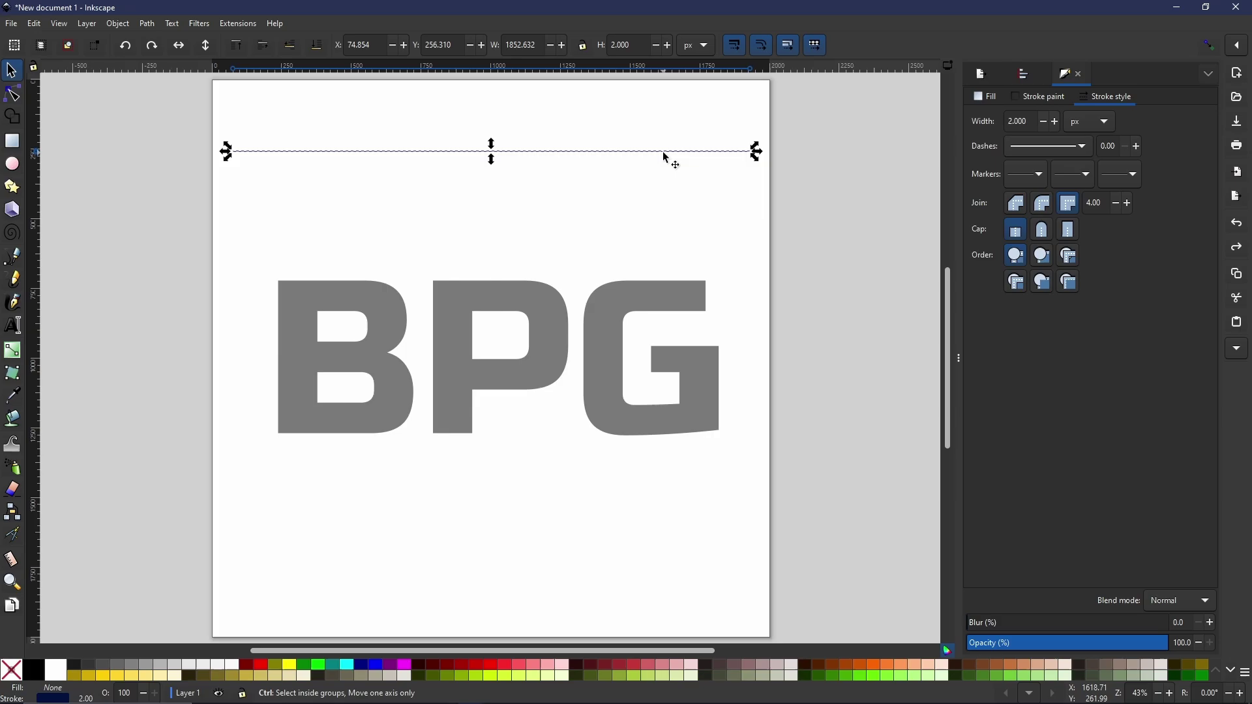
mouse_move(666, 158)
mouse_down()
mouse_move(665, 322)
mouse_move(713, 613)
mouse_up()
key(space)
key(space)
key(space)
key(space)
key(space)
key(space)
key(space)
key(space)
key(space)
key(space)
key(space)
key(space)
key(space)
key(space)
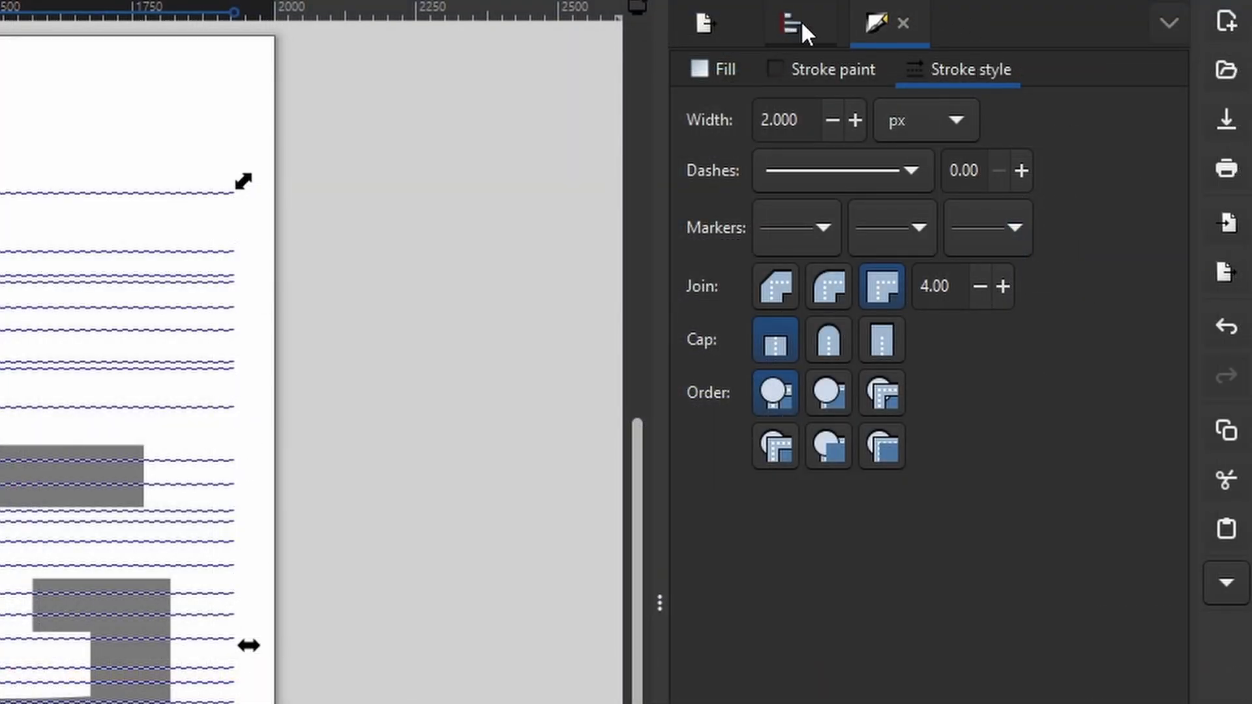
Step: Distribute the 36 lines evenly from top to bottom with Align and Distribute
click(802, 26)
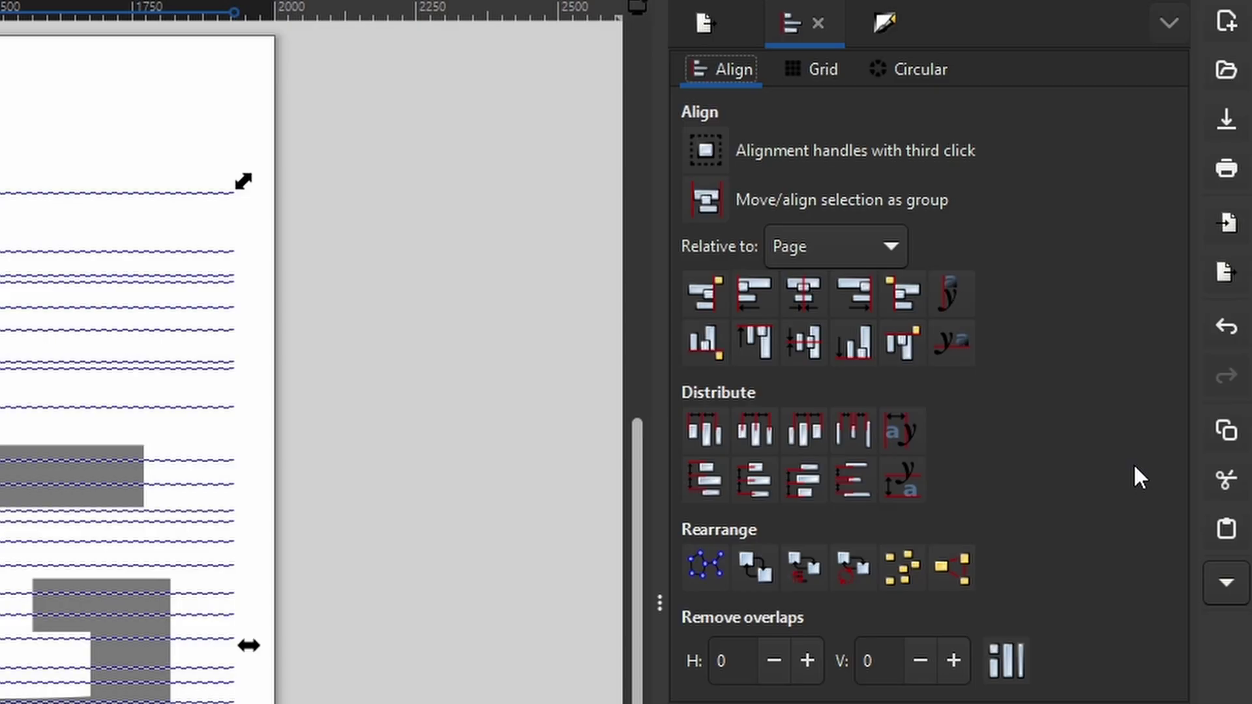
click(1221, 585)
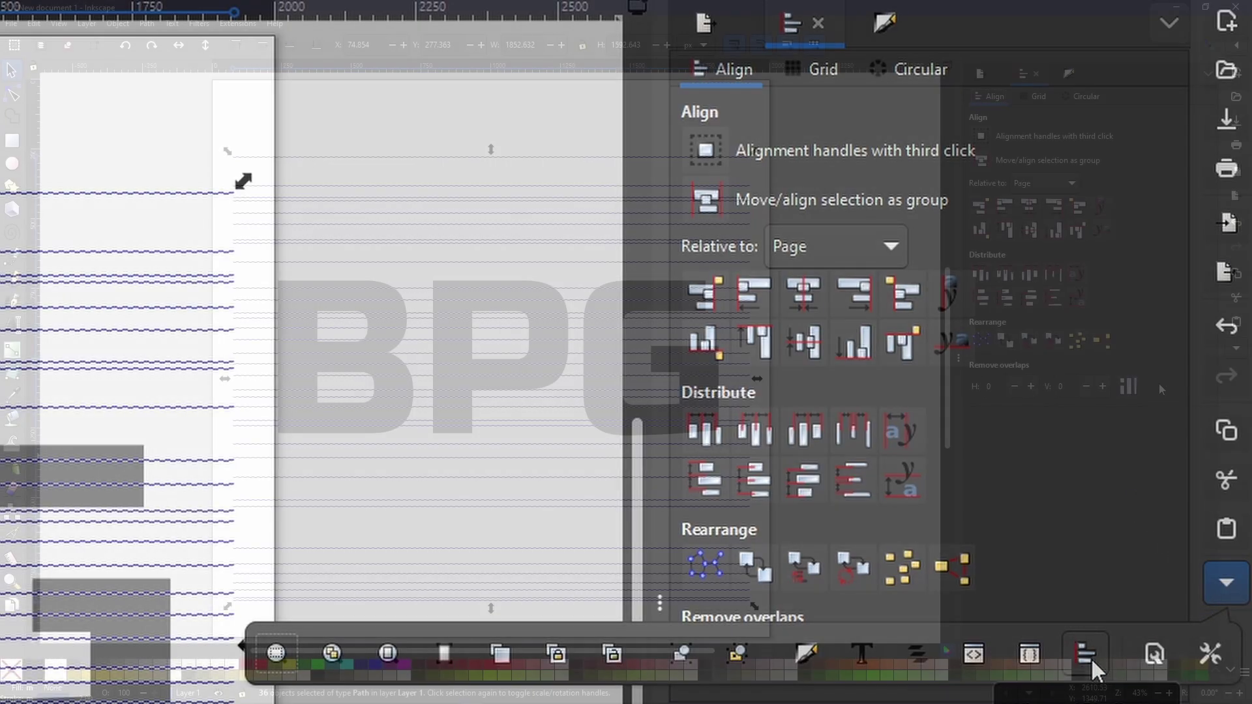
click(1086, 654)
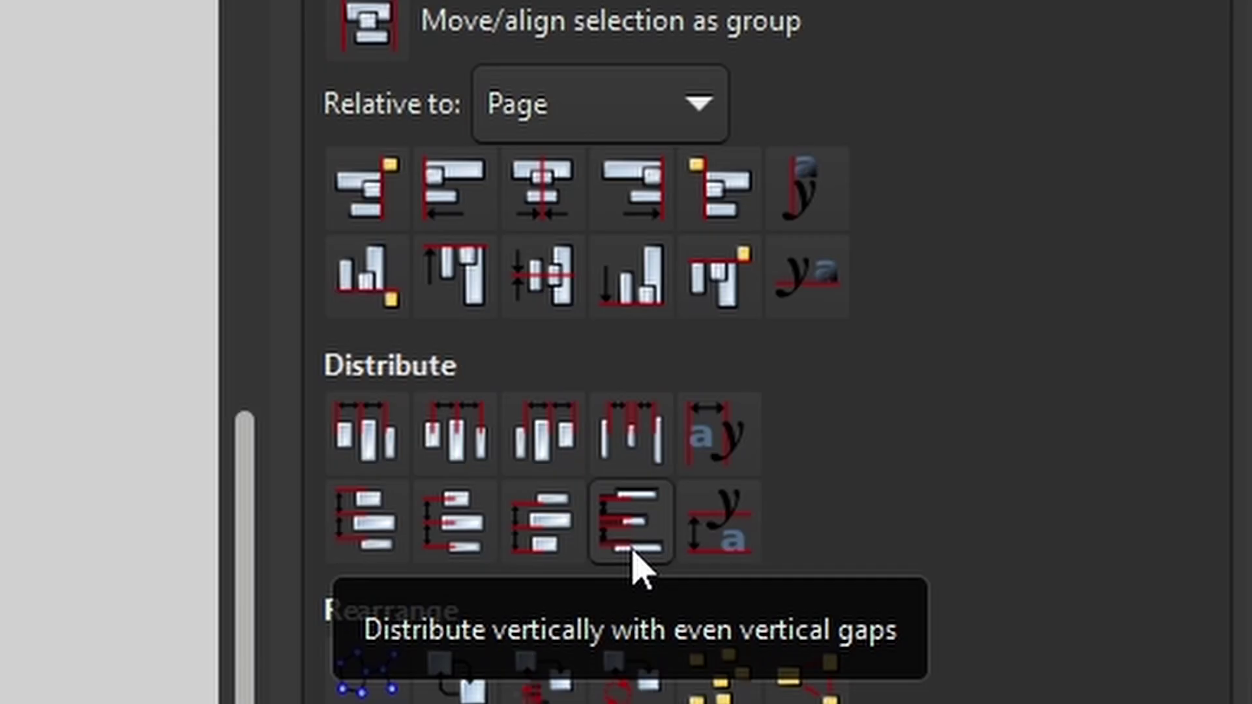
click(635, 565)
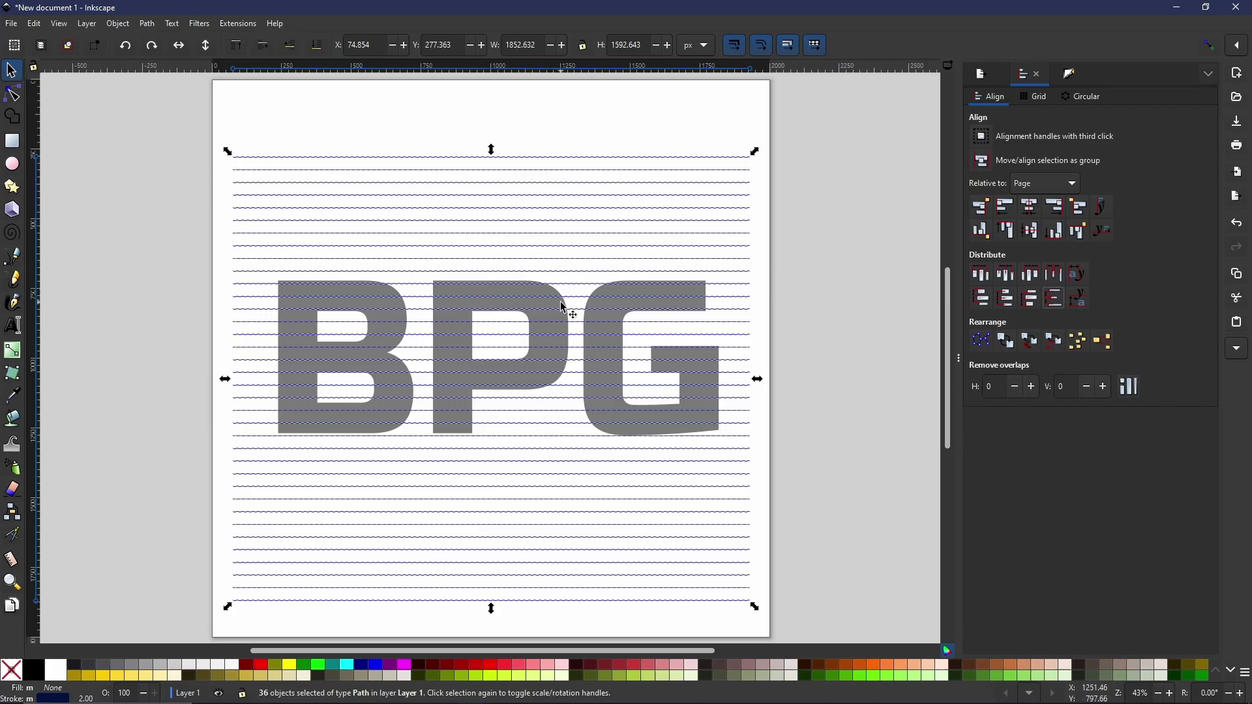
scroll(556, 313, up, 2)
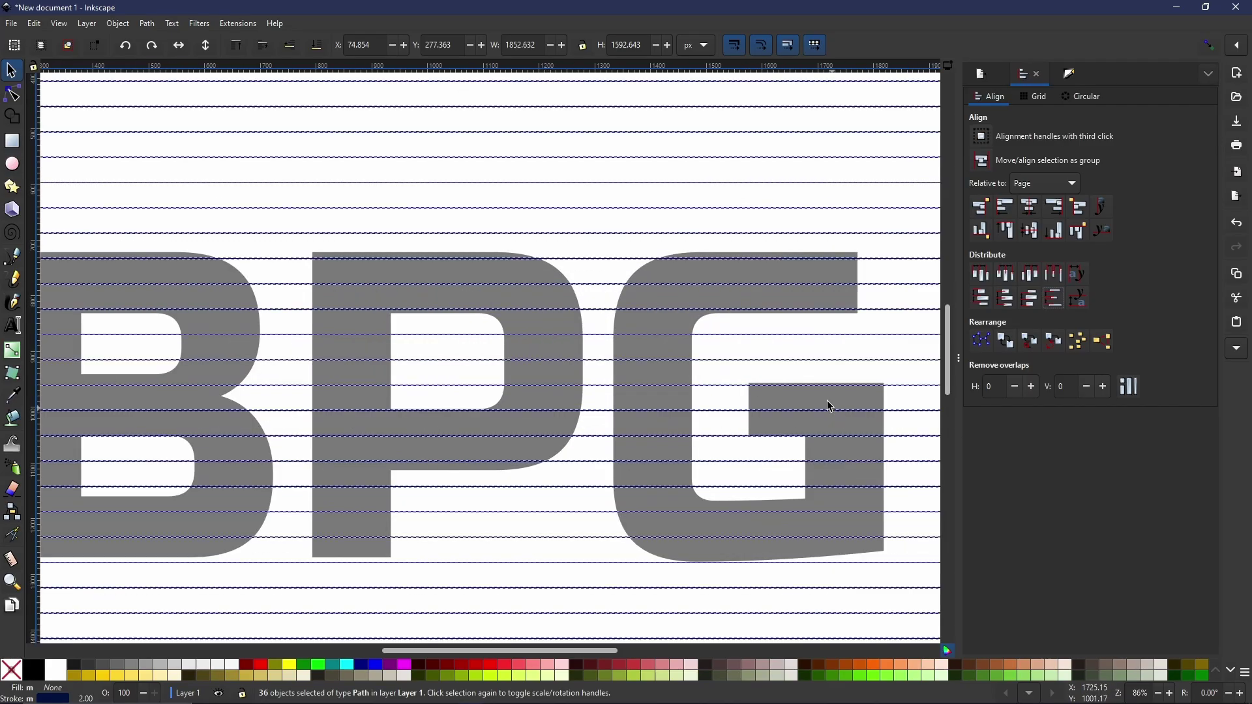
drag(542, 357, 663, 341)
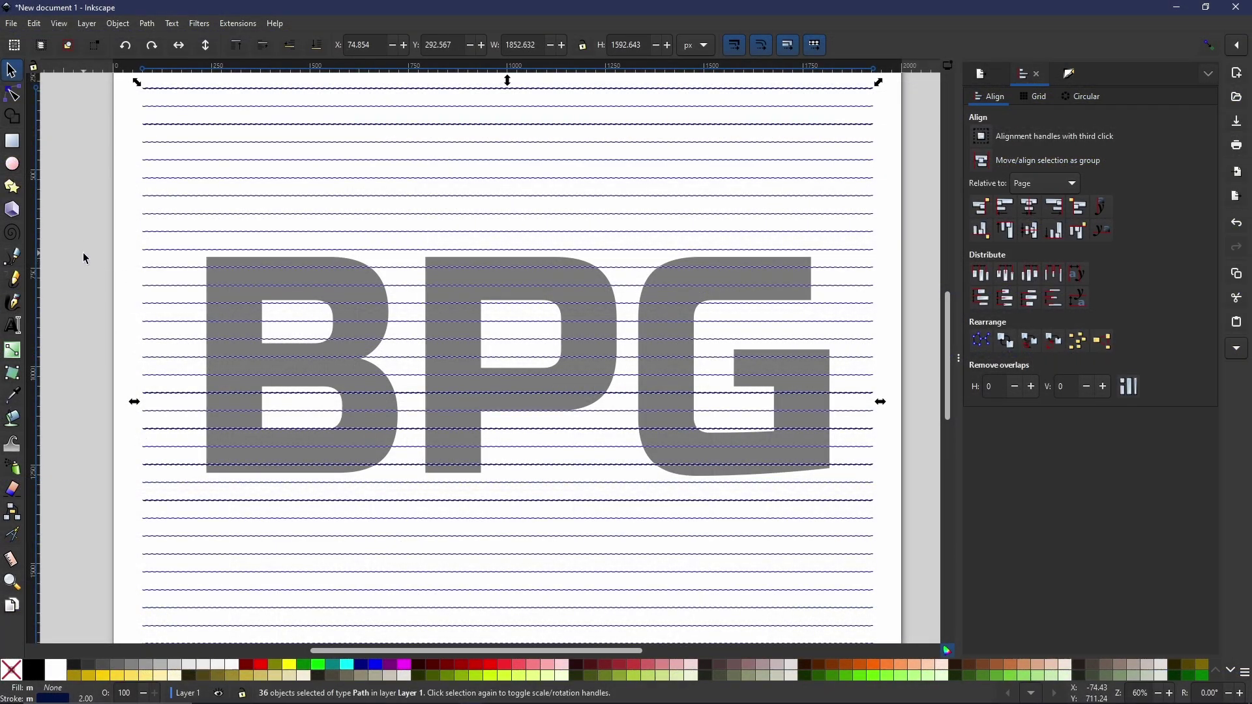
click(84, 253)
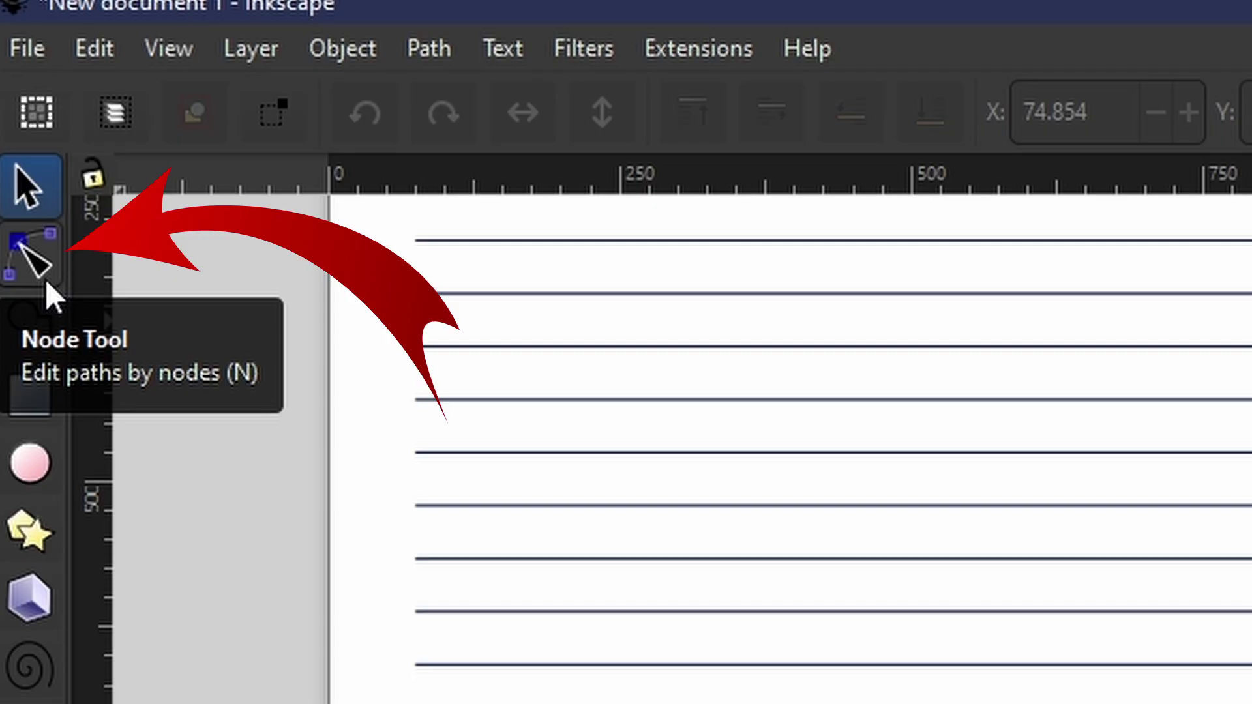
Step: With the Node tool, add nodes on the top line at the B's left and curved right edges
click(43, 280)
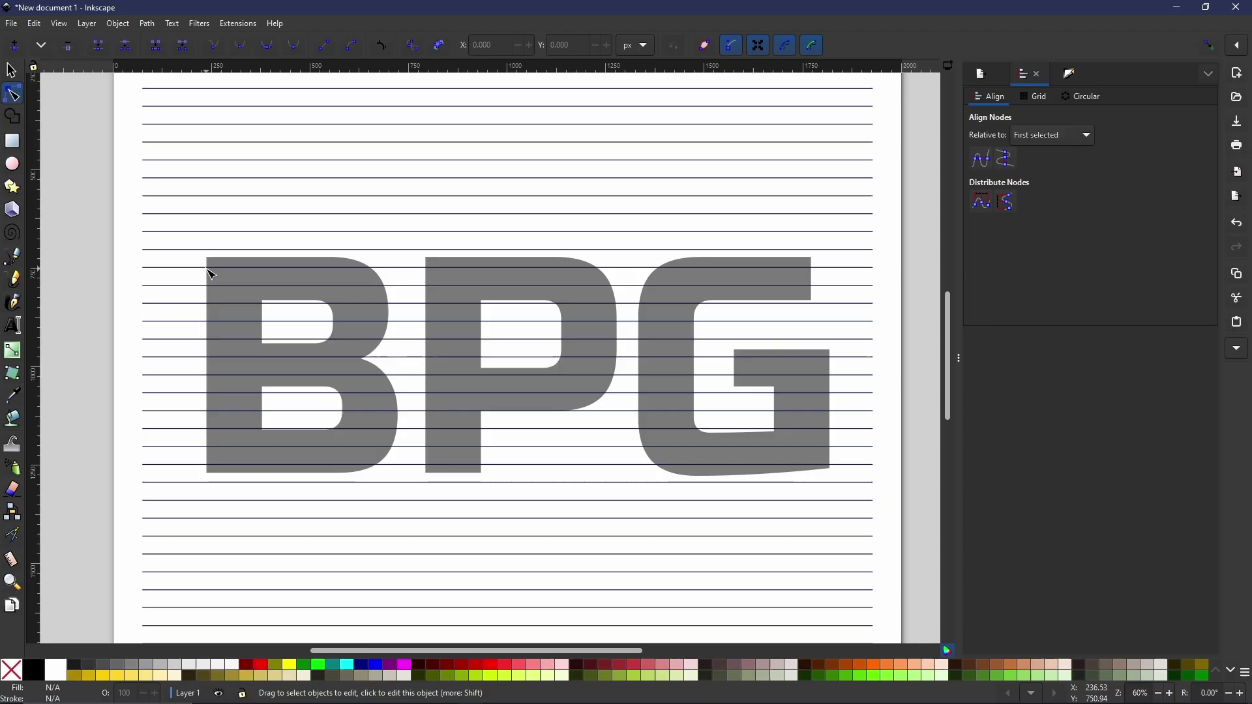
click(209, 268)
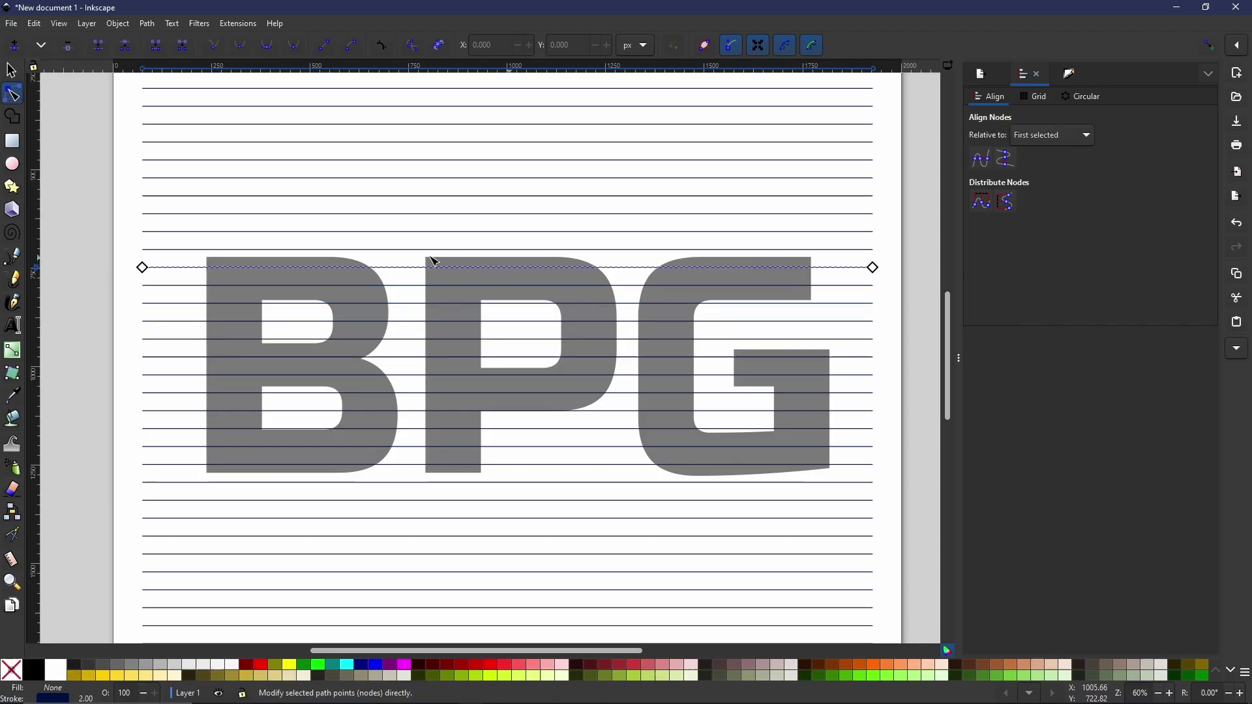
scroll(215, 264, up, 1)
scroll(215, 264, up, 3)
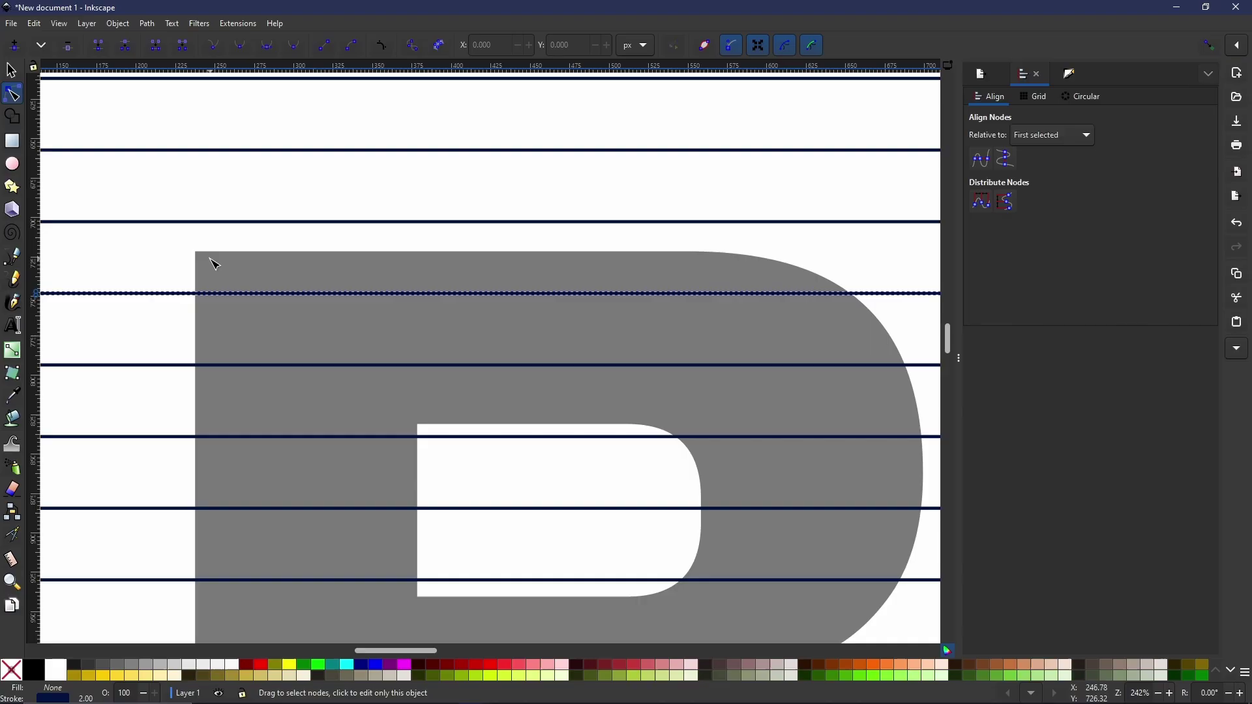
scroll(223, 352, up, 1)
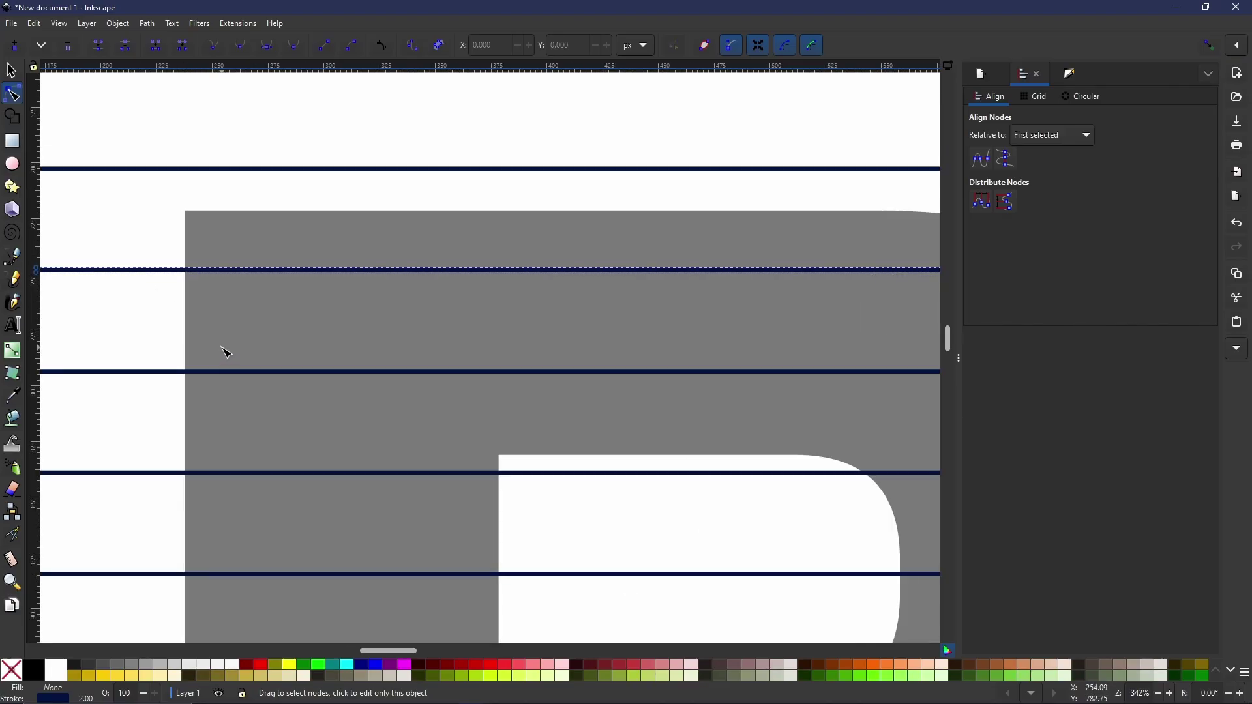
scroll(420, 439, up, 4)
scroll(419, 438, left, 10)
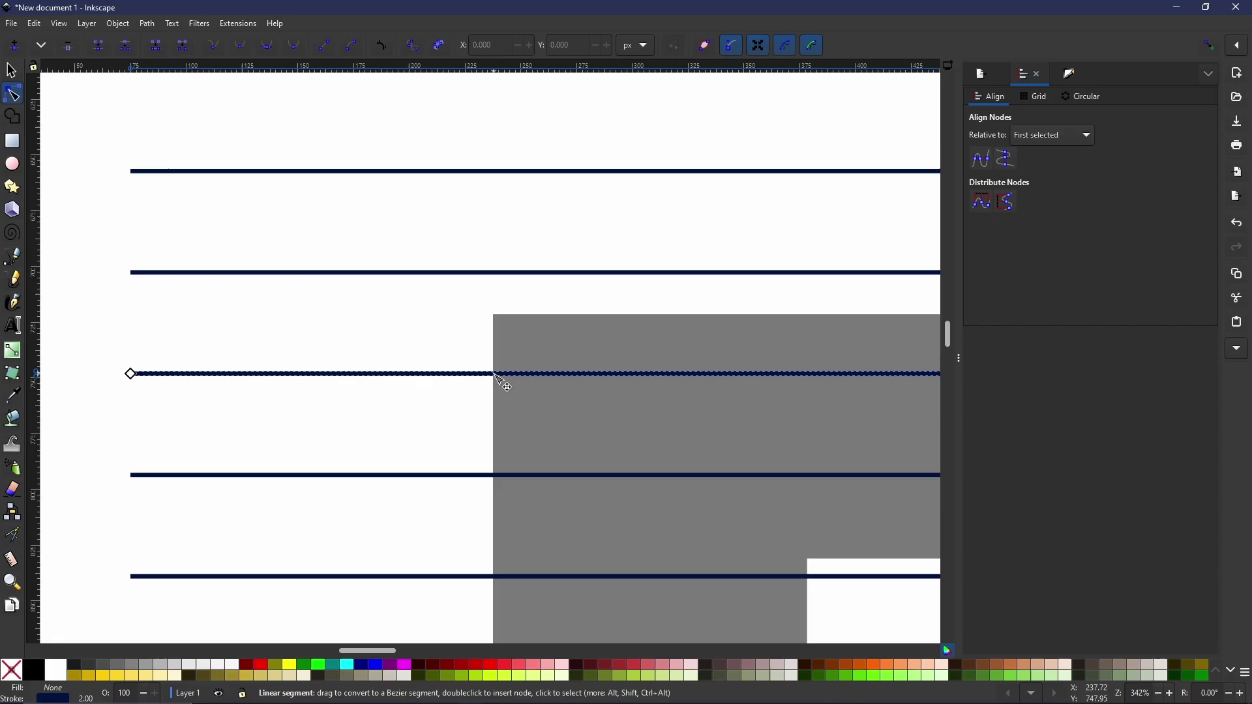
double_click(495, 375)
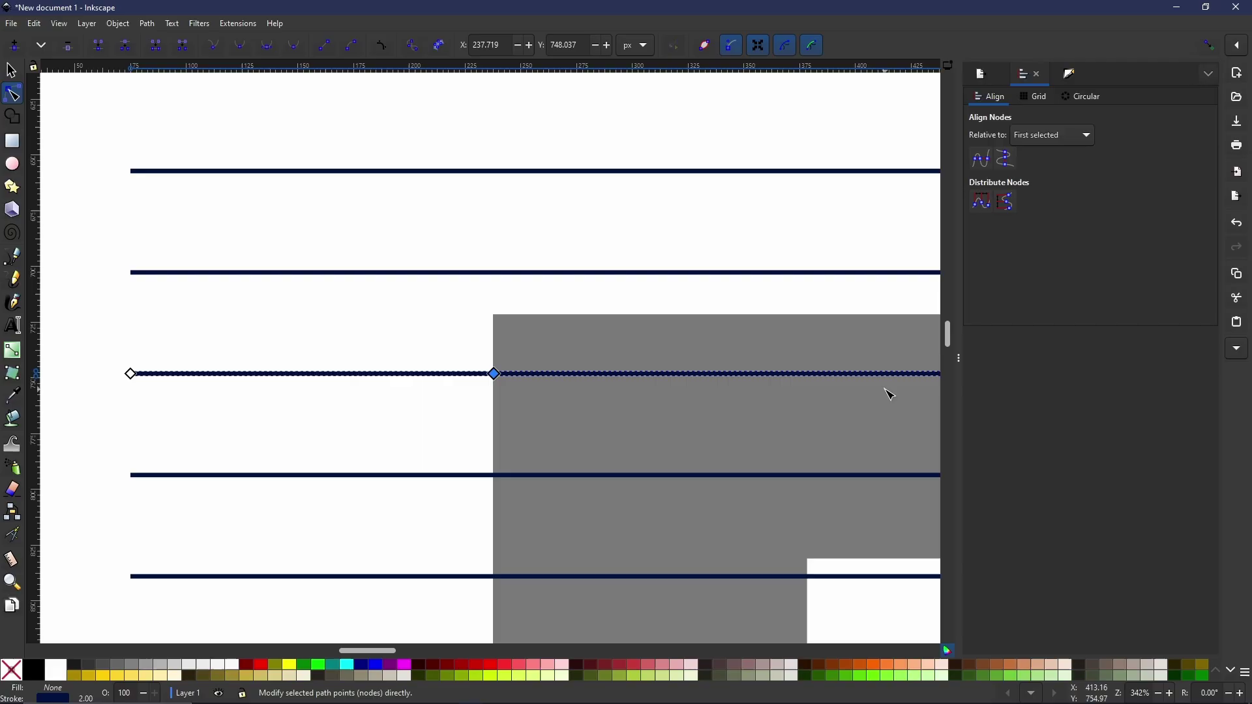
drag(880, 394, 34, 352)
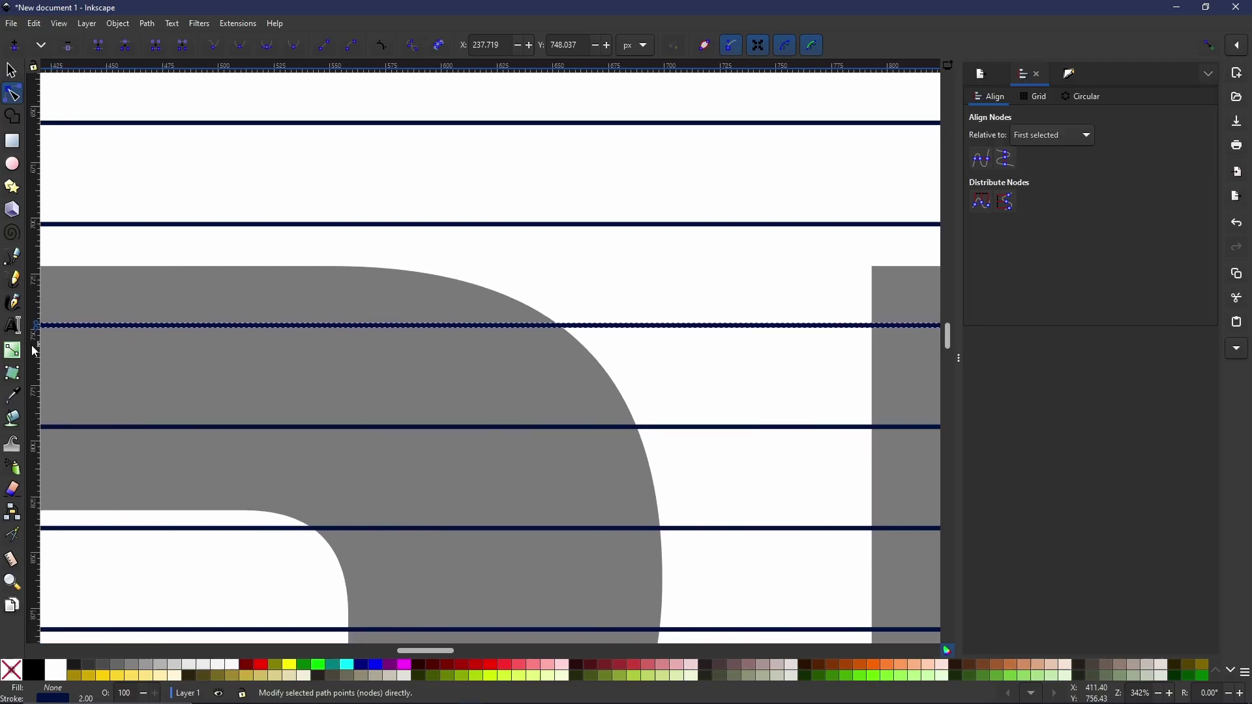
double_click(559, 326)
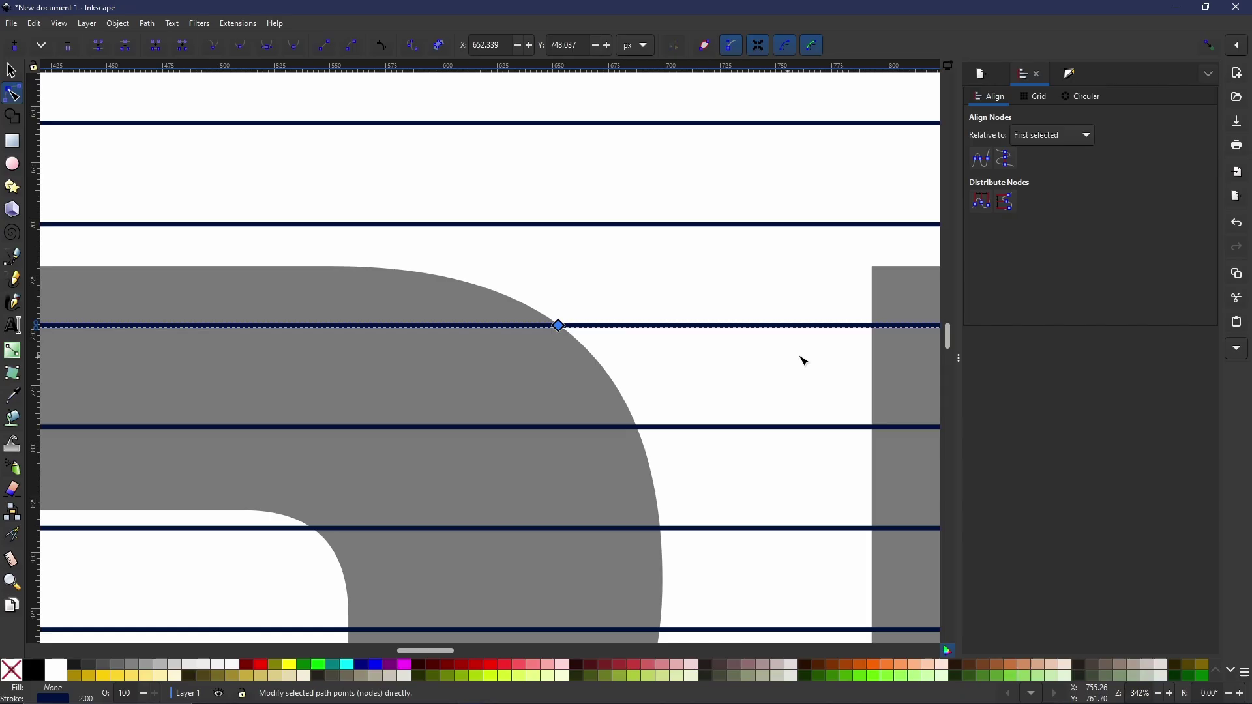
Step: Add nodes where the line meets the P's left and curved edges and the G's curve and right edge
scroll(652, 355, right, 8)
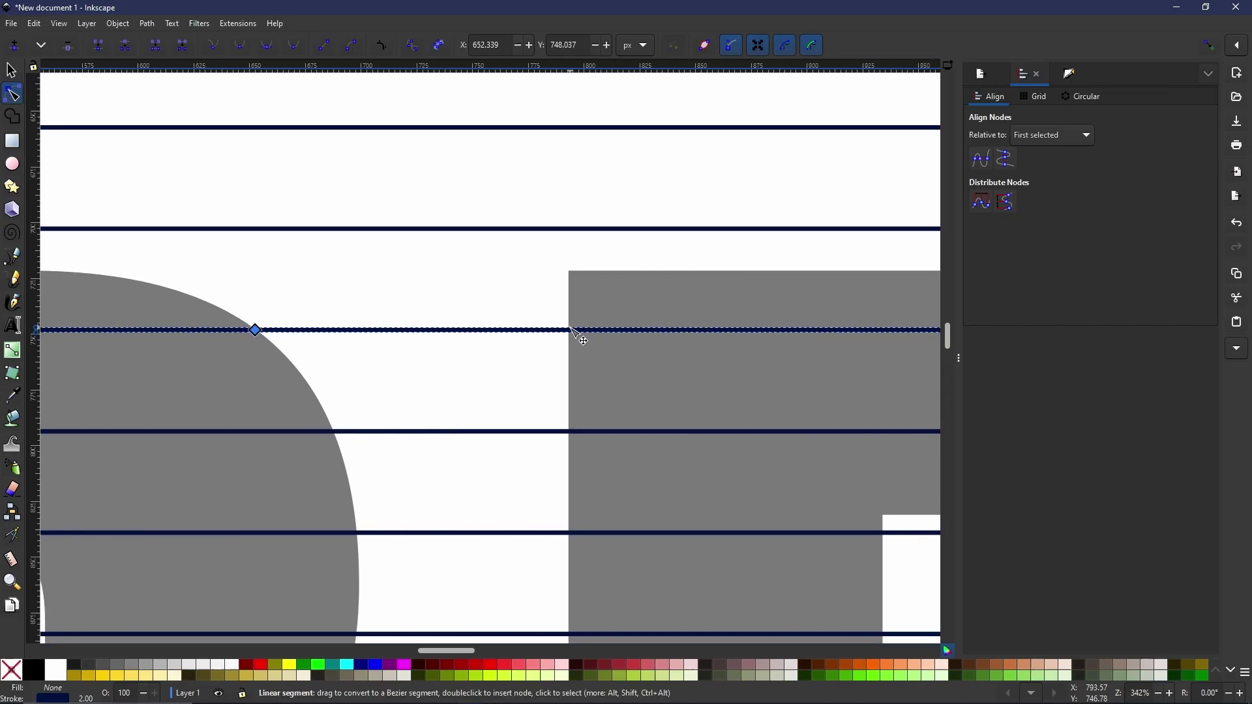
double_click(571, 331)
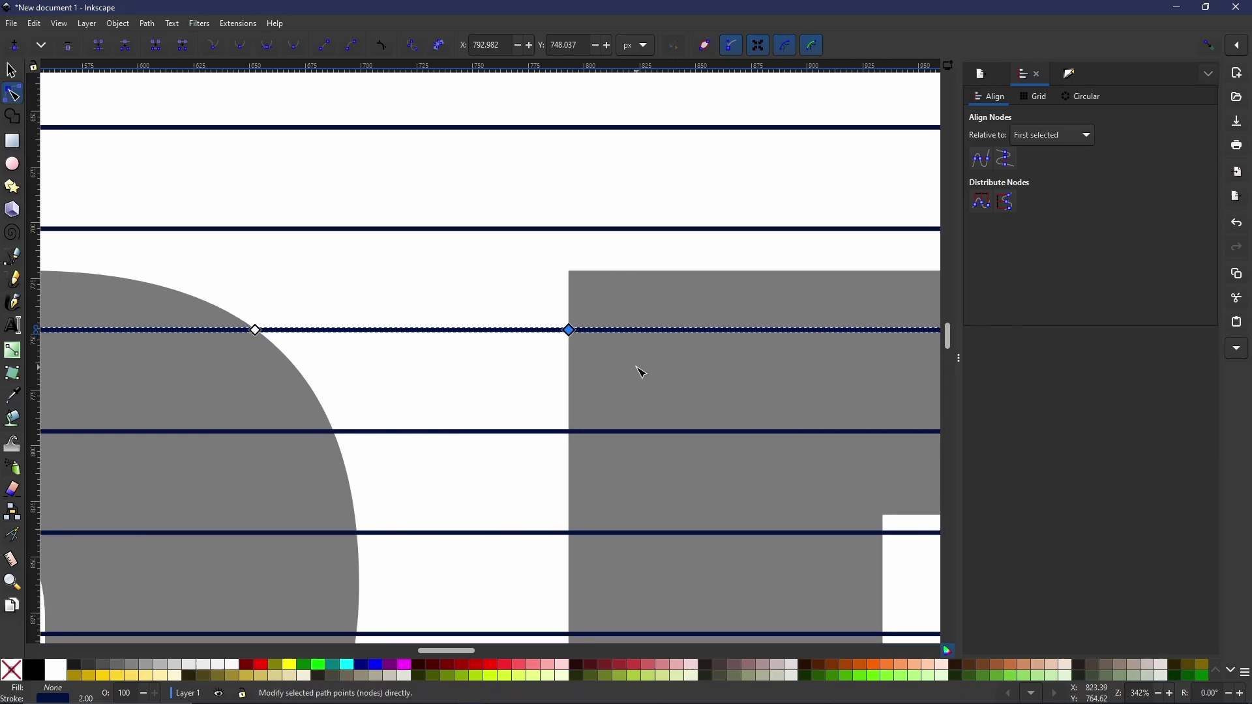
scroll(803, 352, right, 11)
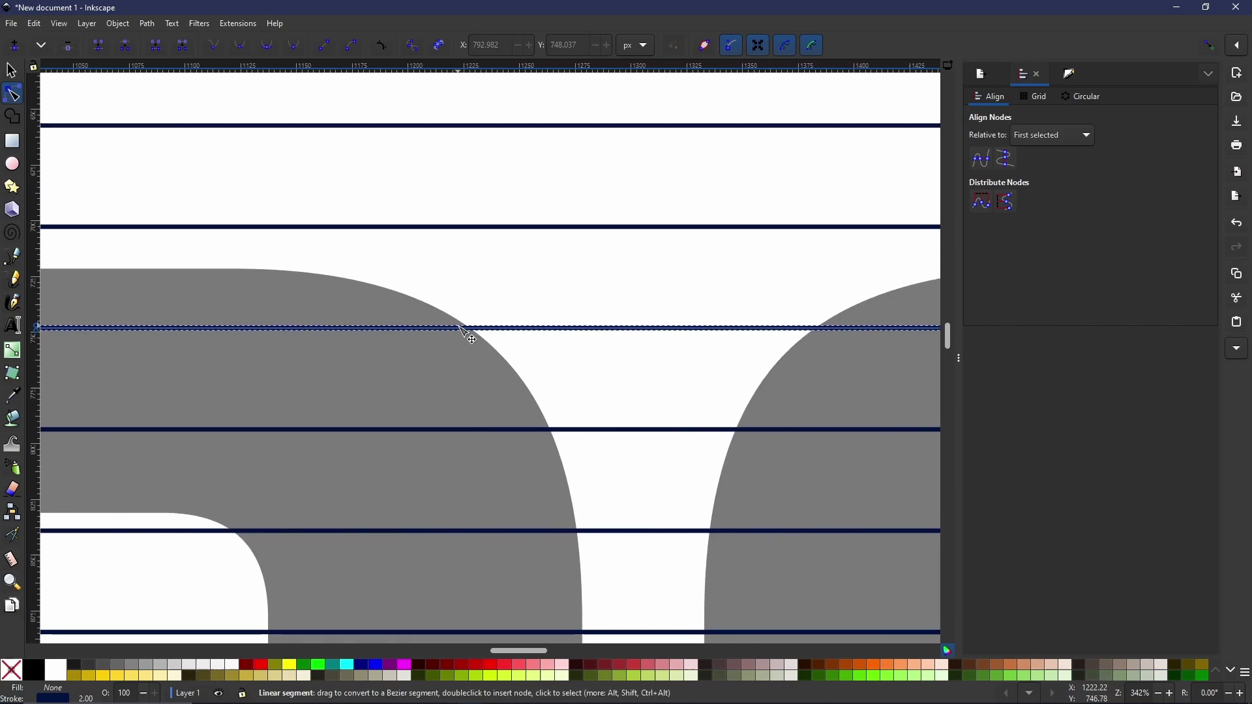
double_click(470, 329)
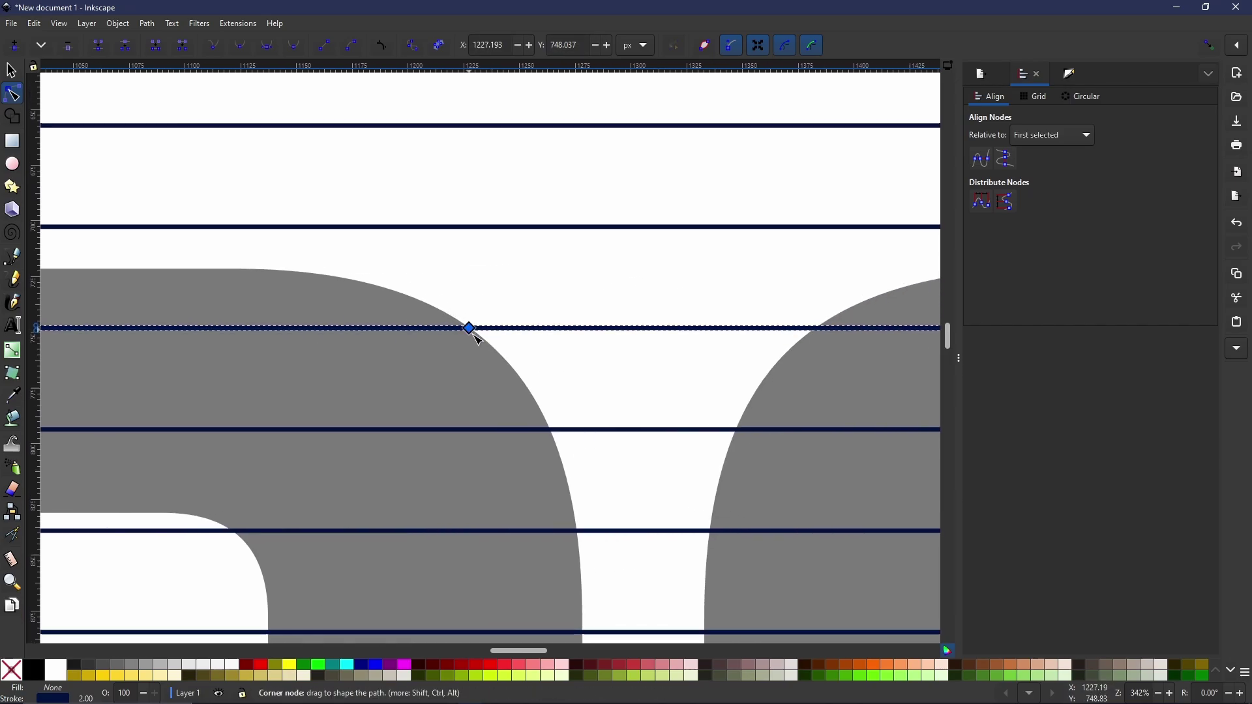
double_click(826, 334)
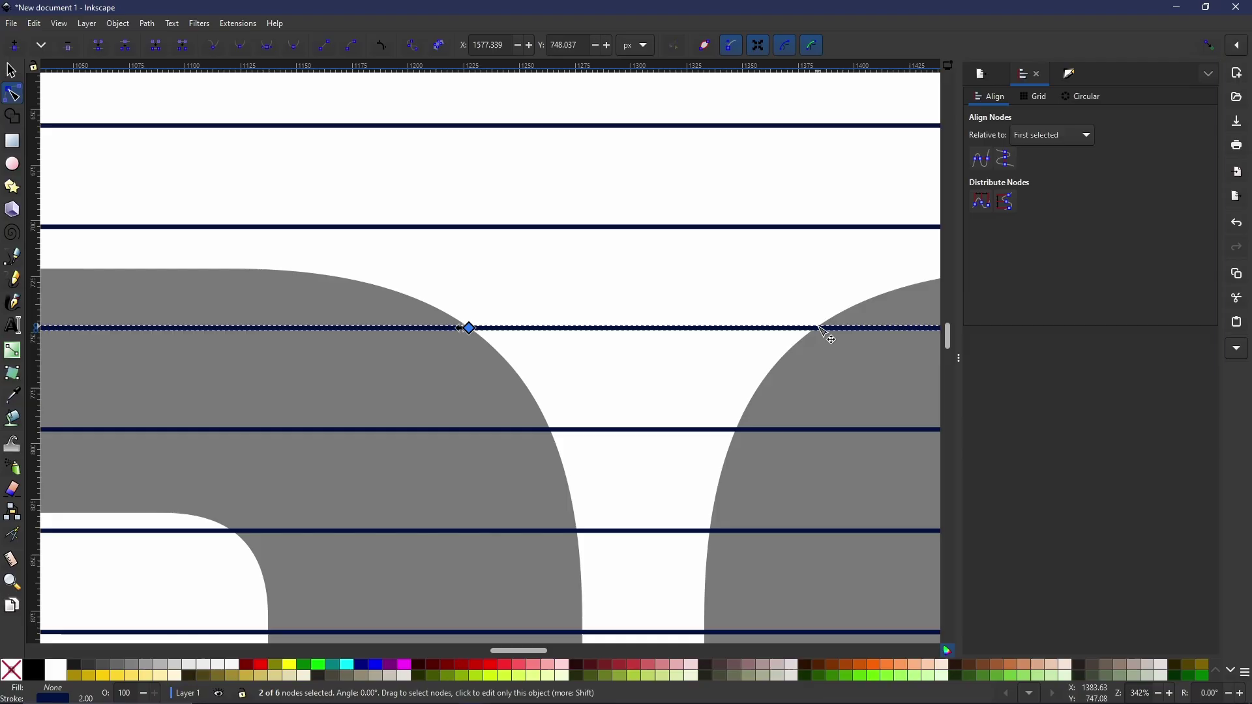
scroll(830, 344, right, 2)
scroll(830, 343, right, 20)
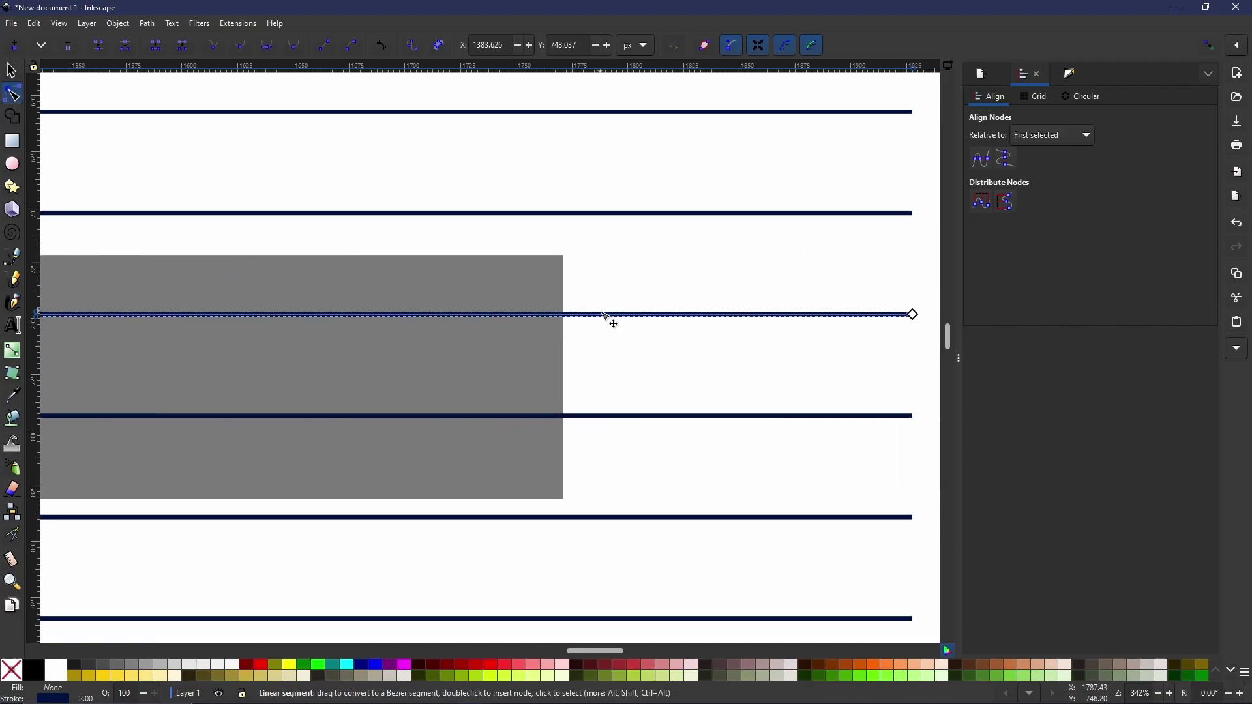
click(564, 316)
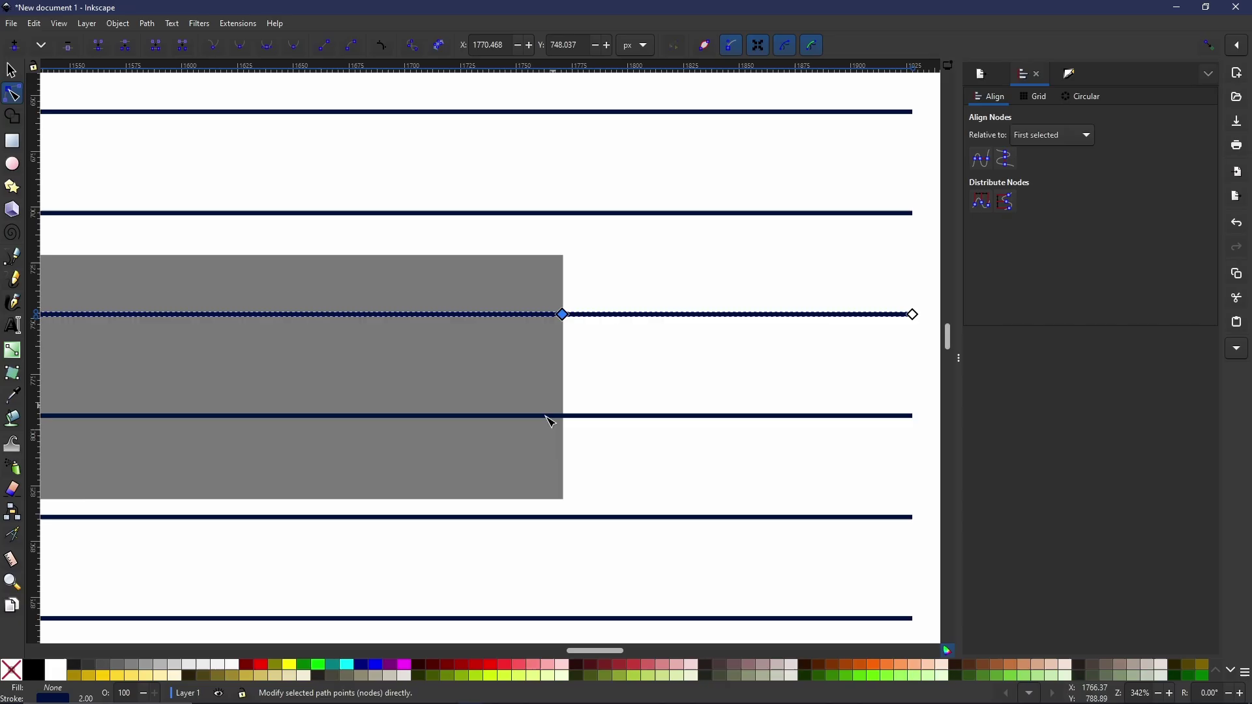
scroll(447, 504, down, 3)
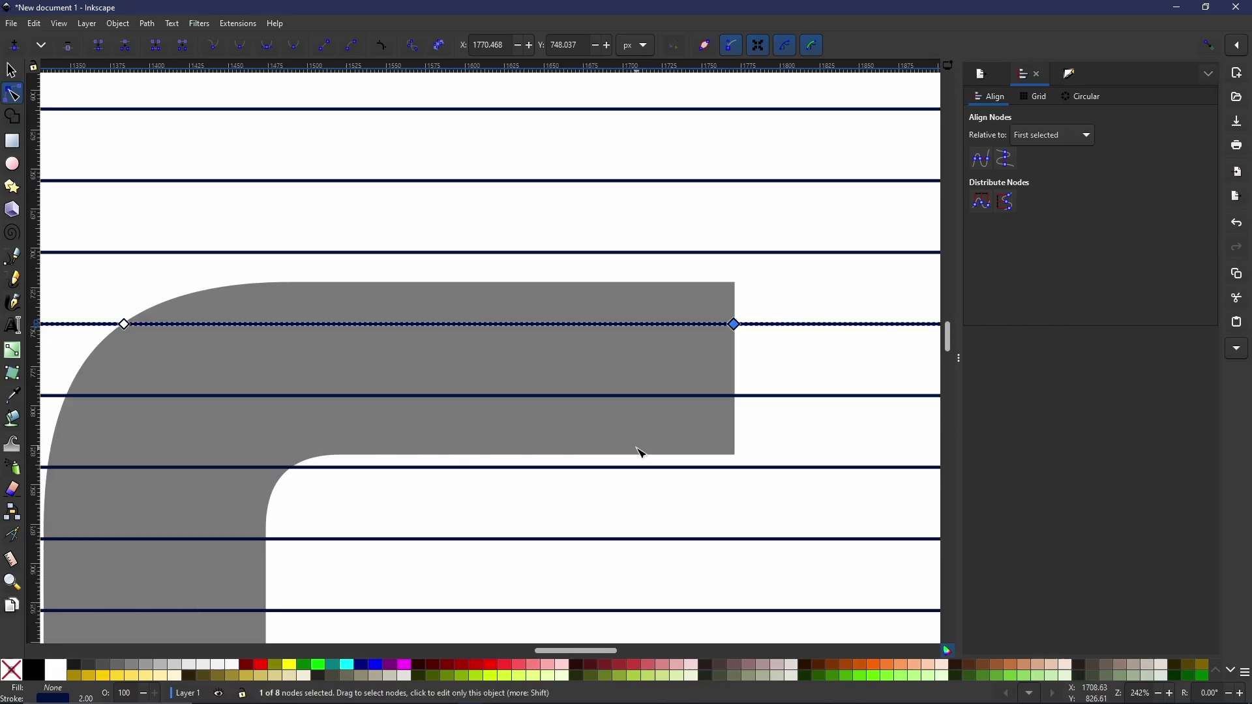
scroll(645, 401, down, 3)
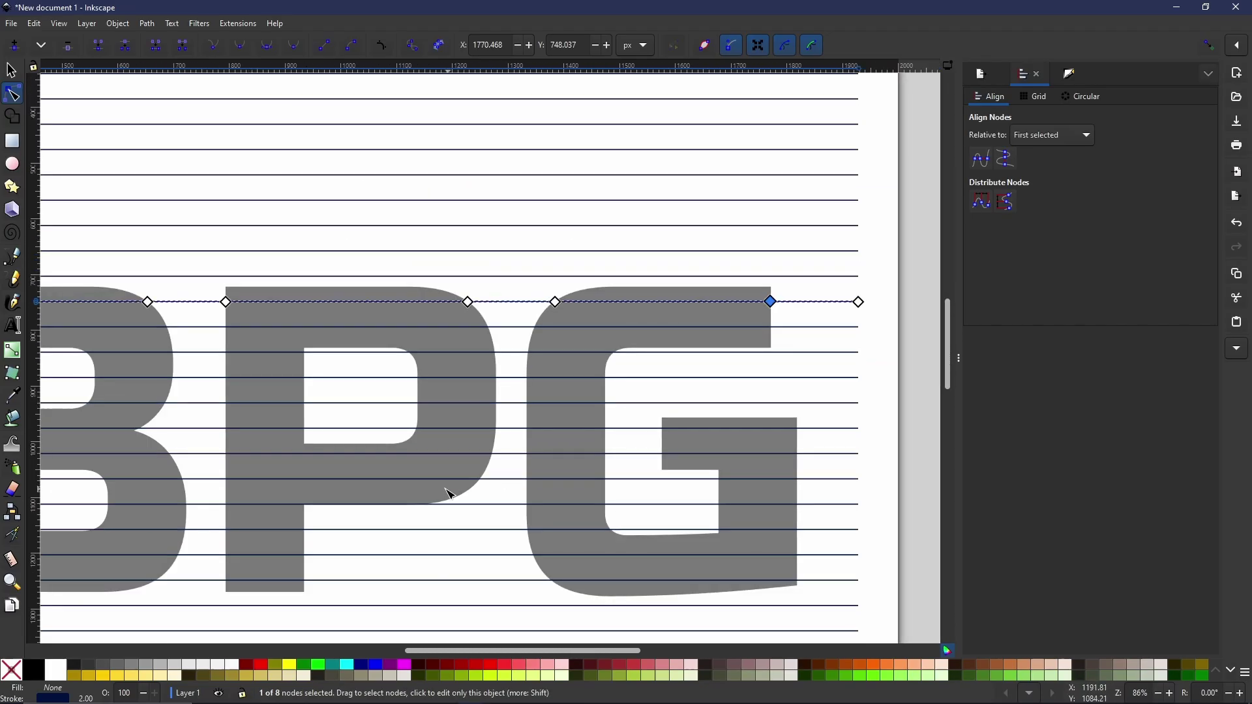
scroll(573, 433, up, 1)
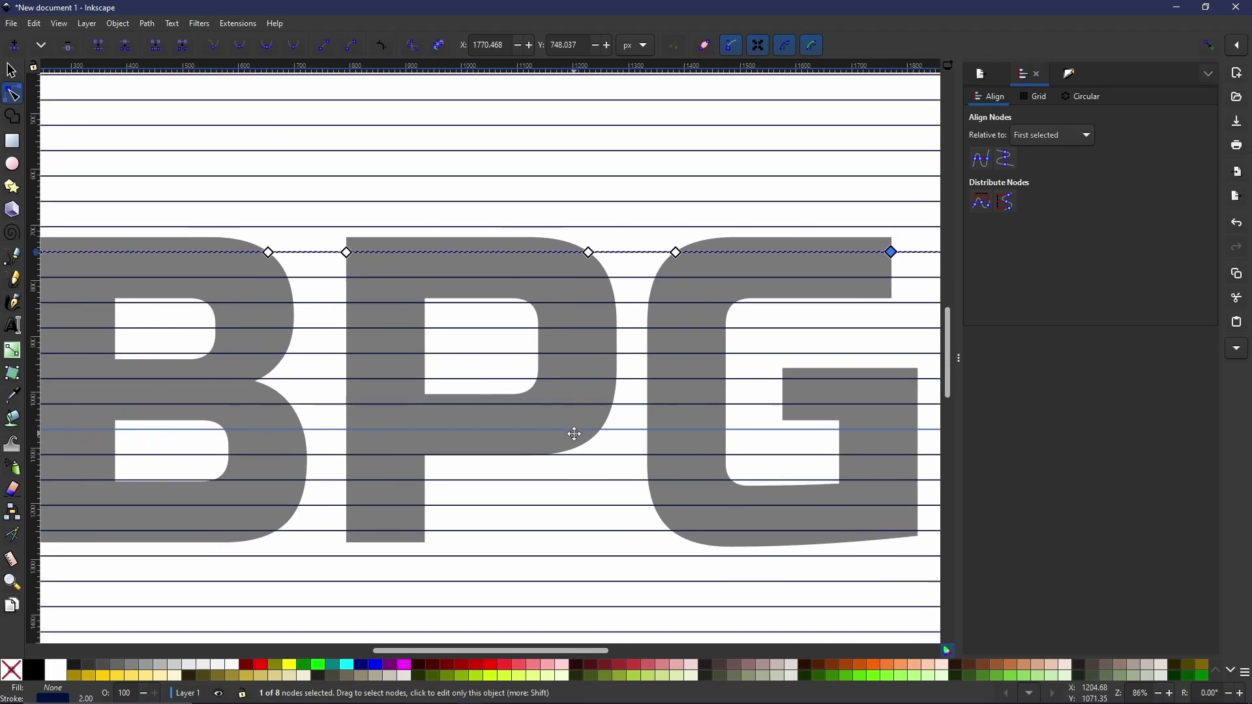
Step: Add nodes on the lower line at the B's left and curved right edges and the P's left edge
click(252, 272)
scroll(298, 377, left, 6)
scroll(299, 377, up, 1)
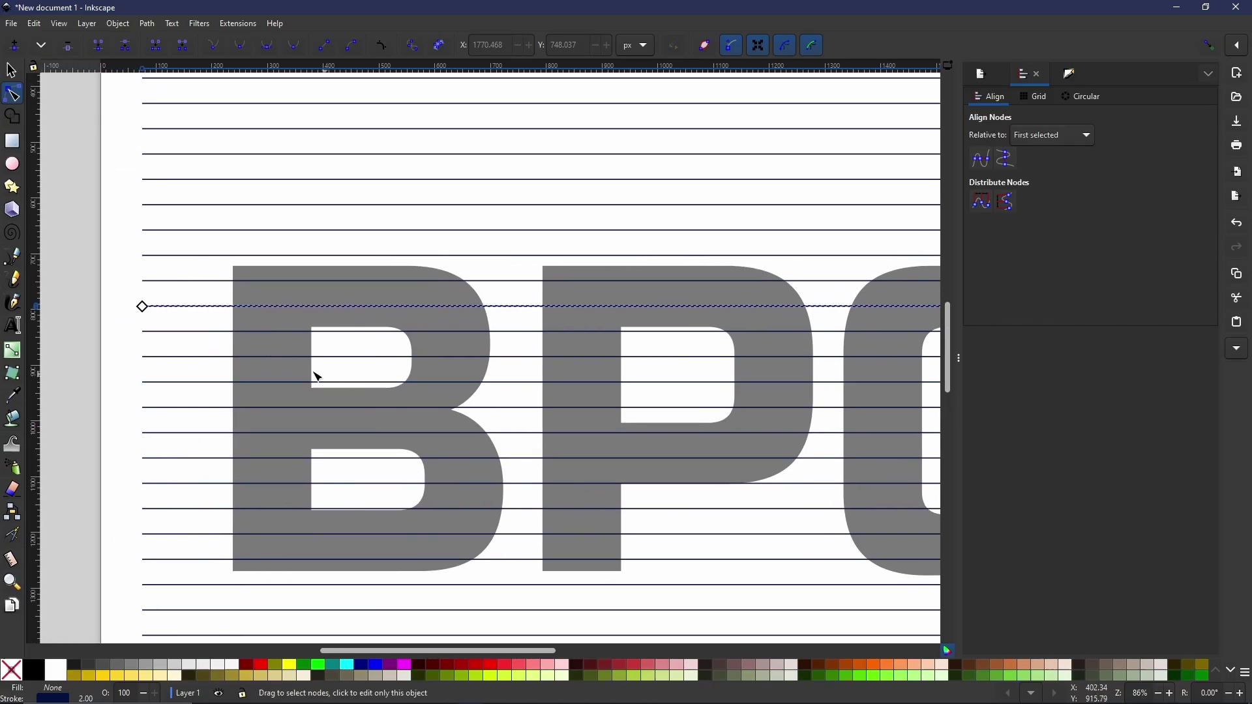
double_click(234, 305)
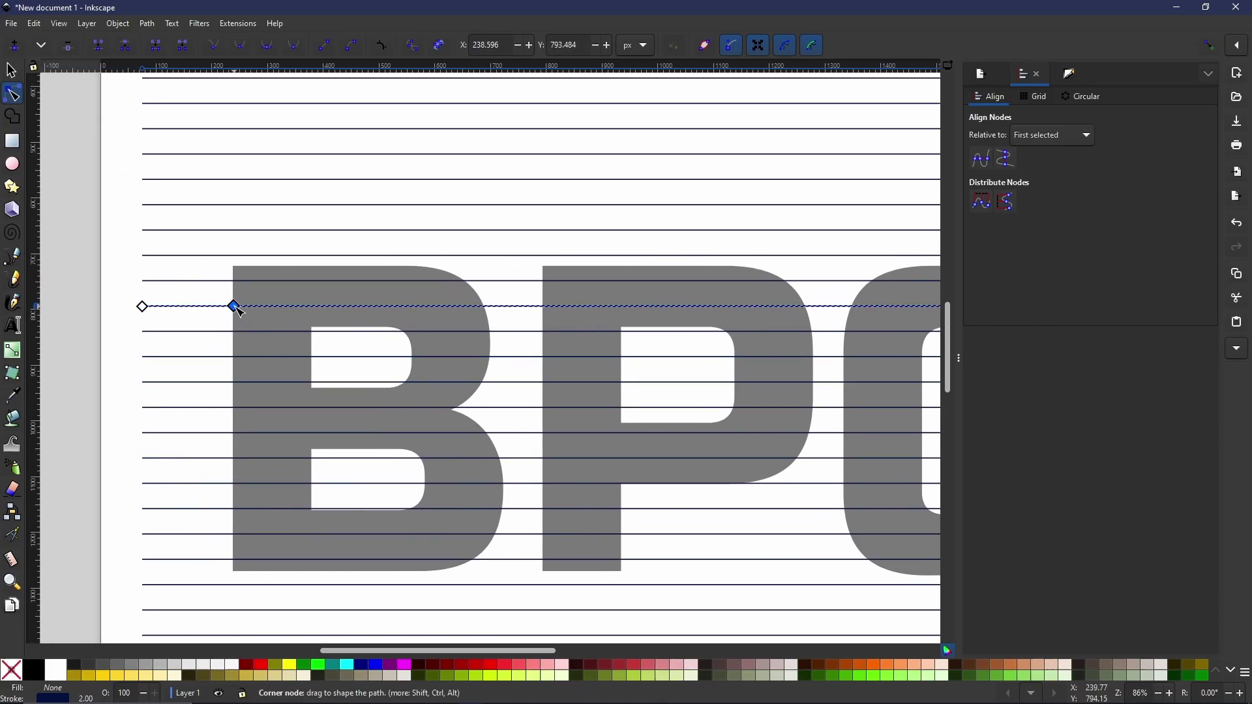
double_click(491, 310)
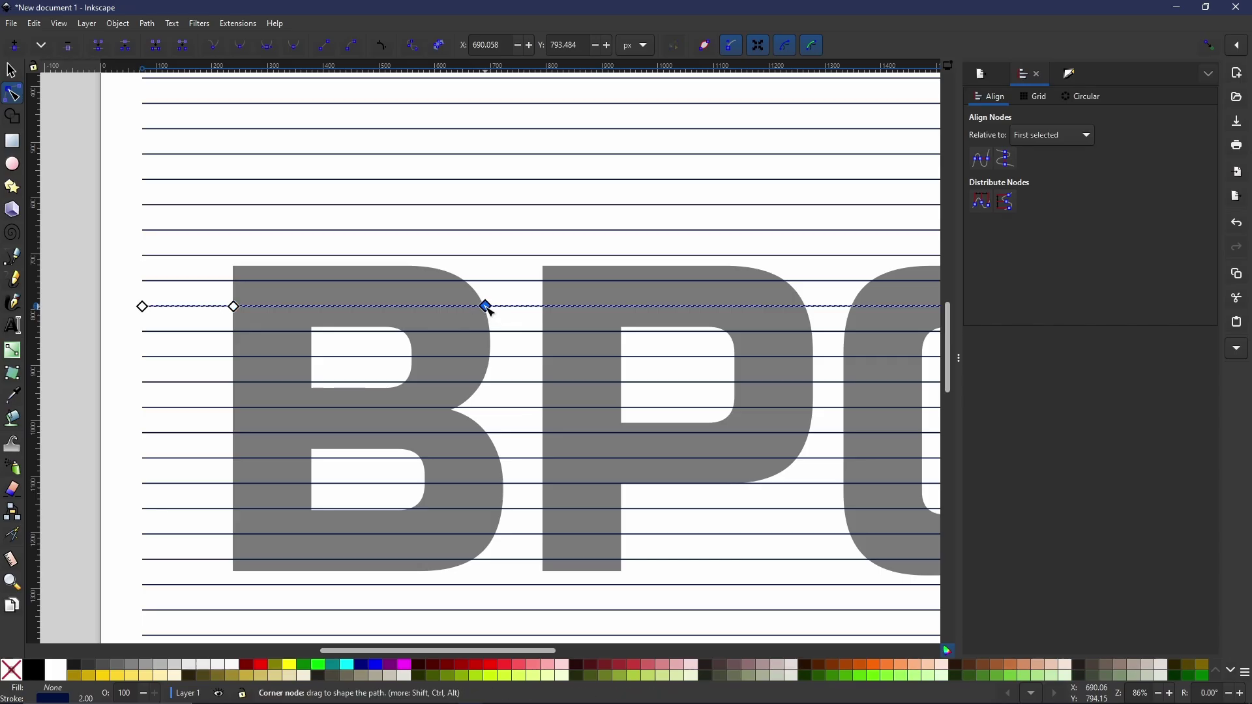
double_click(544, 306)
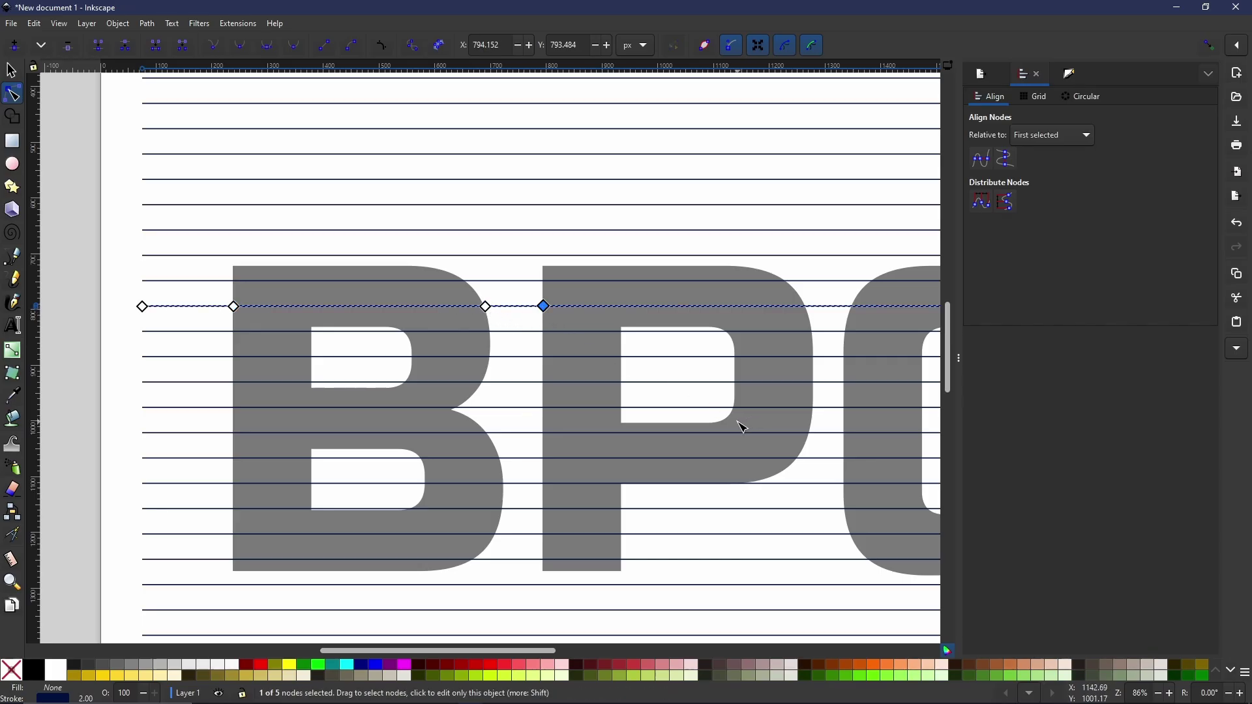
Step: Zoom in and nudge the new node exactly onto the B's curved edge
scroll(491, 318, up, 7)
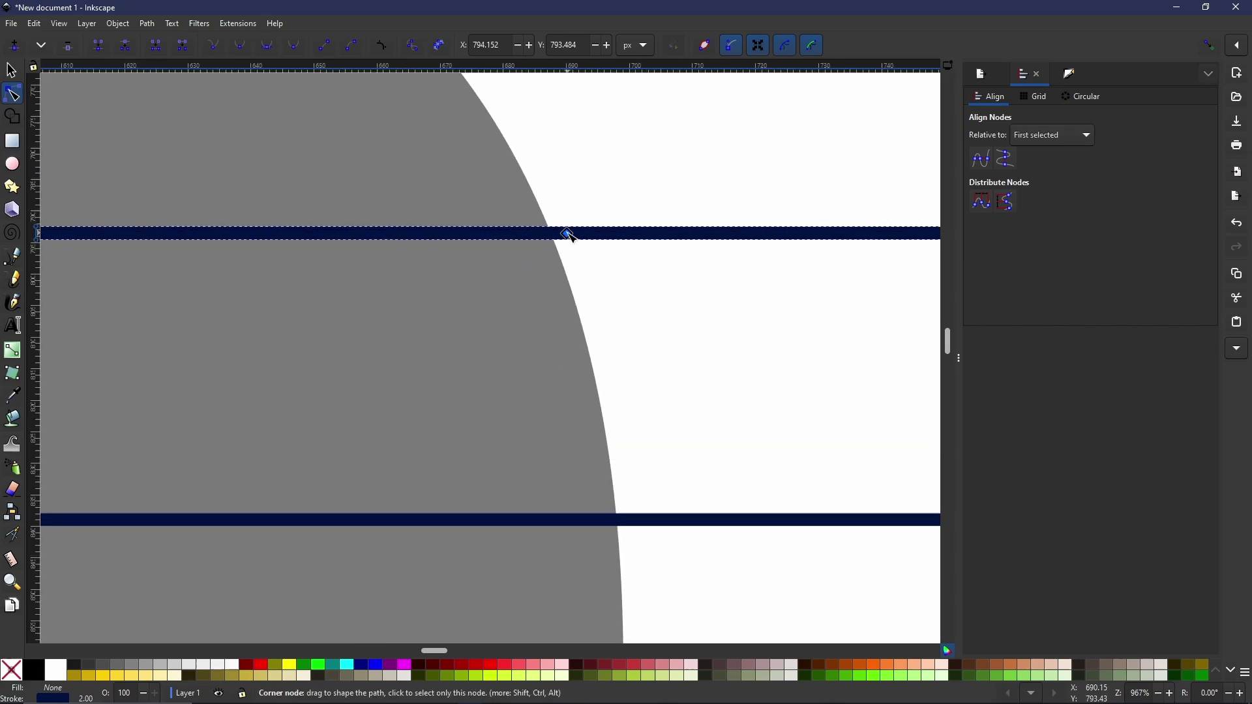
drag(569, 235, 551, 236)
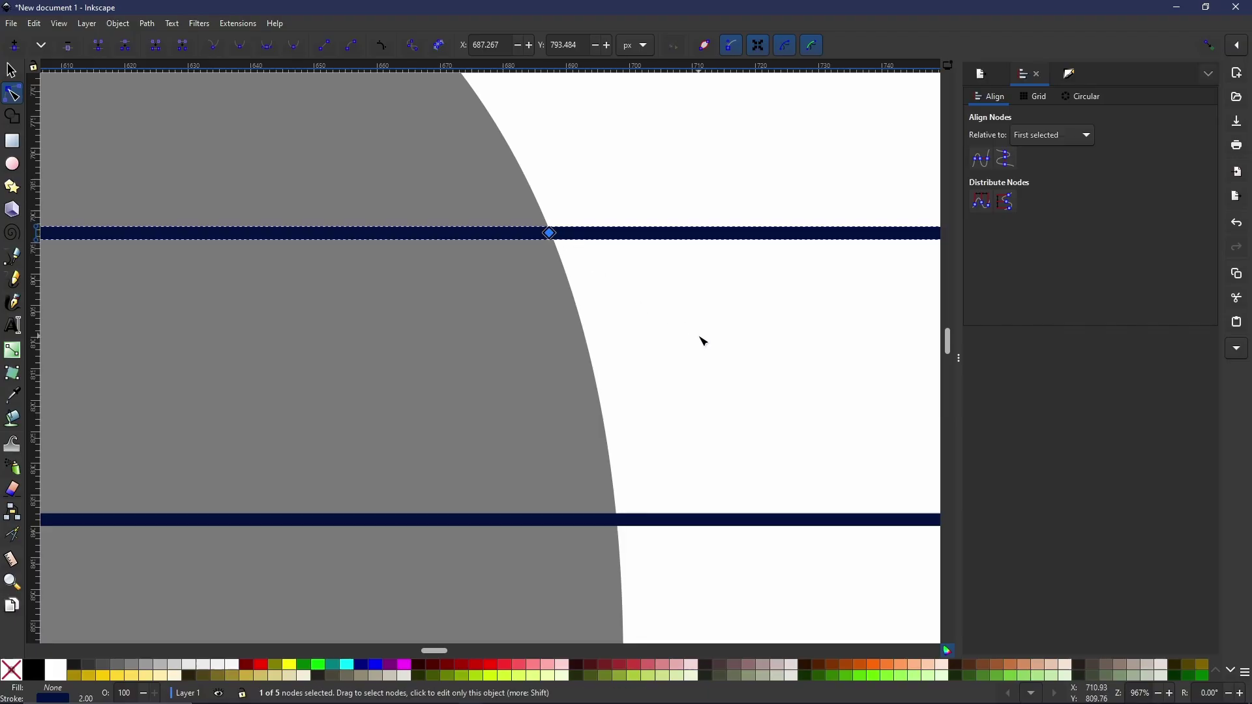
scroll(731, 339, down, 3)
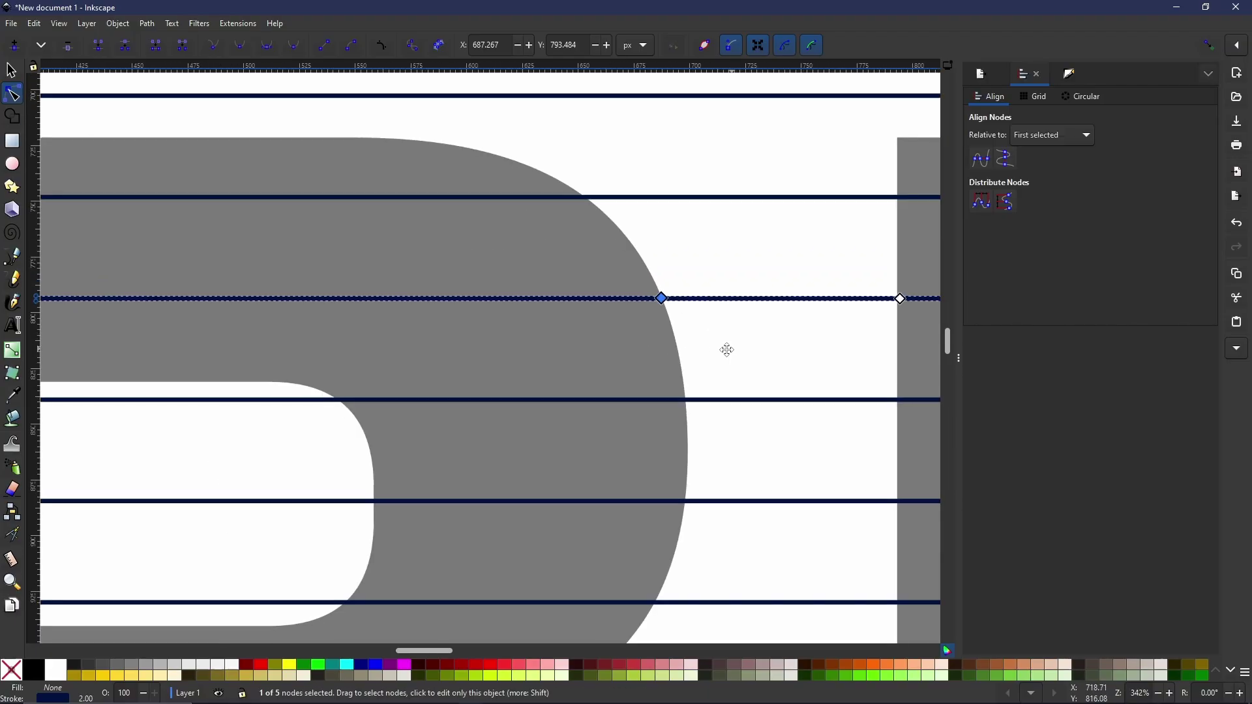
drag(728, 350, 488, 370)
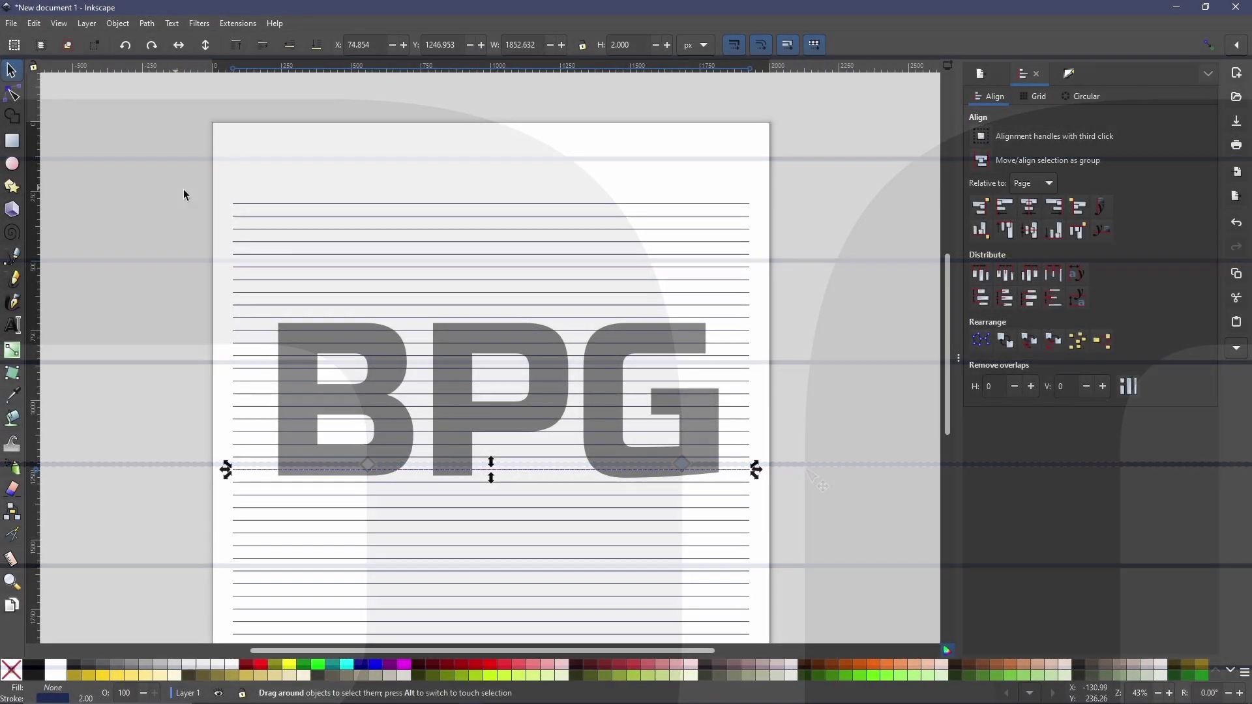
Step: Drag-select all 36 lines with the letters and switch to the Node tool to show their nodes
drag(173, 188, 900, 653)
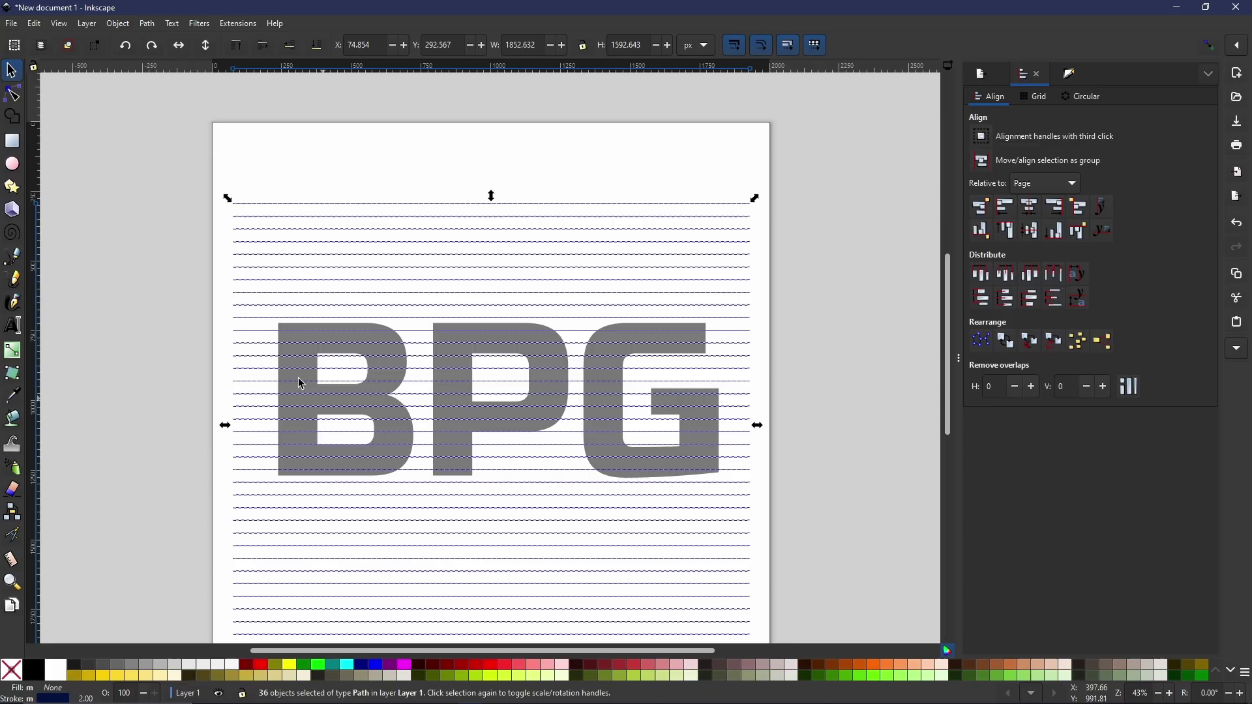
click(9, 97)
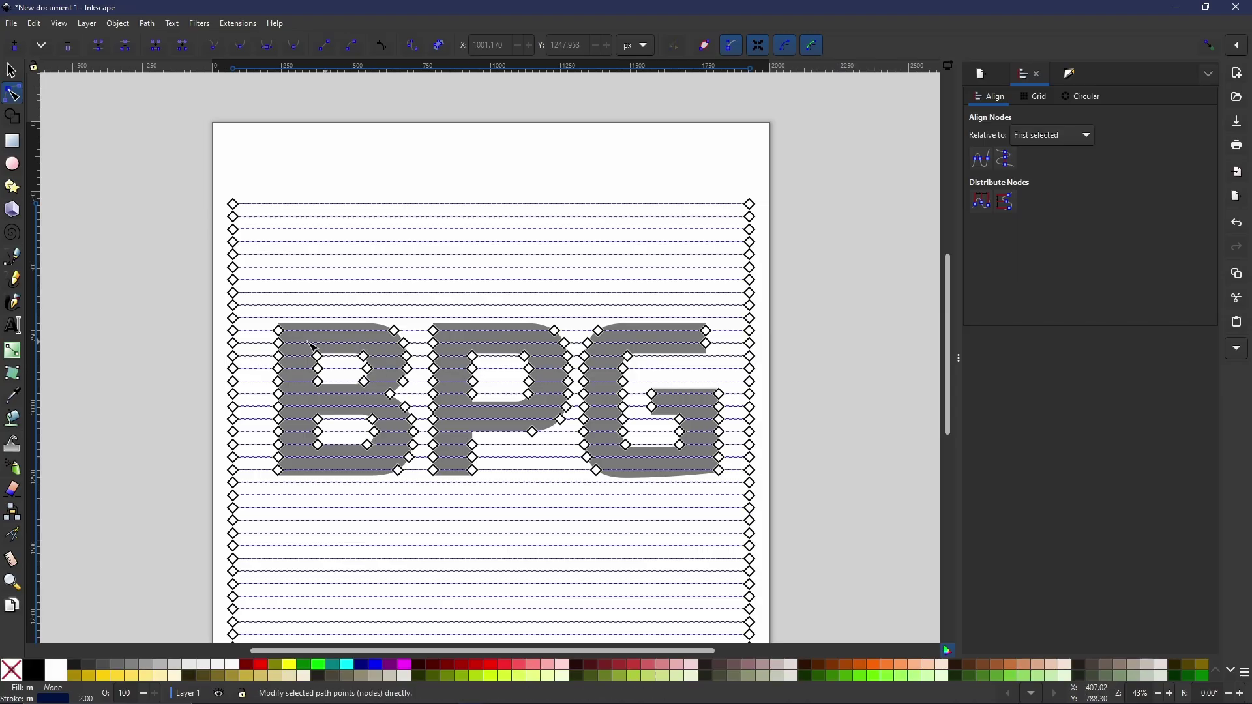
click(202, 337)
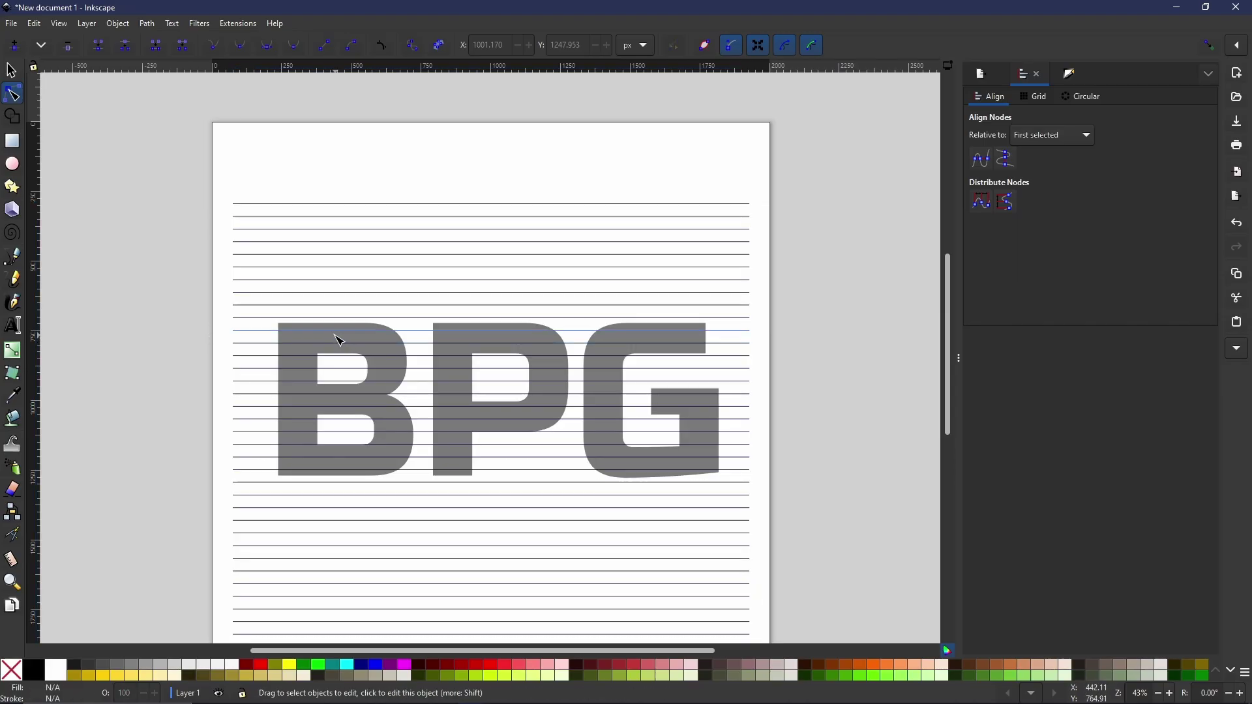
click(338, 333)
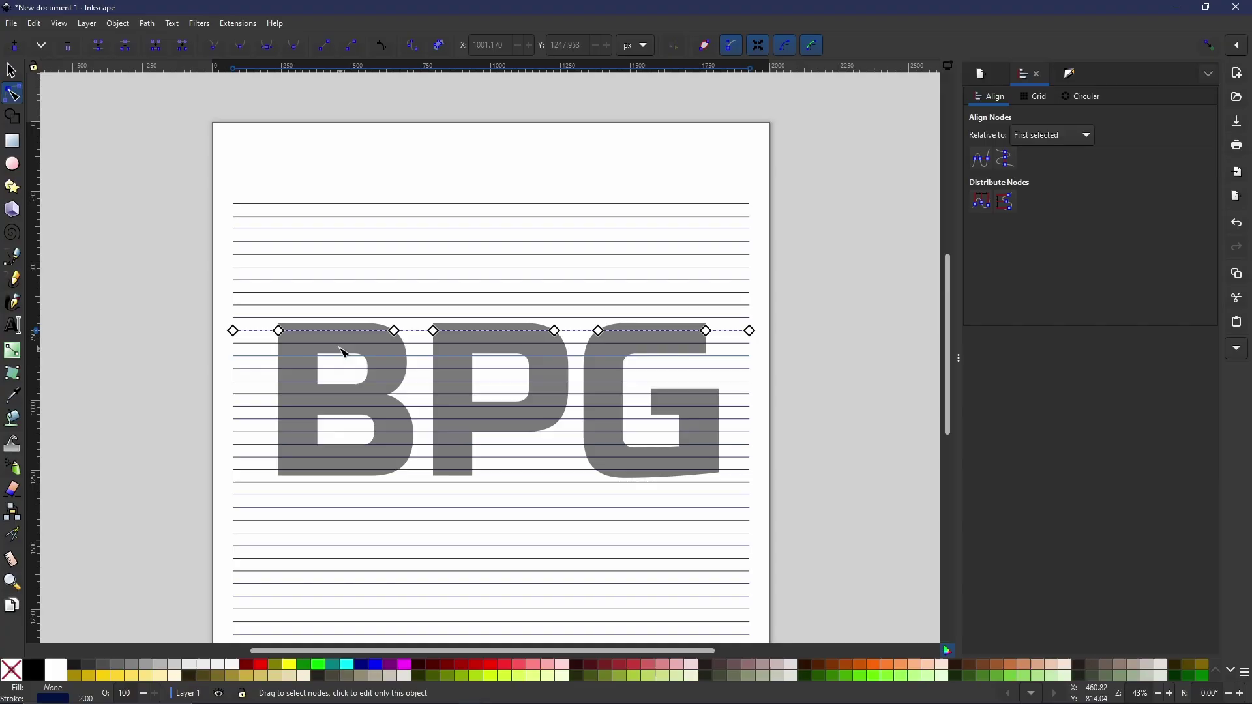
scroll(342, 349, up, 5)
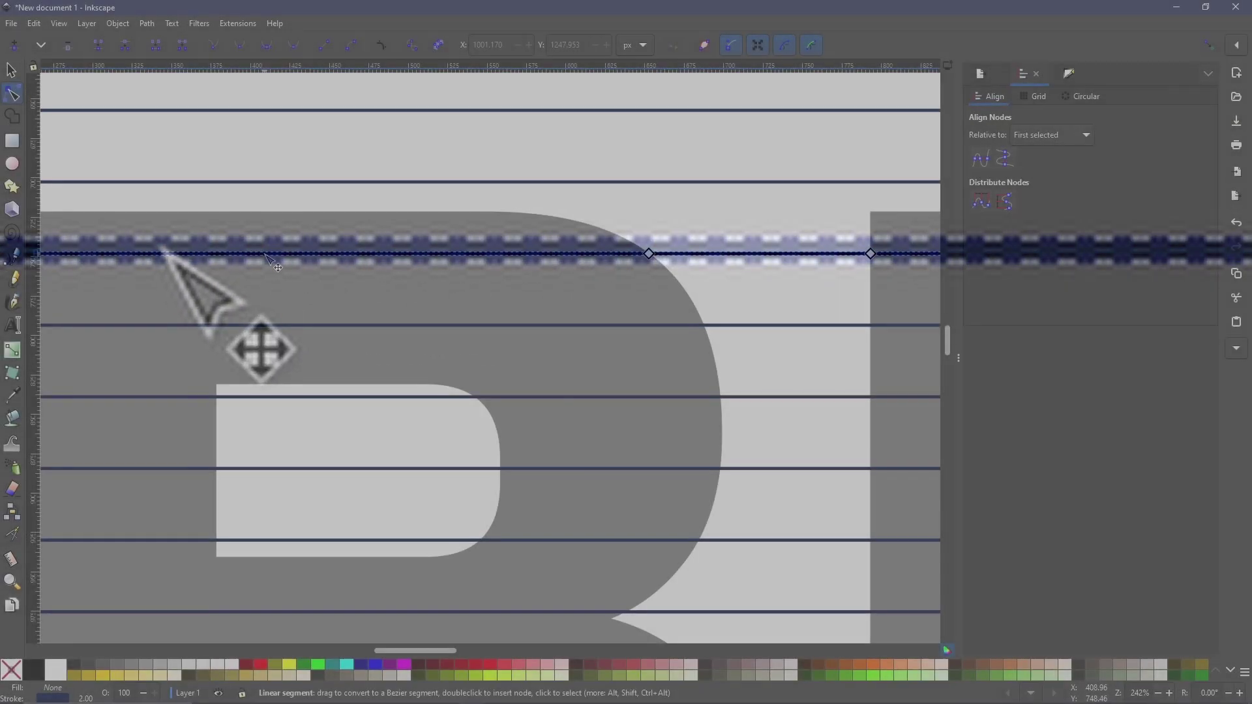
drag(266, 256, 265, 227)
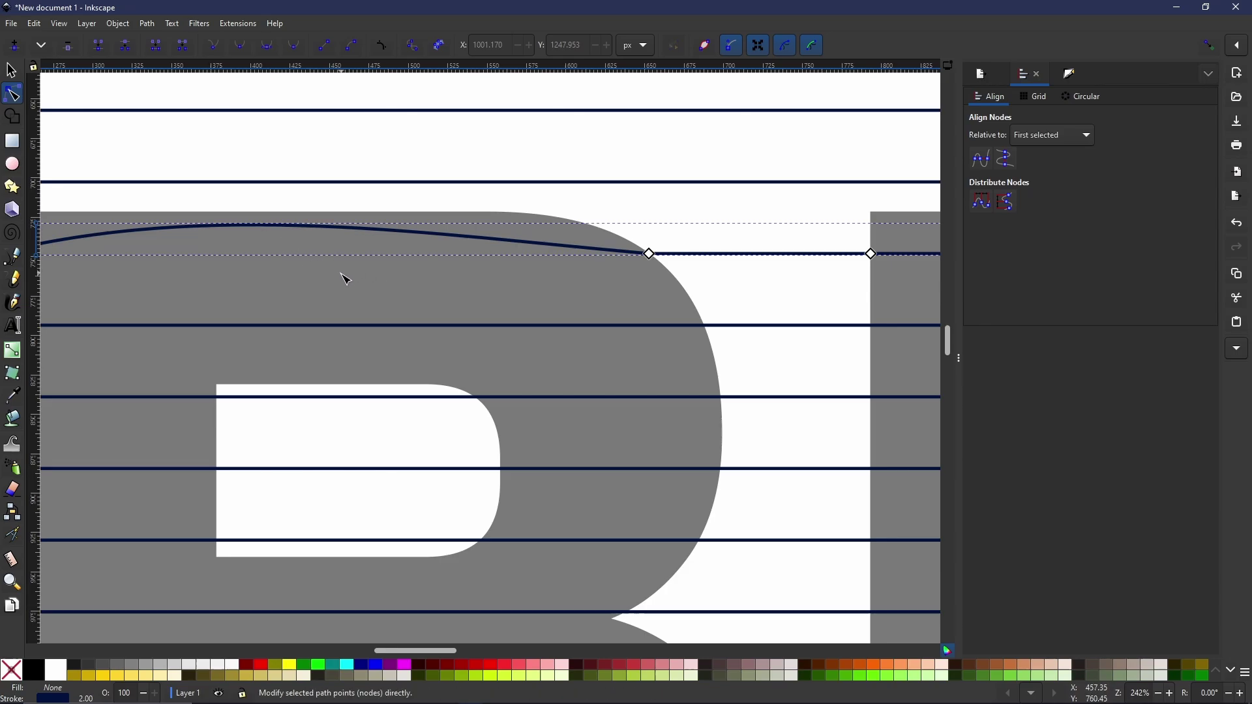
key(ctrl+z)
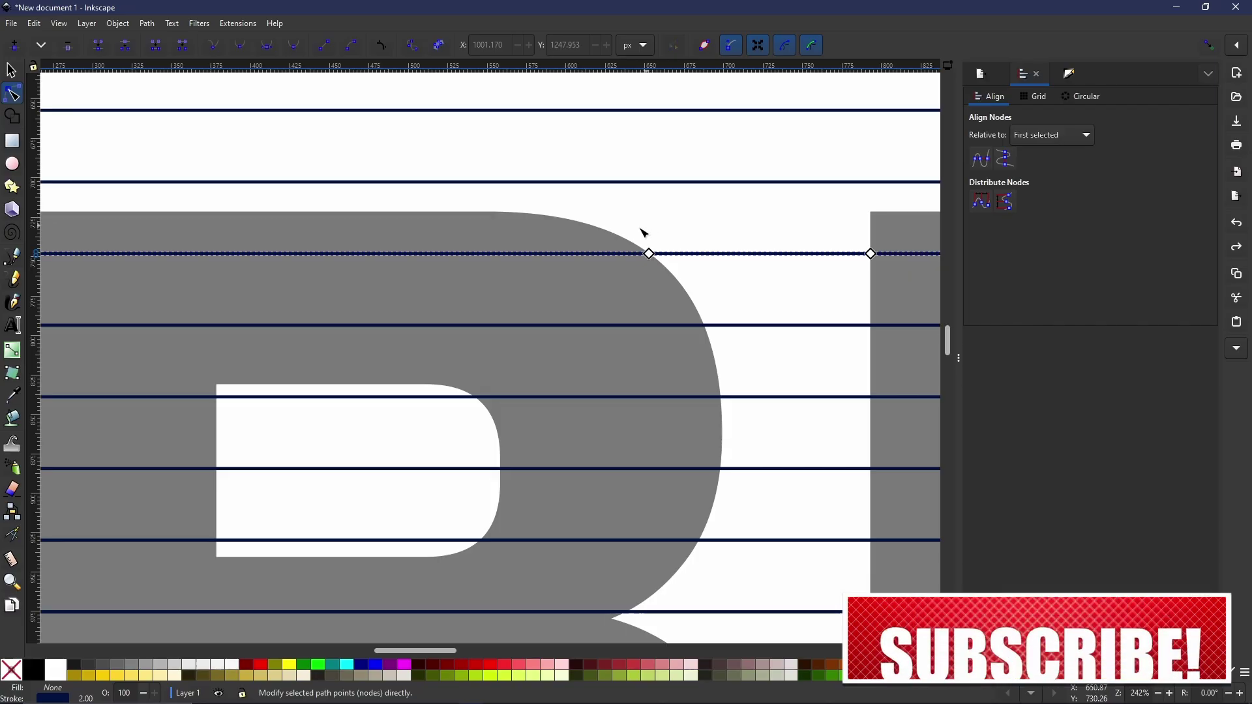
Step: Pan over to the P and select the horizontal line at the foot of its bowl
scroll(541, 312, down, 10)
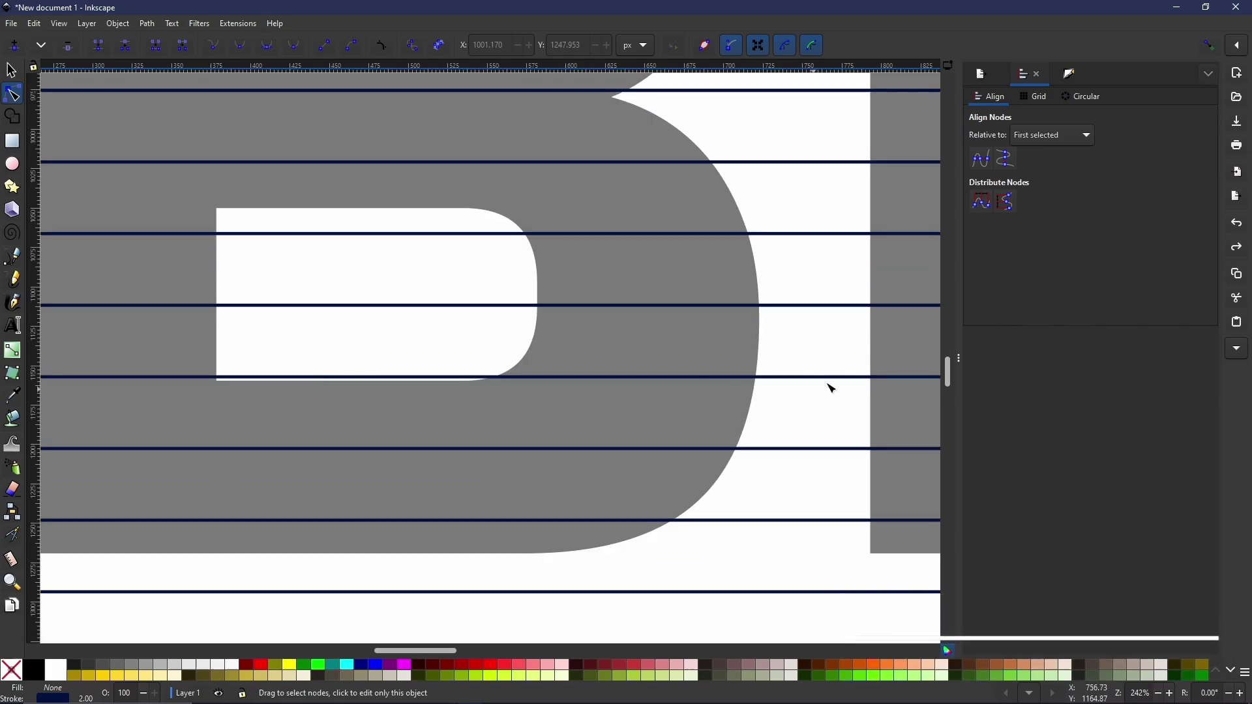
drag(827, 385, 230, 524)
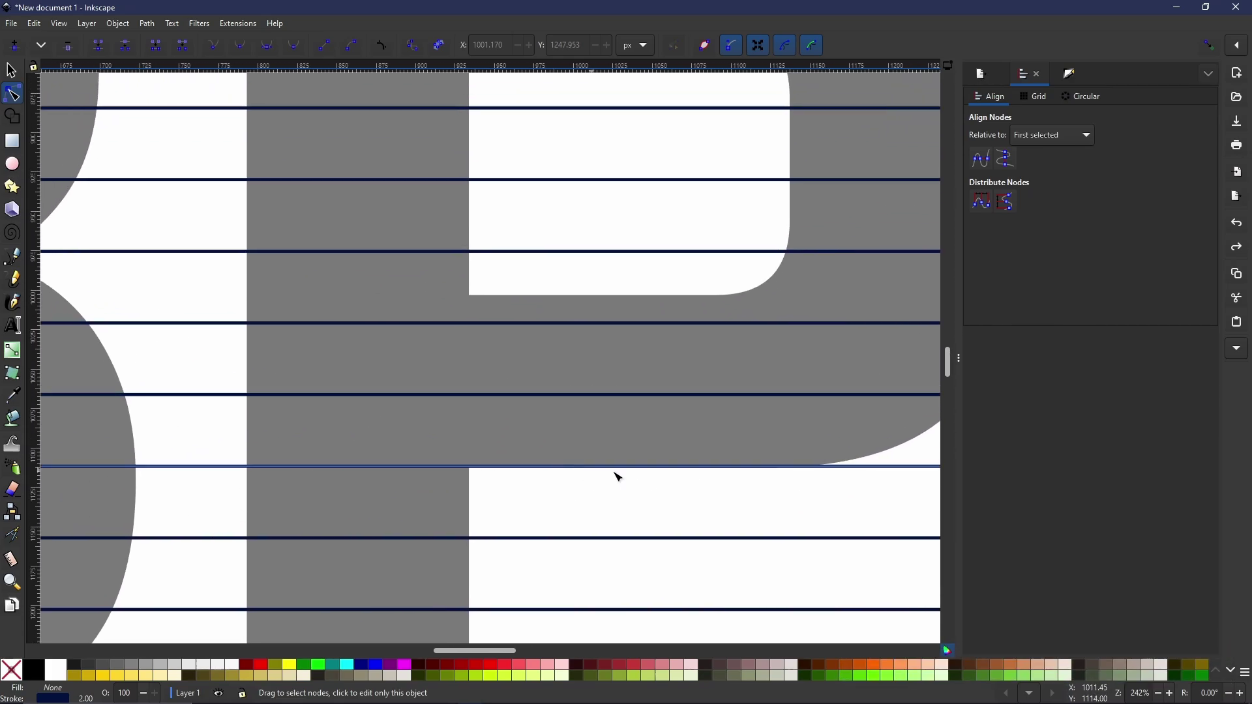
click(783, 471)
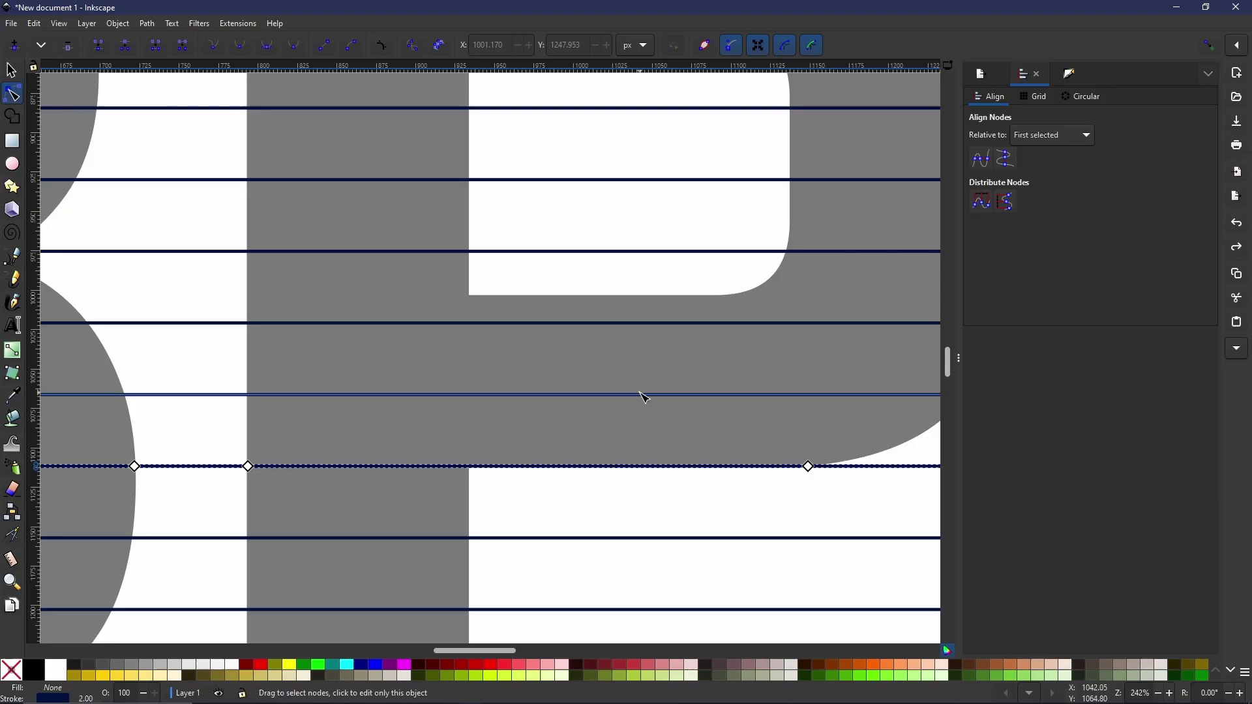
drag(620, 410, 483, 414)
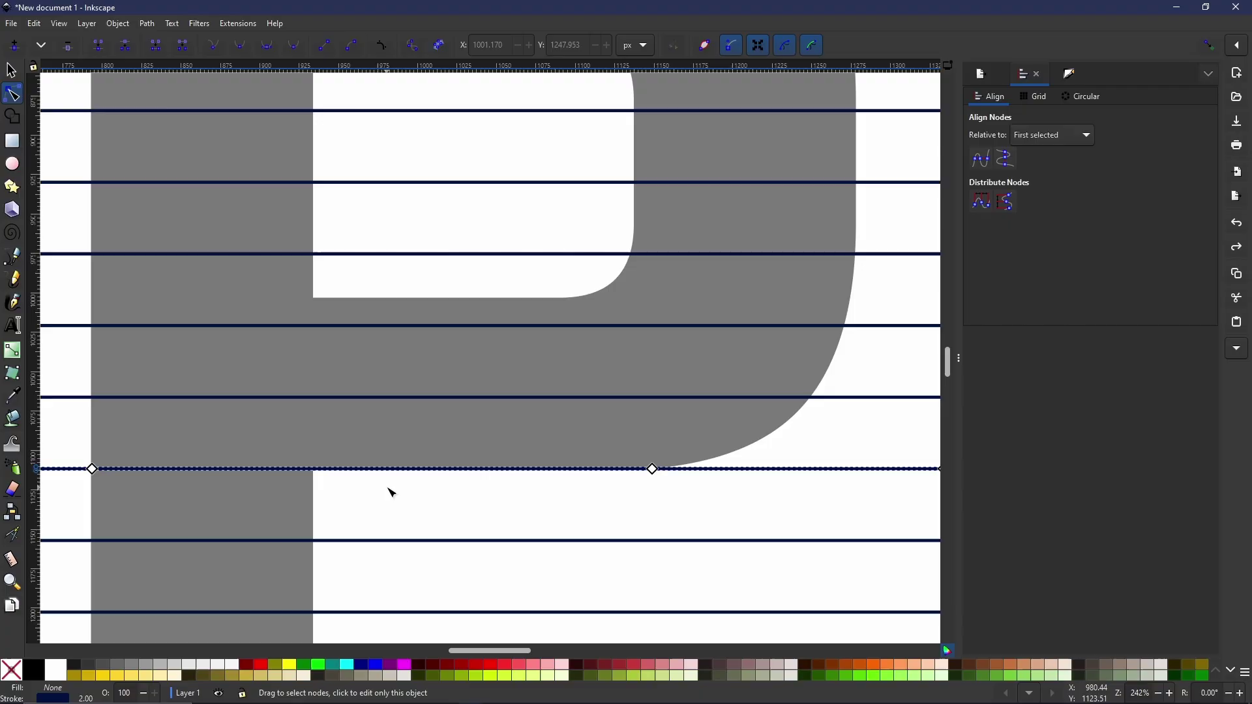
drag(389, 492, 550, 396)
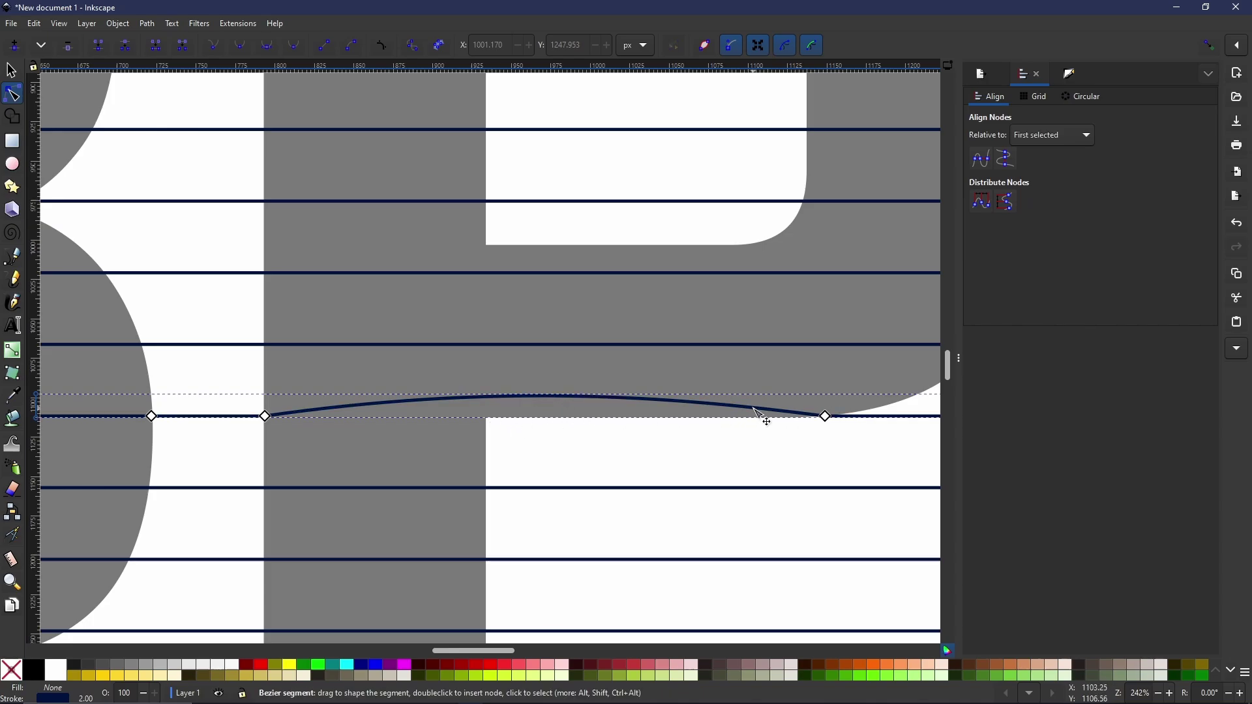
Step: Flatten the bulge under the P's bowl, adding a middle node and lowering it for a gentler curve
drag(758, 412, 763, 405)
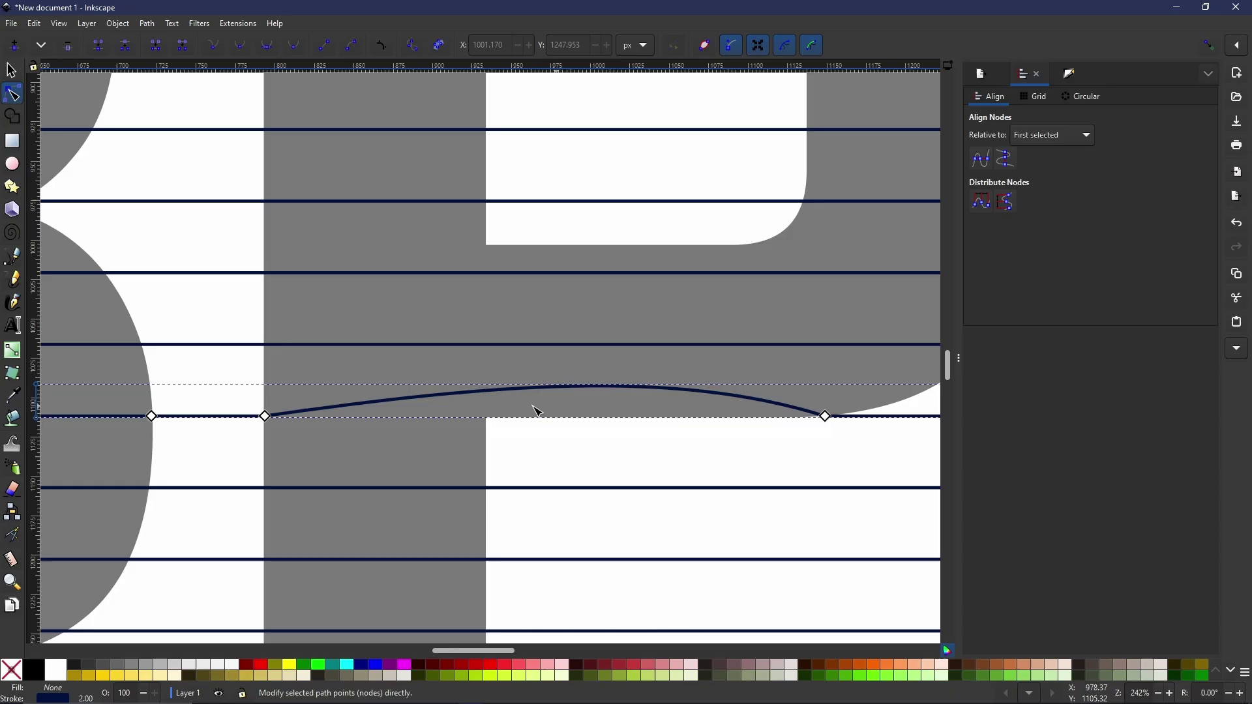
click(828, 419)
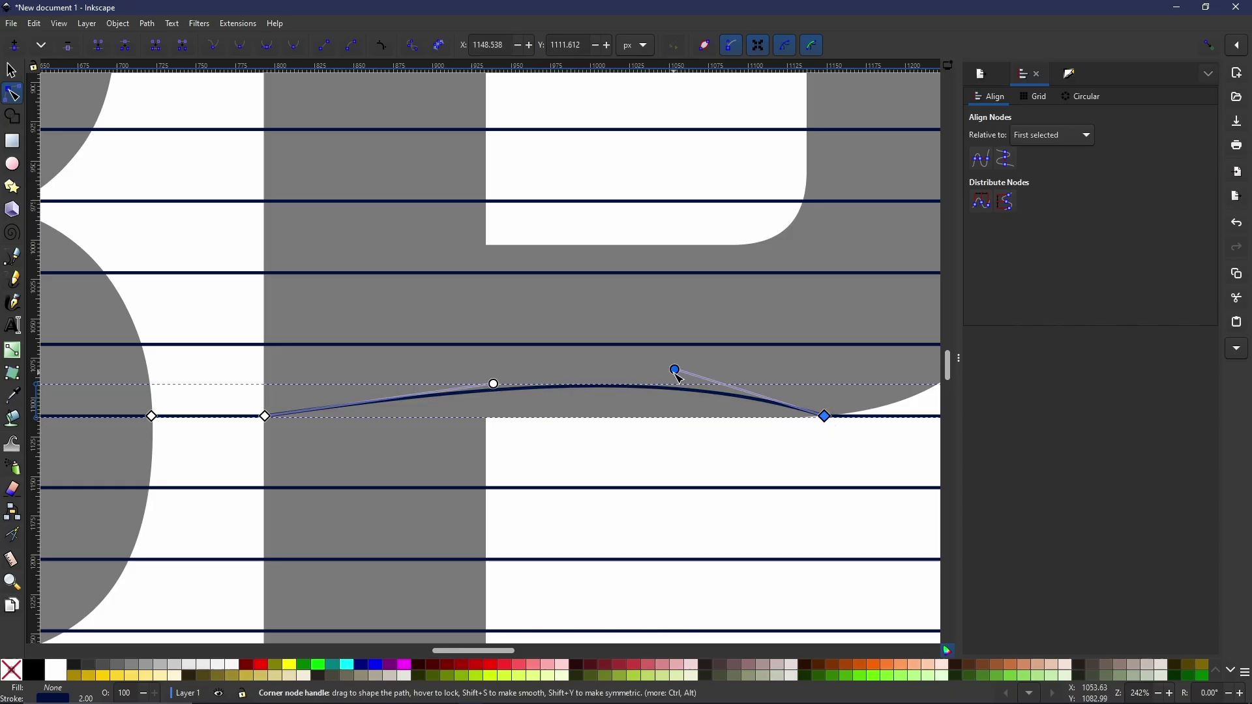
drag(674, 367, 690, 403)
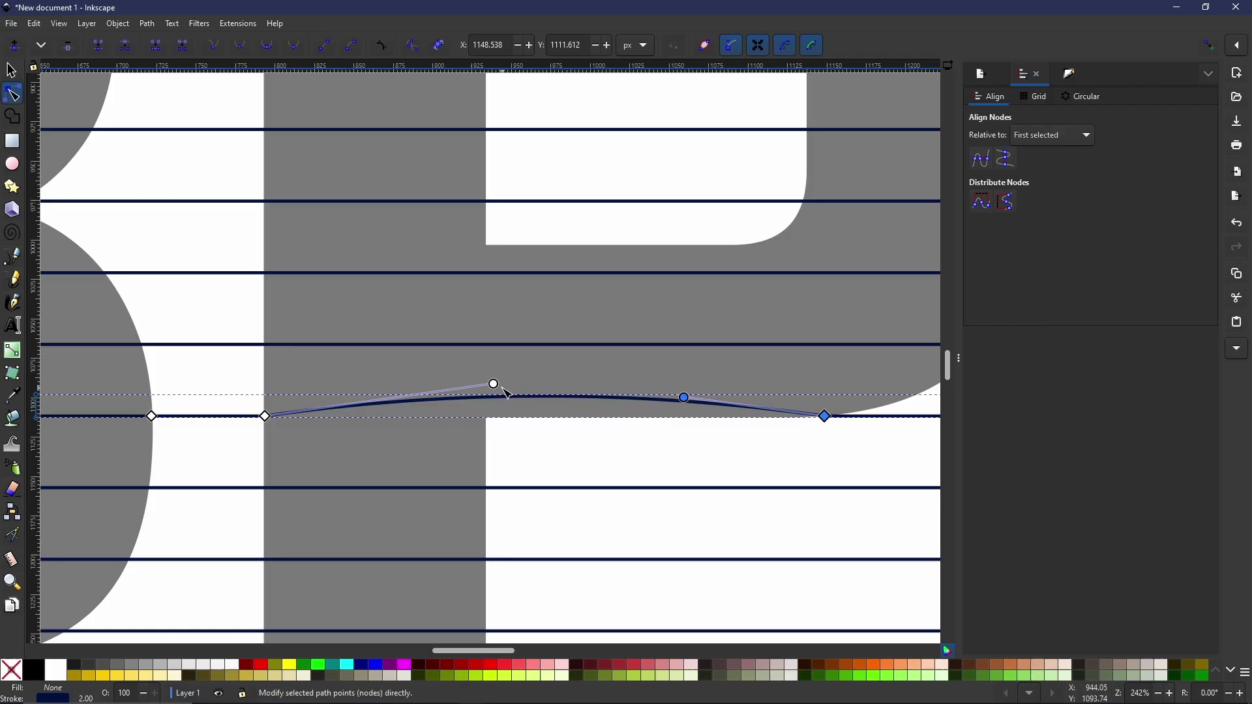
drag(494, 387, 377, 385)
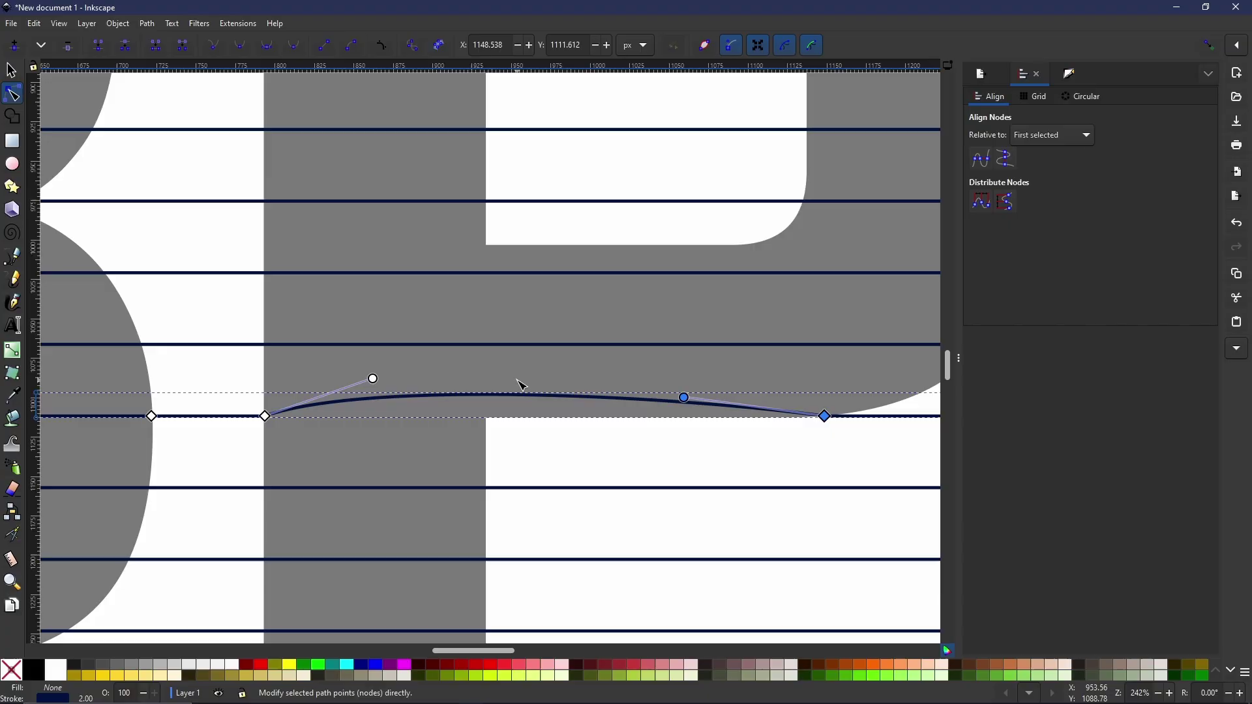
double_click(483, 395)
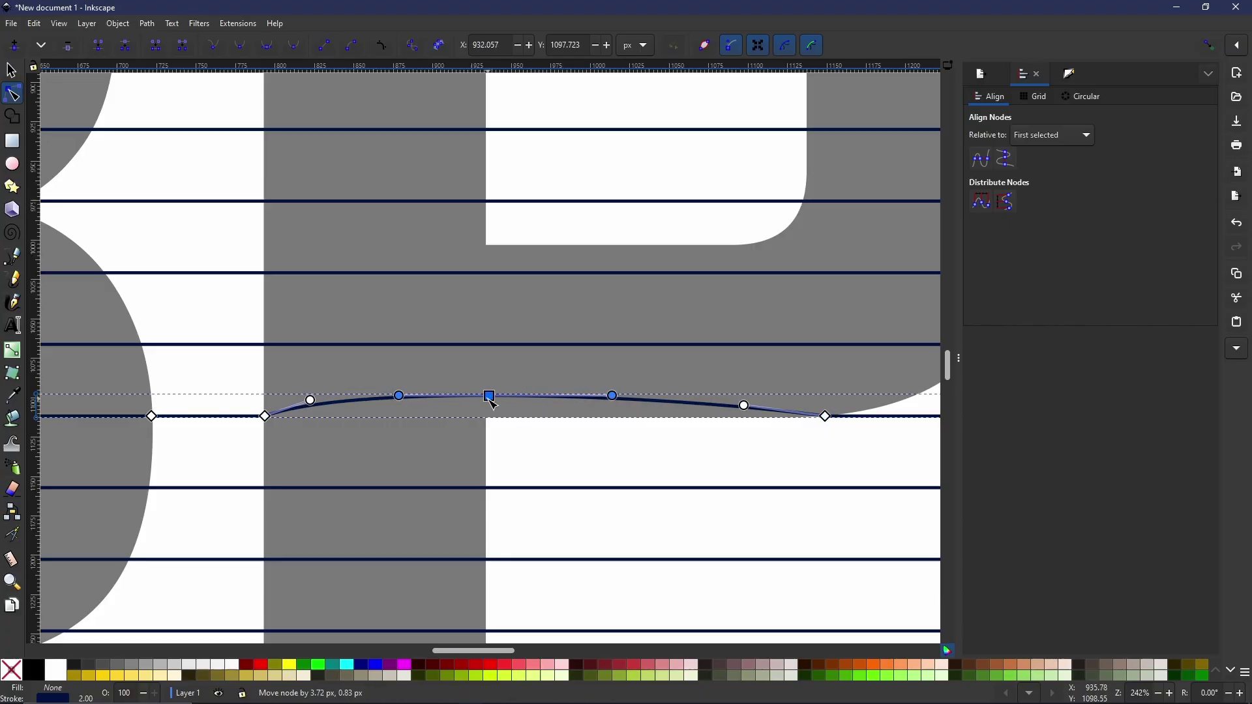
drag(483, 394, 489, 411)
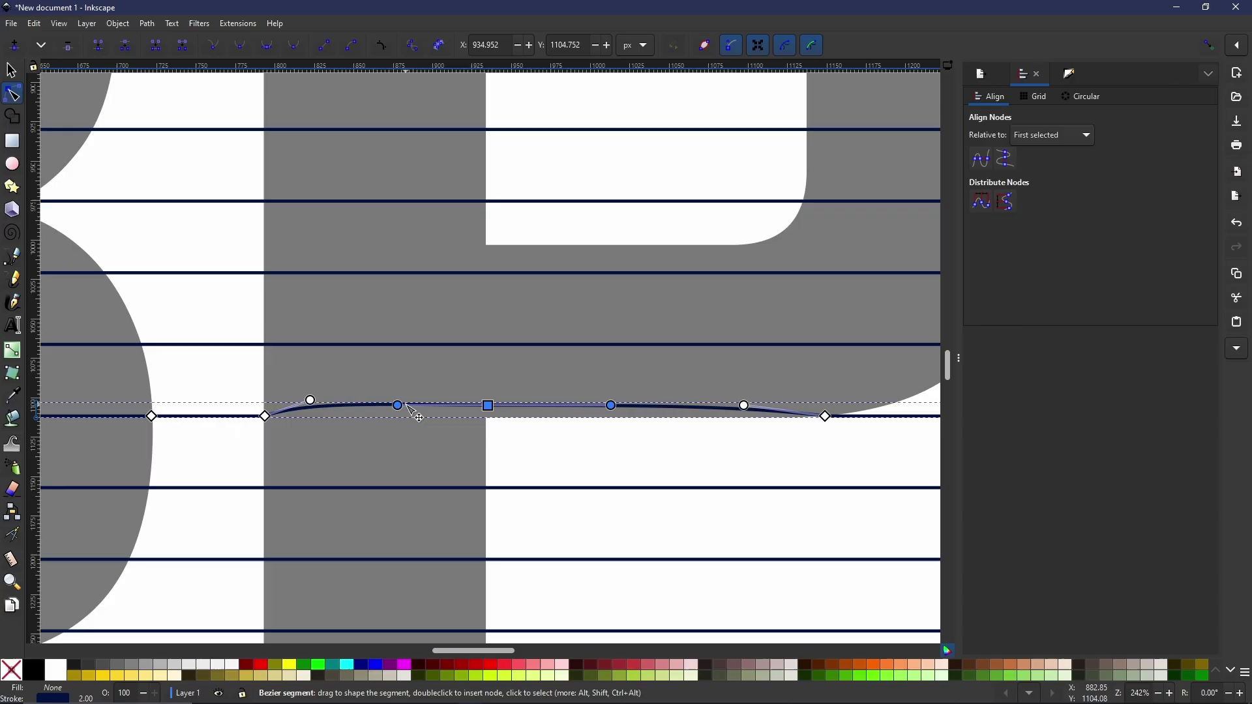
drag(399, 404, 401, 404)
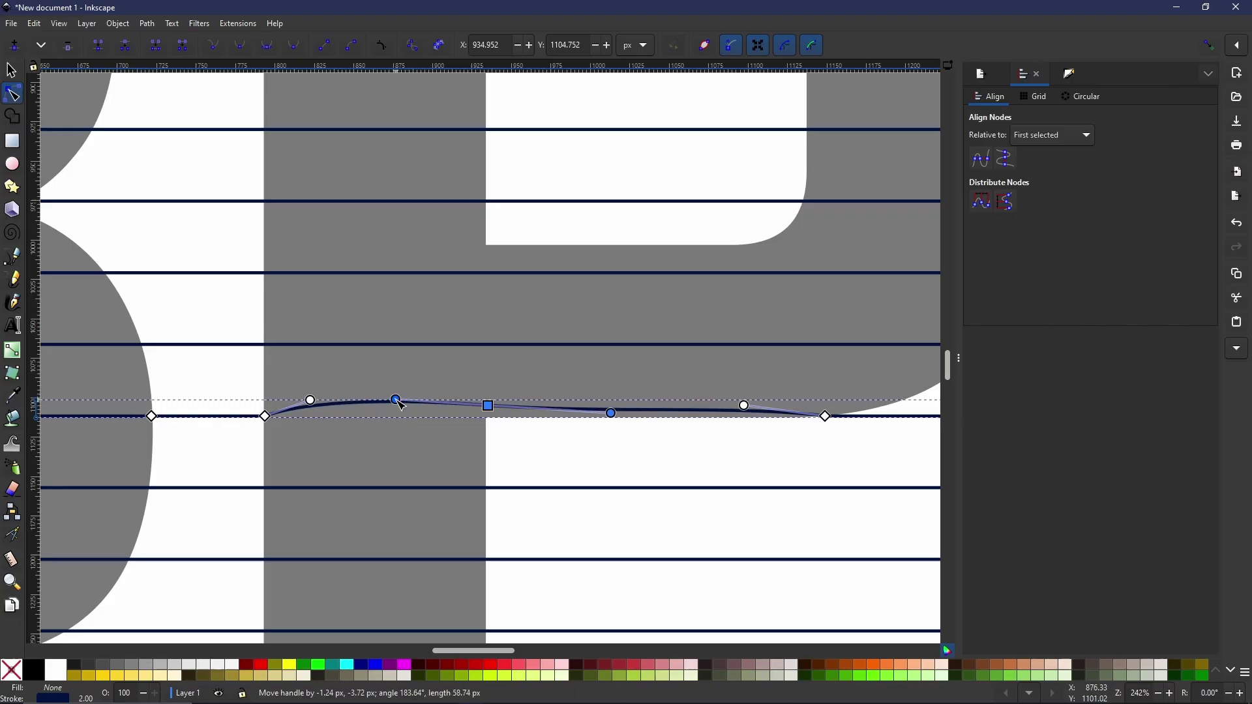
click(531, 425)
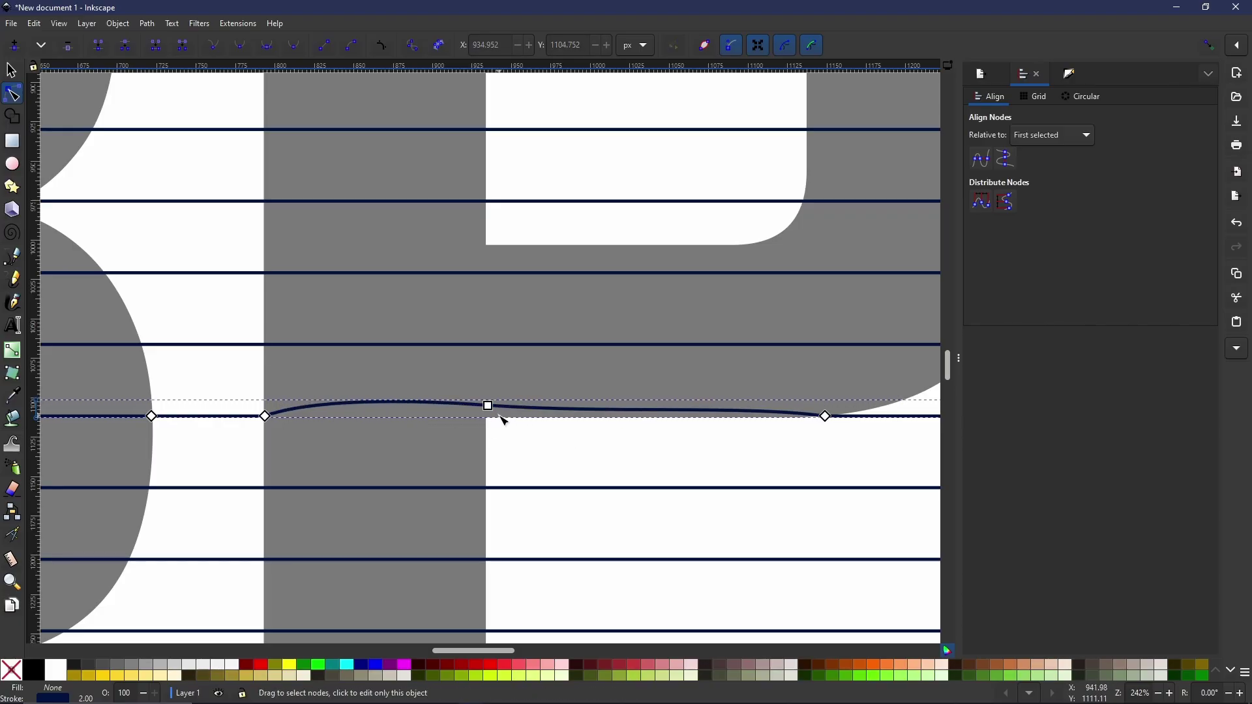
click(574, 457)
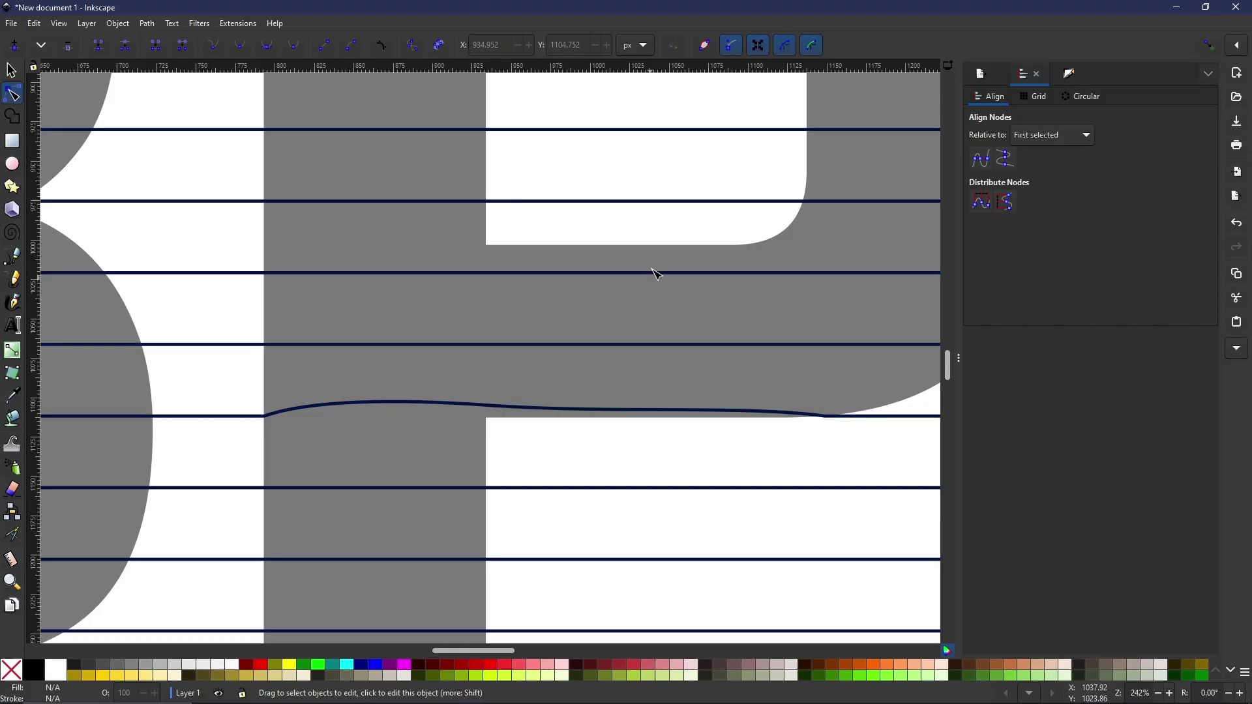
Step: Arch the next line upward over the P's stem
drag(378, 139, 538, 366)
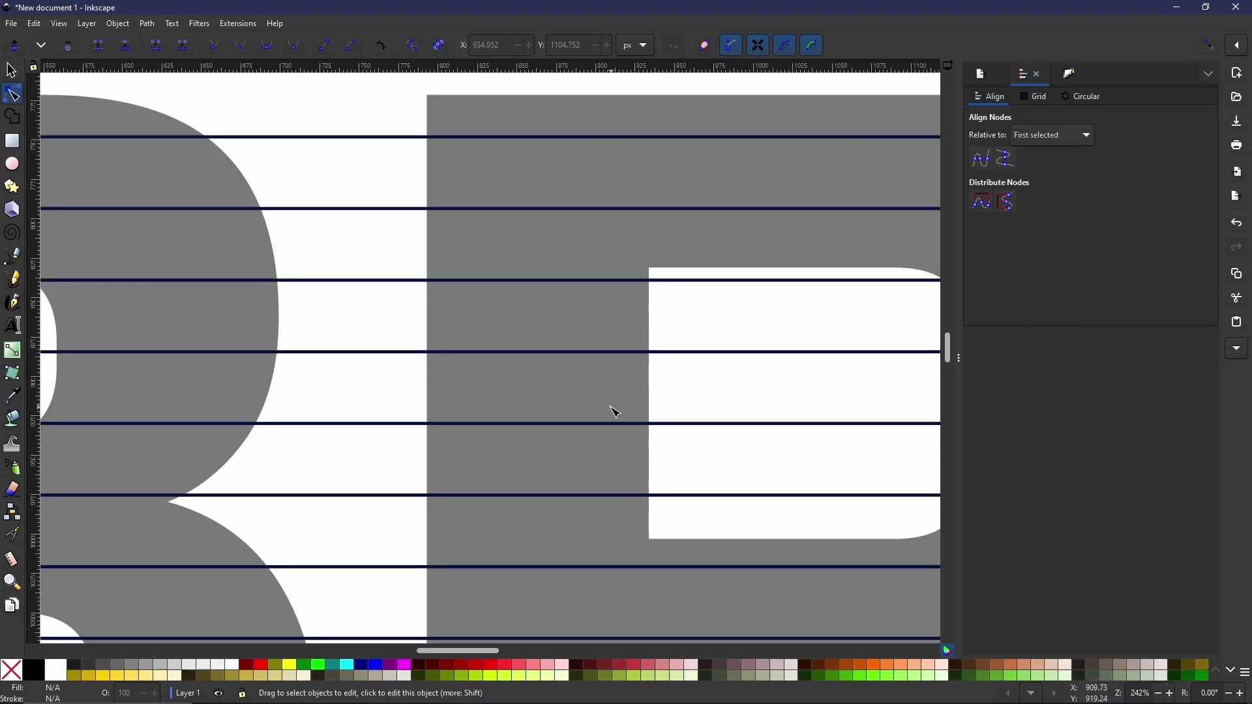
click(548, 425)
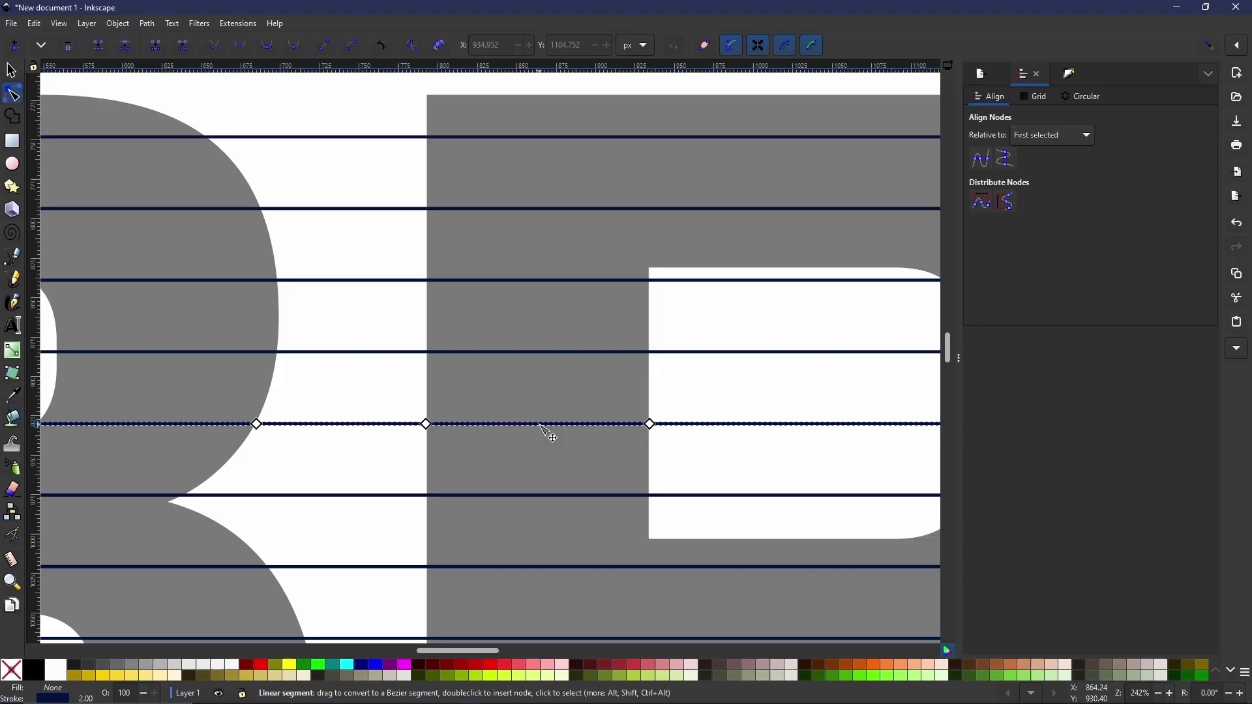
drag(541, 425, 540, 397)
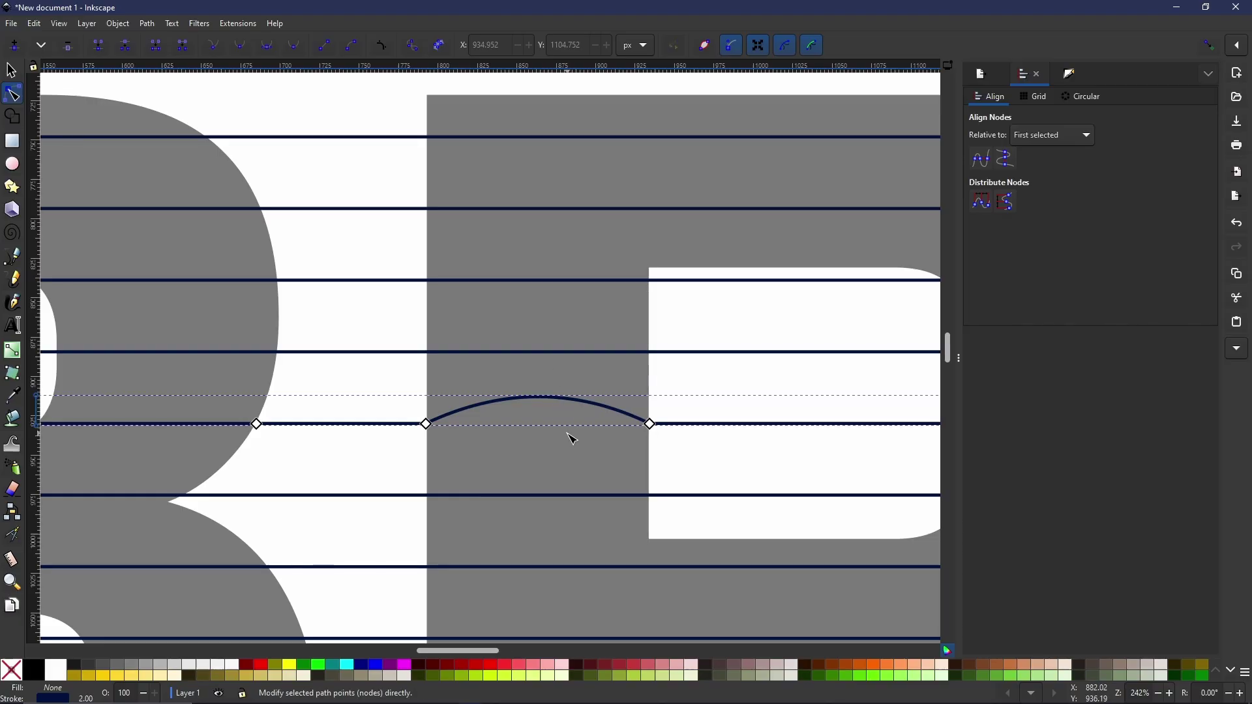
scroll(252, 439, left, 10)
scroll(251, 439, up, 3)
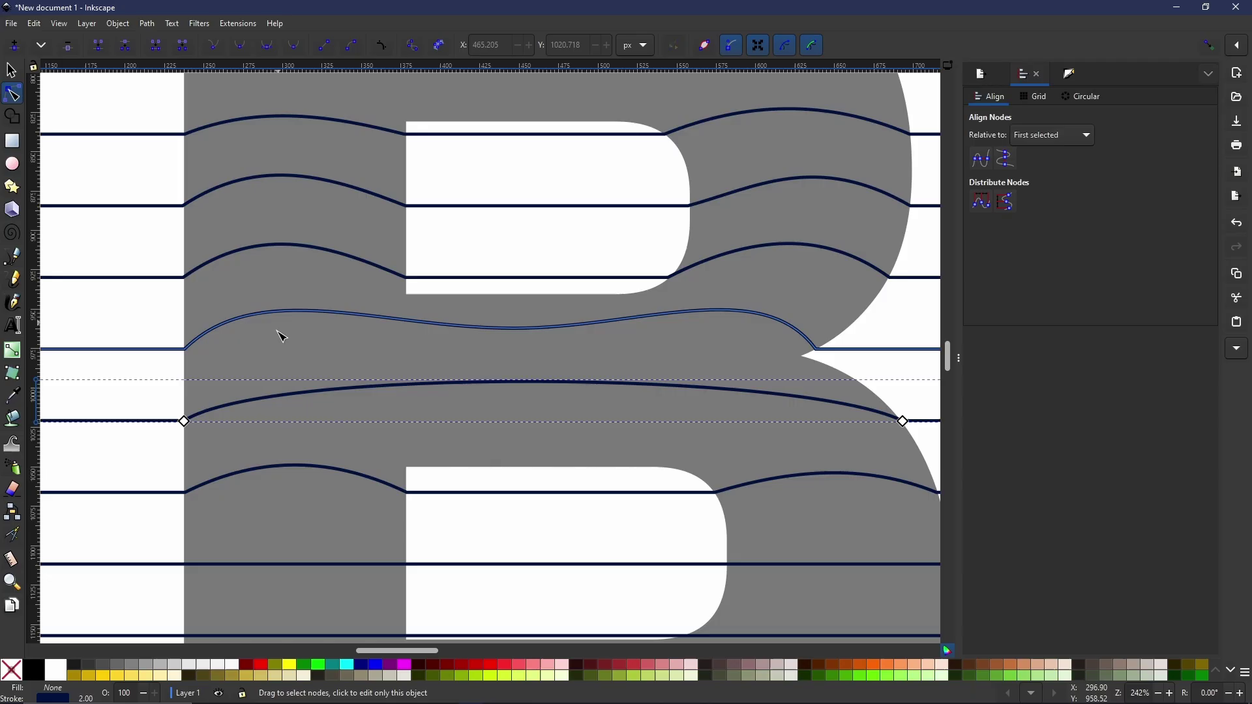
Step: Raise and reshape the wavy line through the B's middle on both sides
click(514, 329)
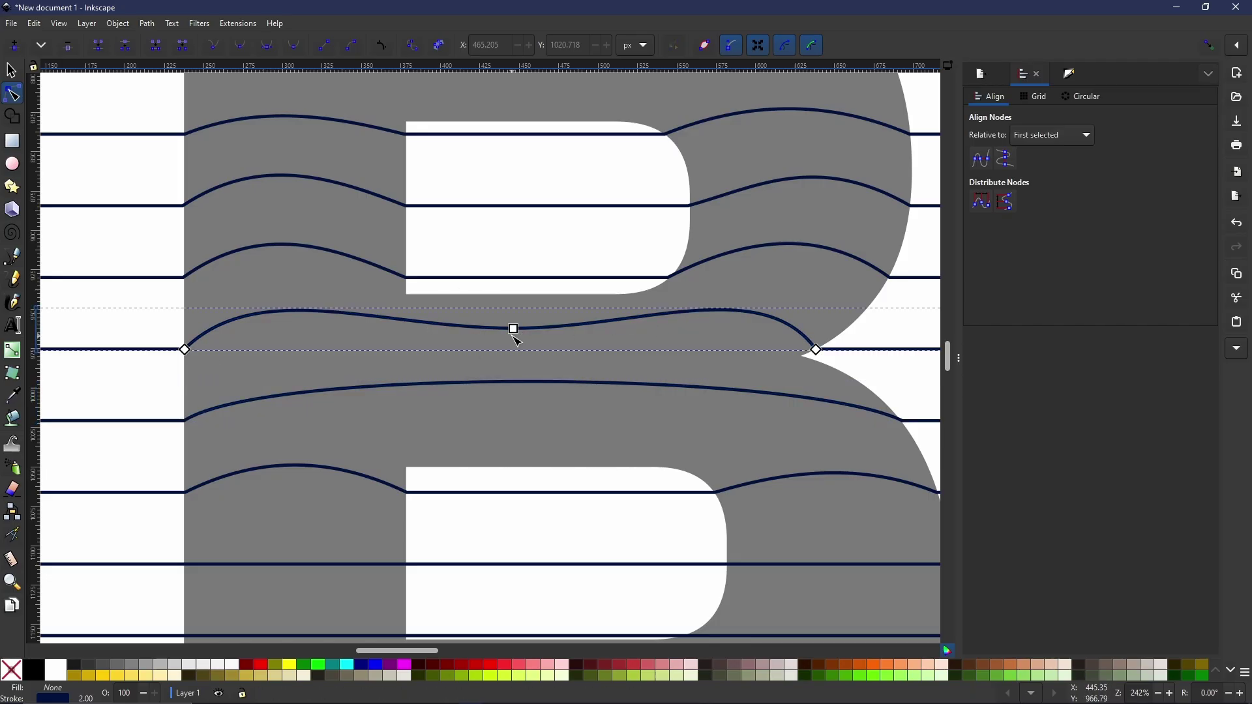
drag(515, 329, 512, 322)
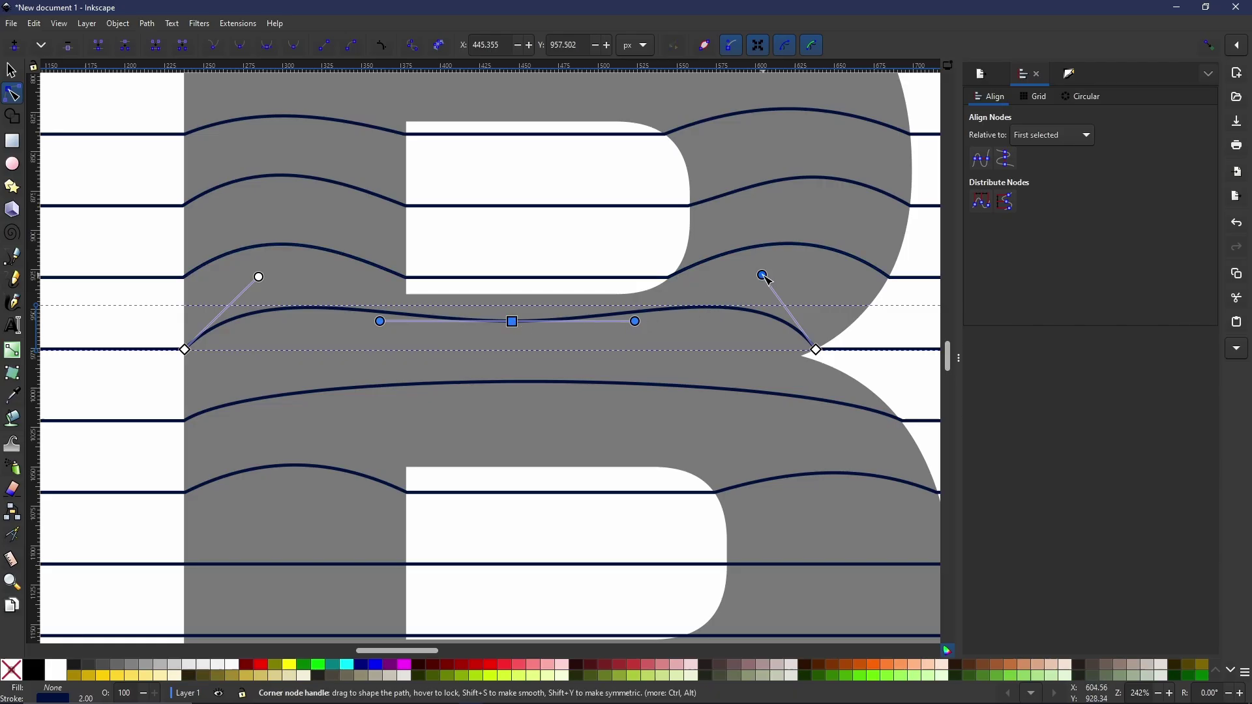
drag(762, 274, 768, 290)
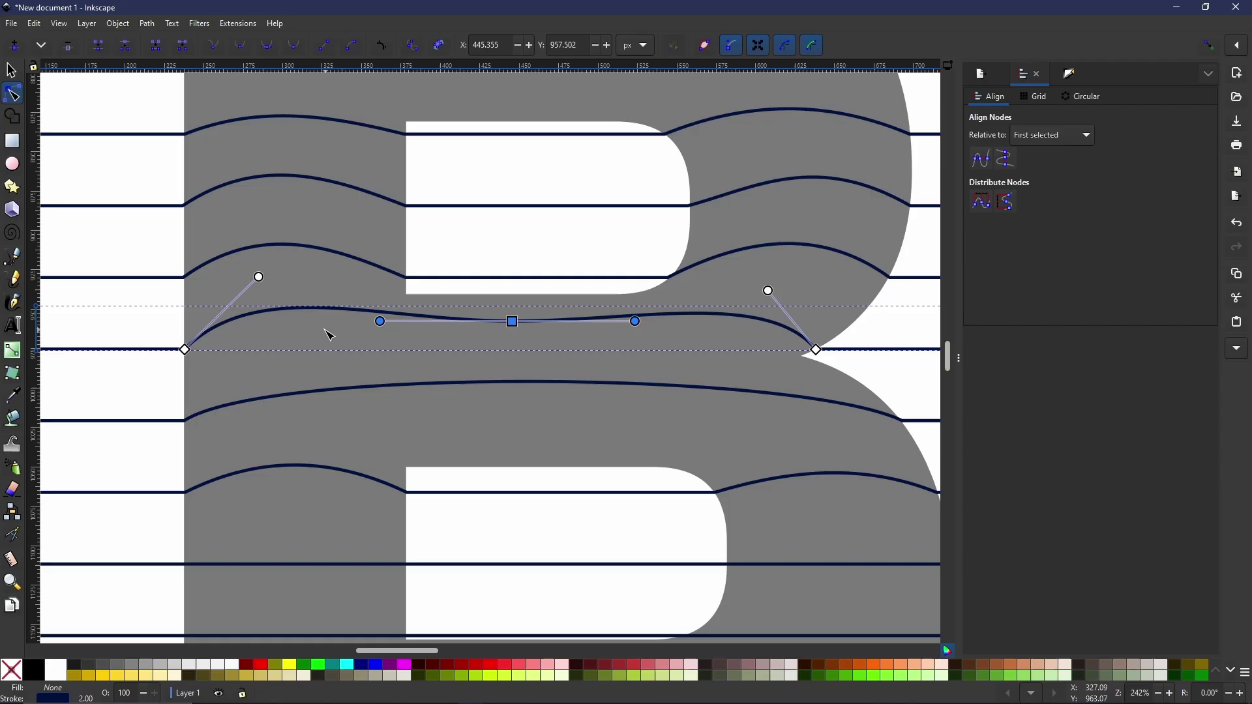
click(388, 346)
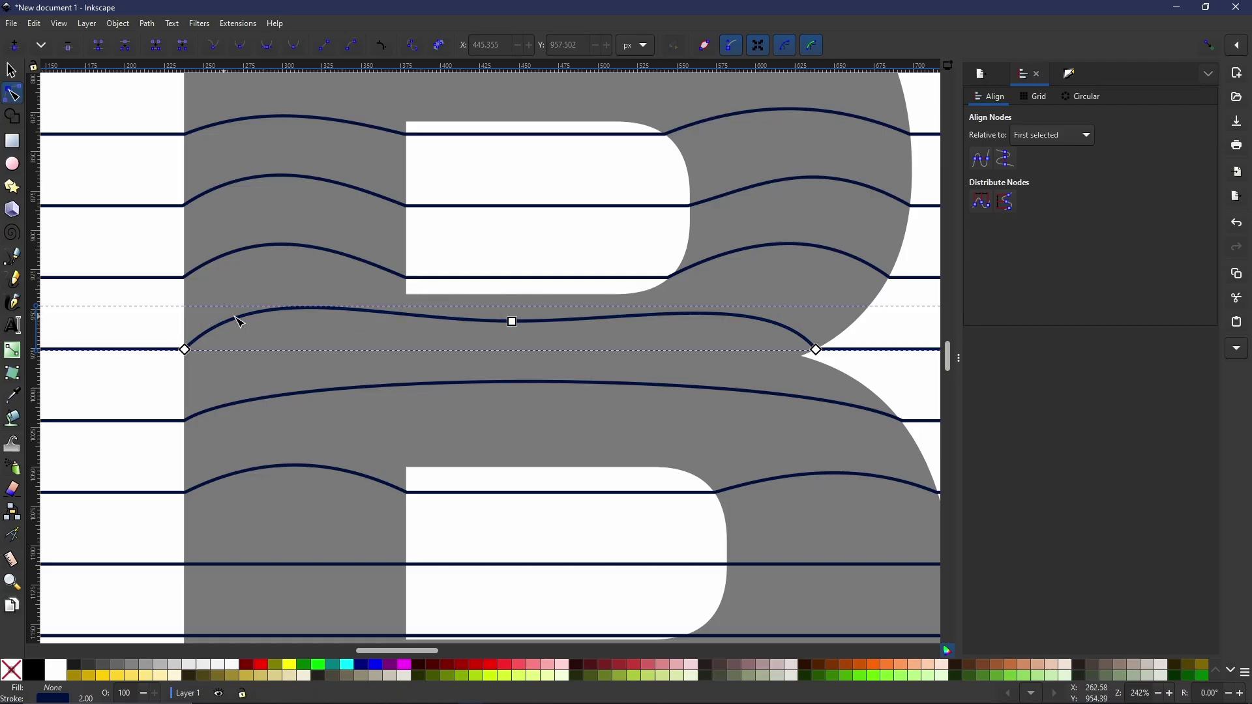
click(307, 318)
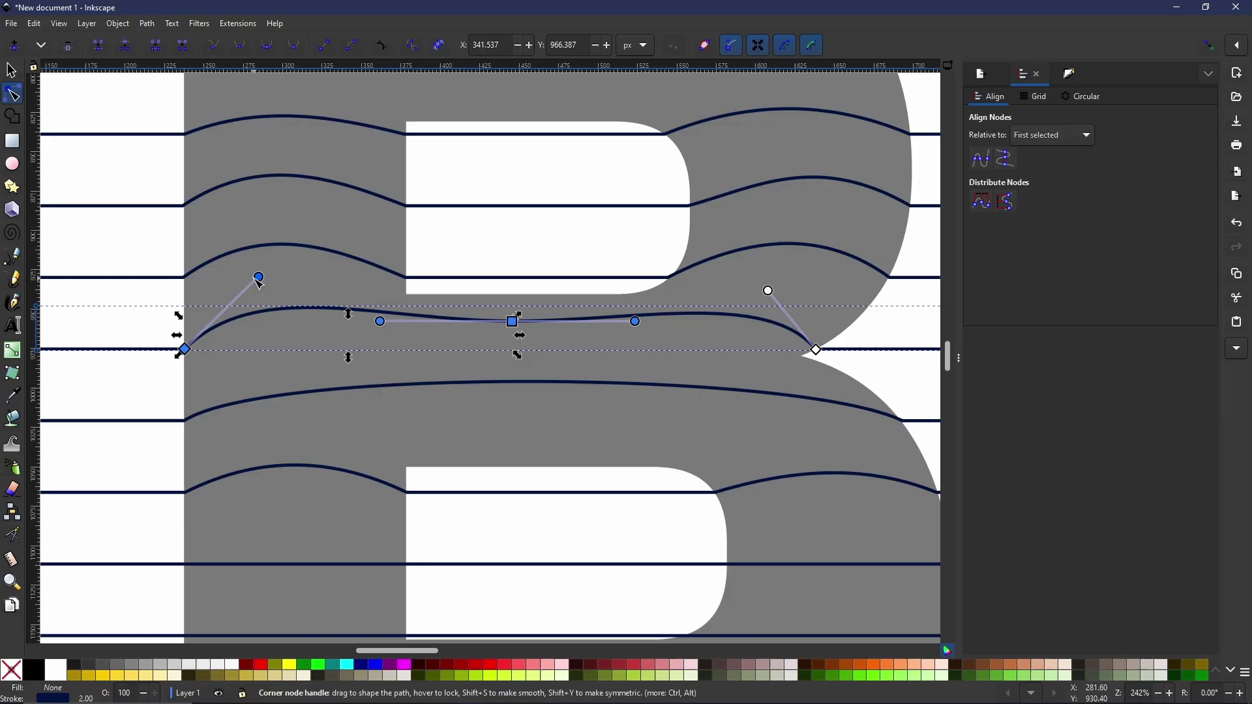
mouse_move(257, 280)
mouse_down()
mouse_move(243, 290)
mouse_move(255, 288)
mouse_up()
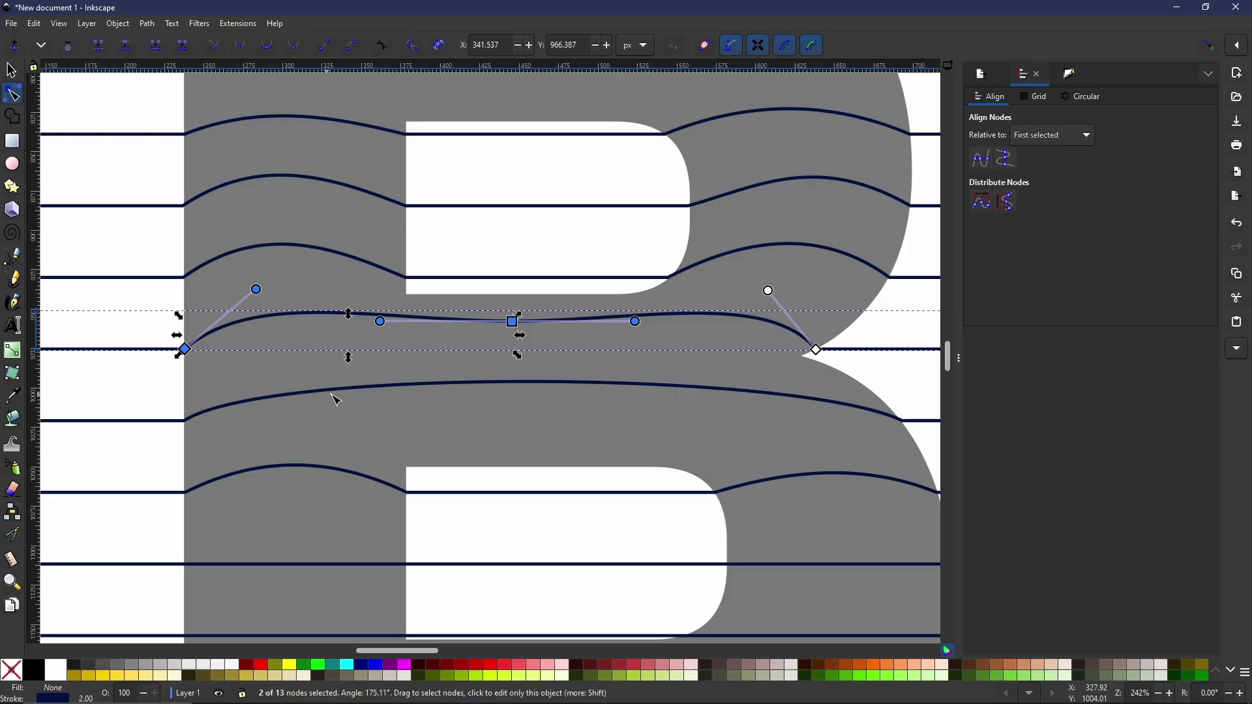
Step: Pull the lower line's end handles into a wide, rounded arch across the B
click(909, 421)
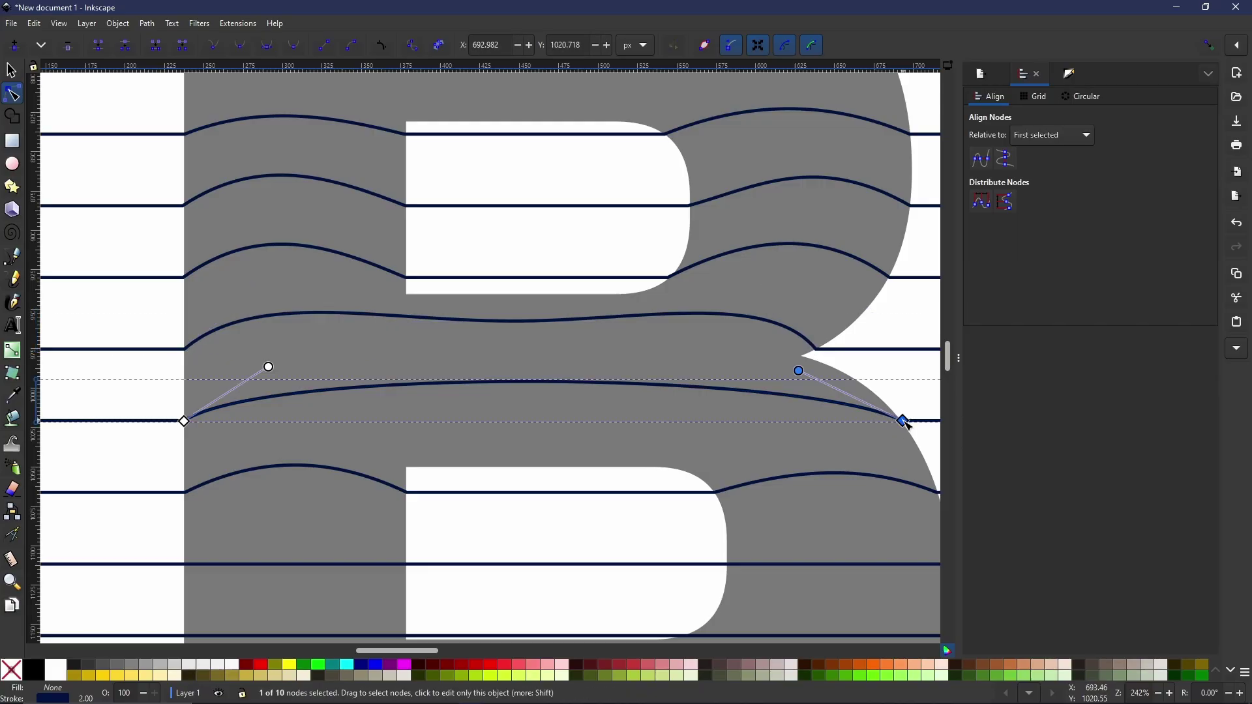
mouse_move(807, 382)
mouse_down()
mouse_move(833, 371)
mouse_move(844, 385)
mouse_move(735, 305)
mouse_move(847, 383)
mouse_move(827, 373)
mouse_up()
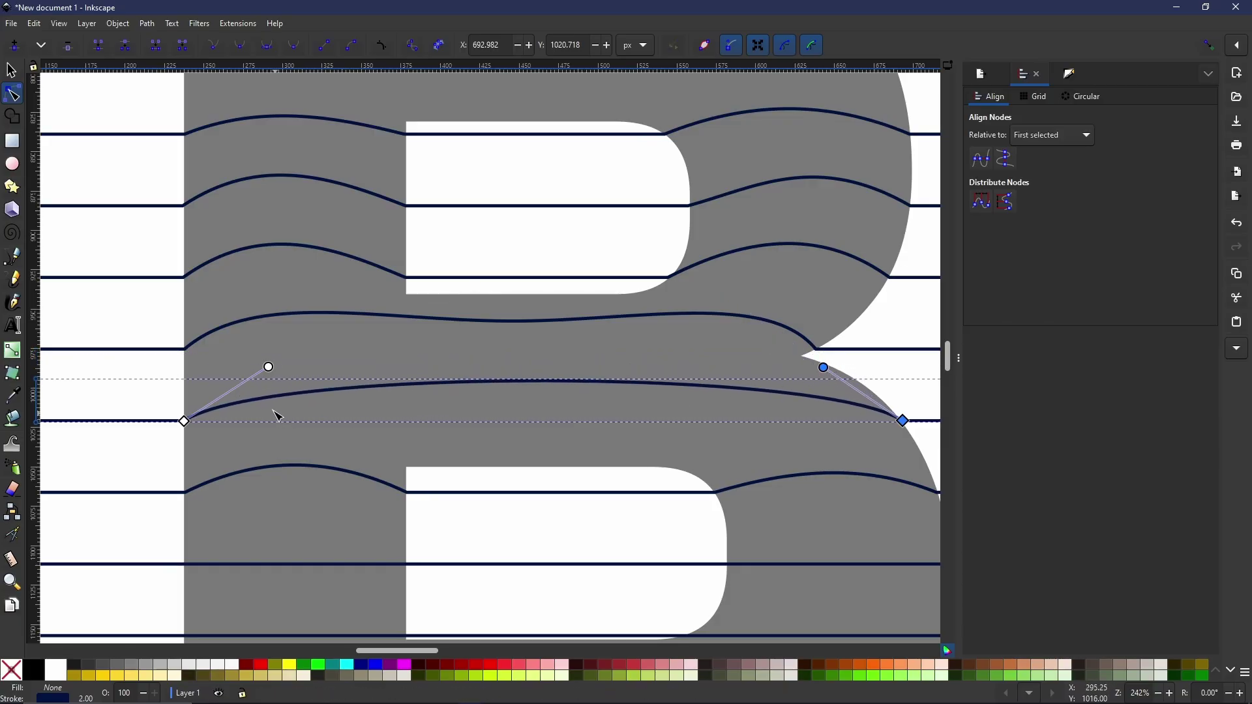
click(268, 374)
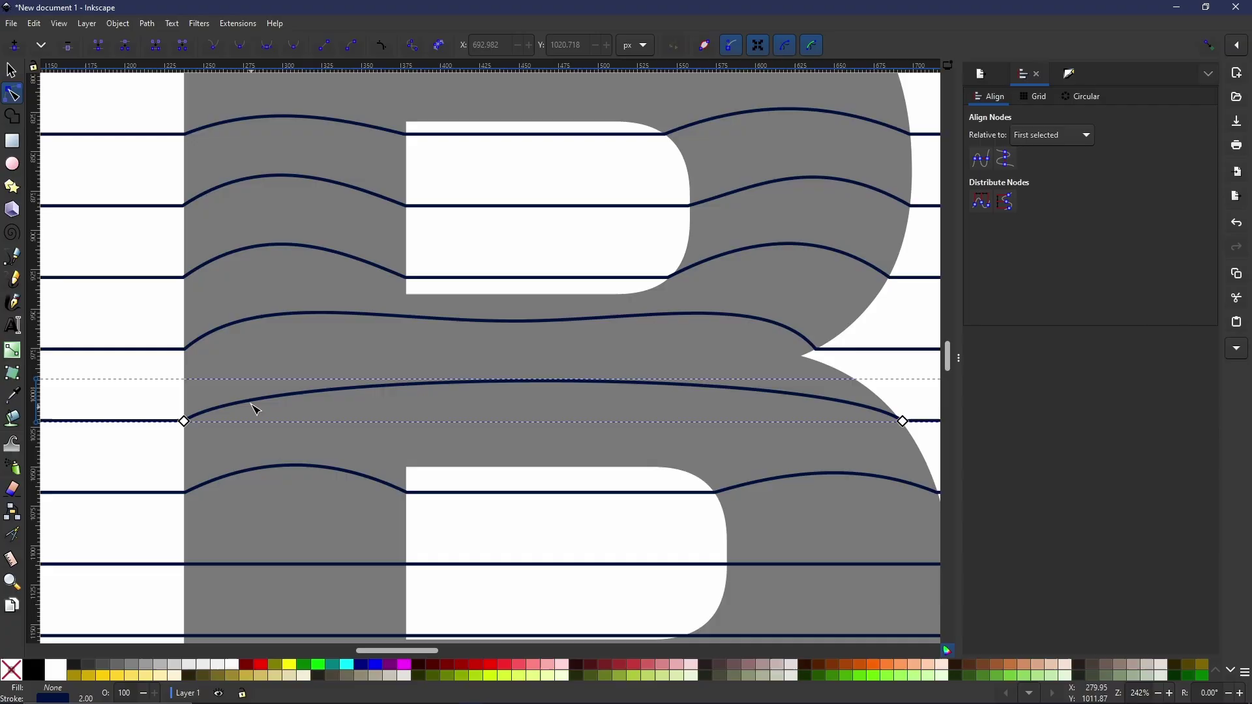
click(247, 393)
drag(268, 367, 230, 374)
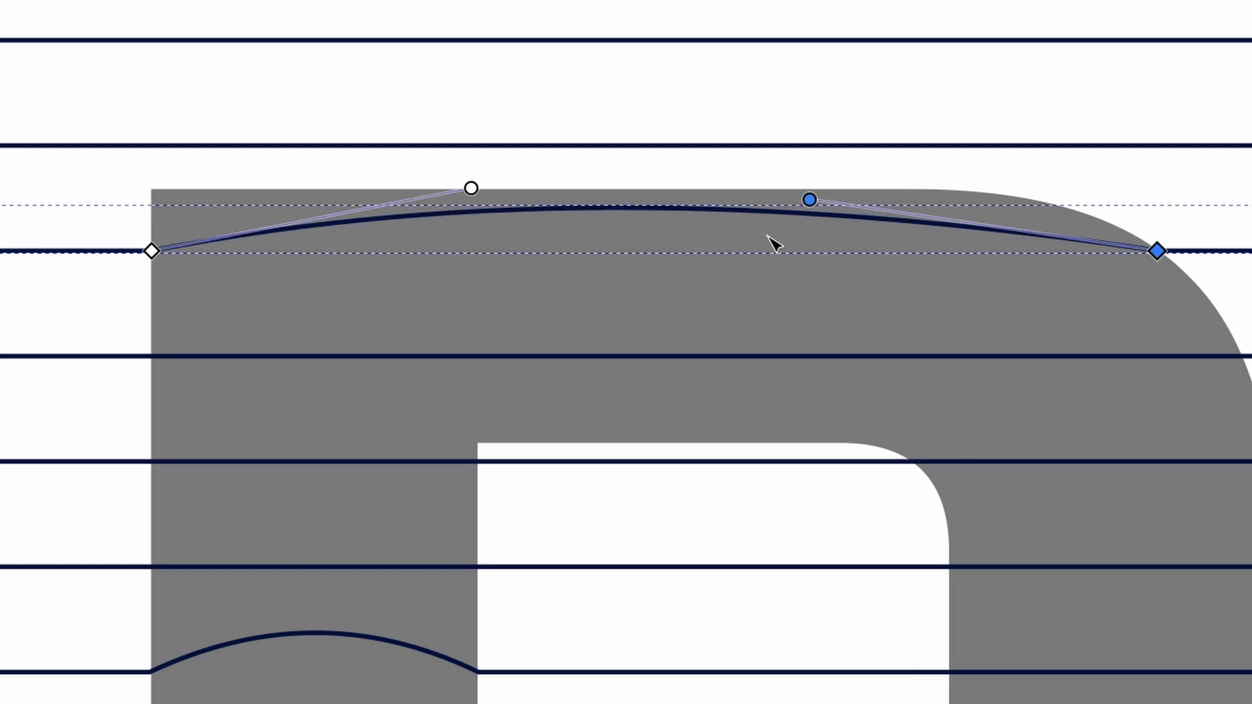
Step: Flatten the arch along the B's top and bend two lower lines up into curves
drag(811, 202, 1047, 186)
drag(472, 190, 196, 190)
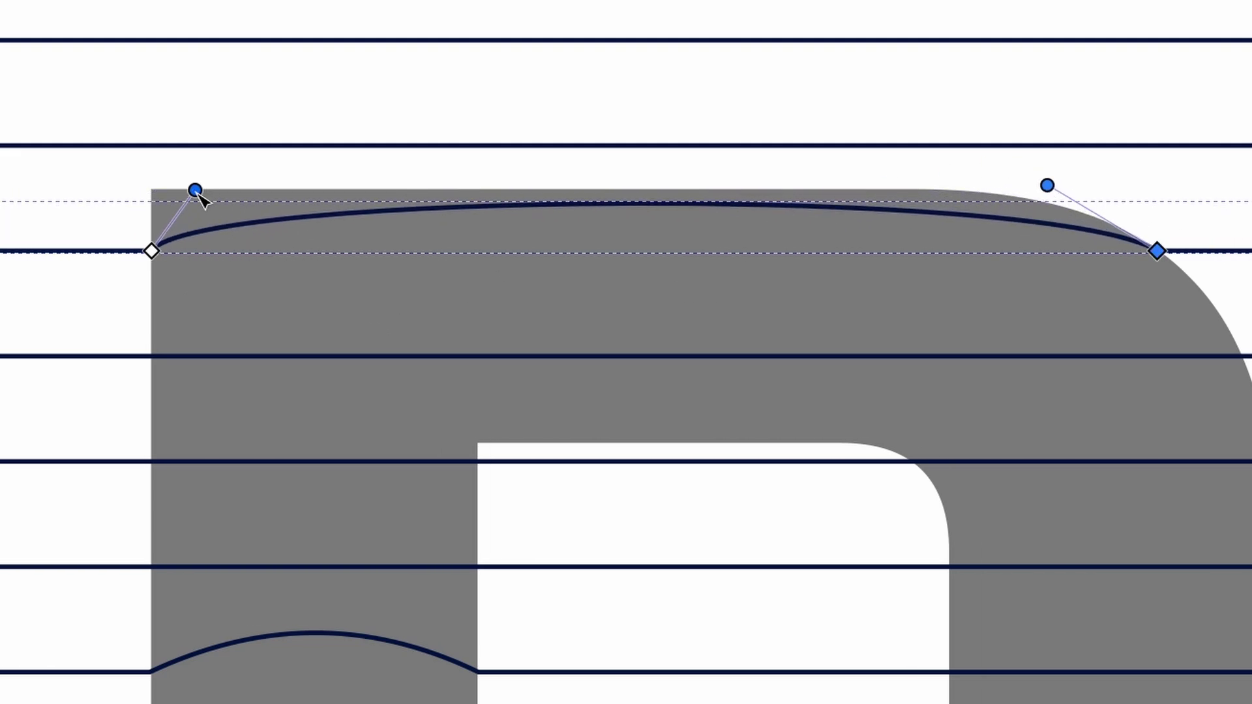
click(671, 357)
drag(671, 358, 277, 281)
click(328, 464)
drag(1126, 473, 1119, 424)
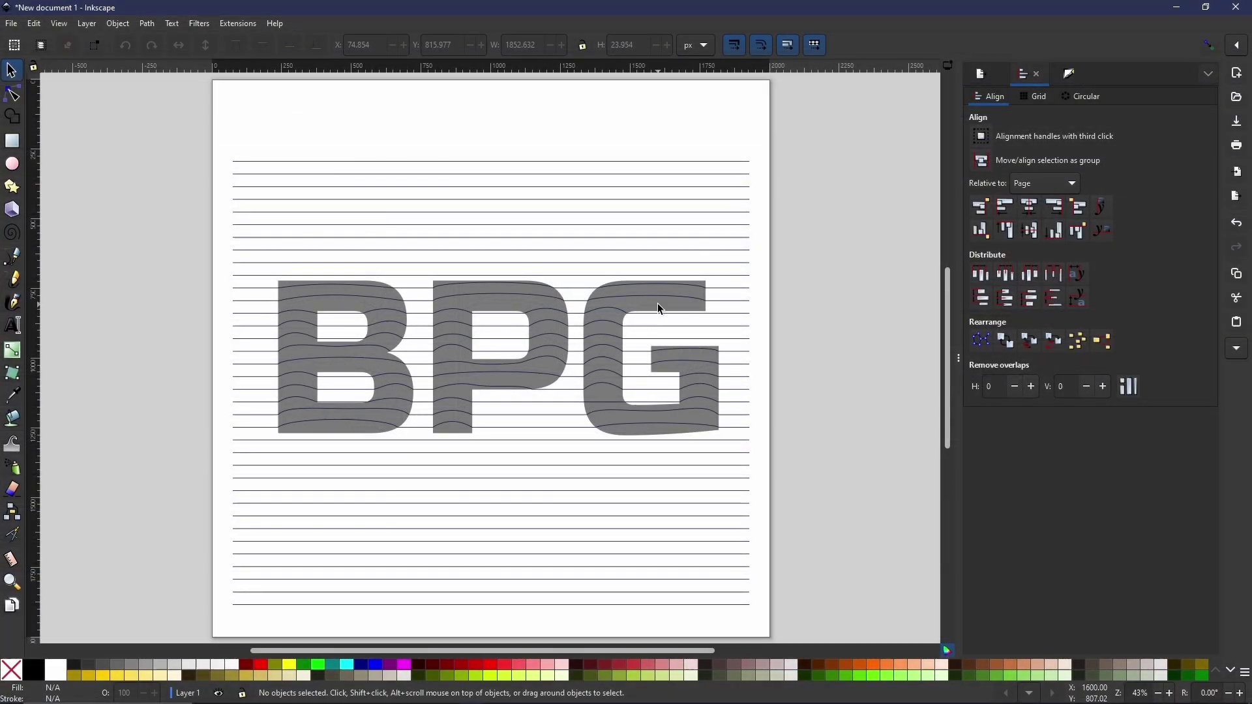
Step: Unlock the objects beneath the G and select the BPG text
right_click(657, 307)
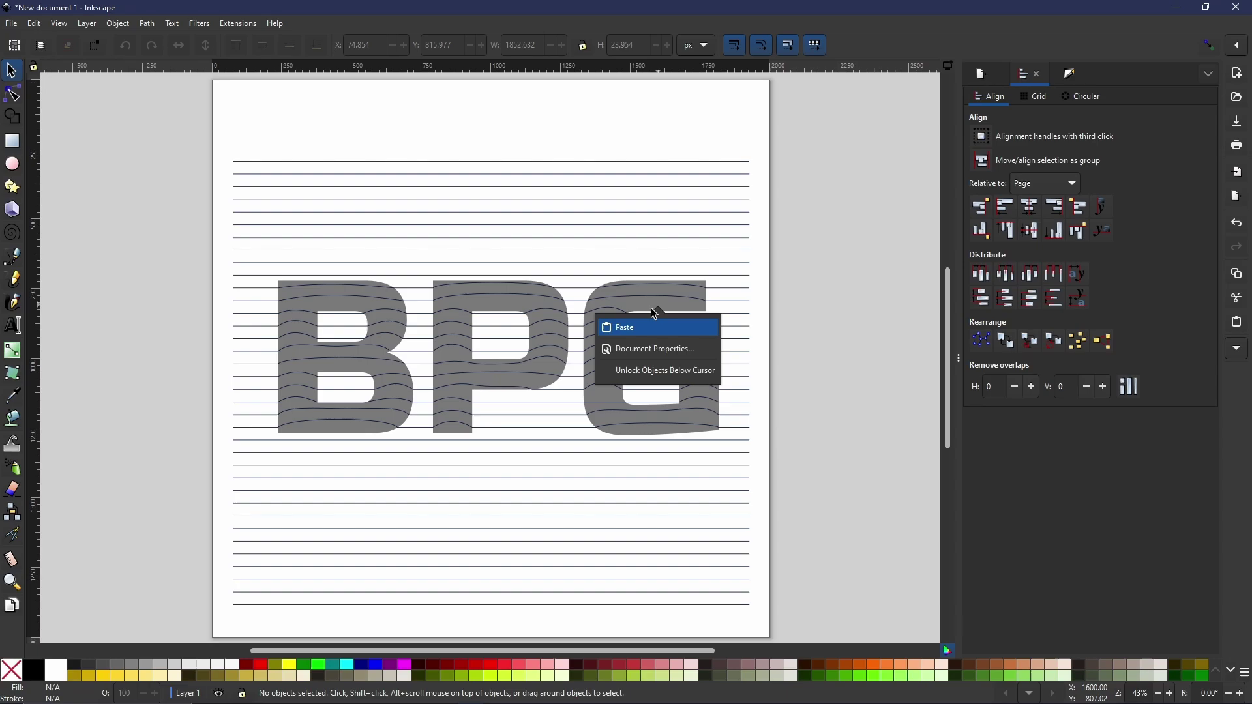
click(674, 369)
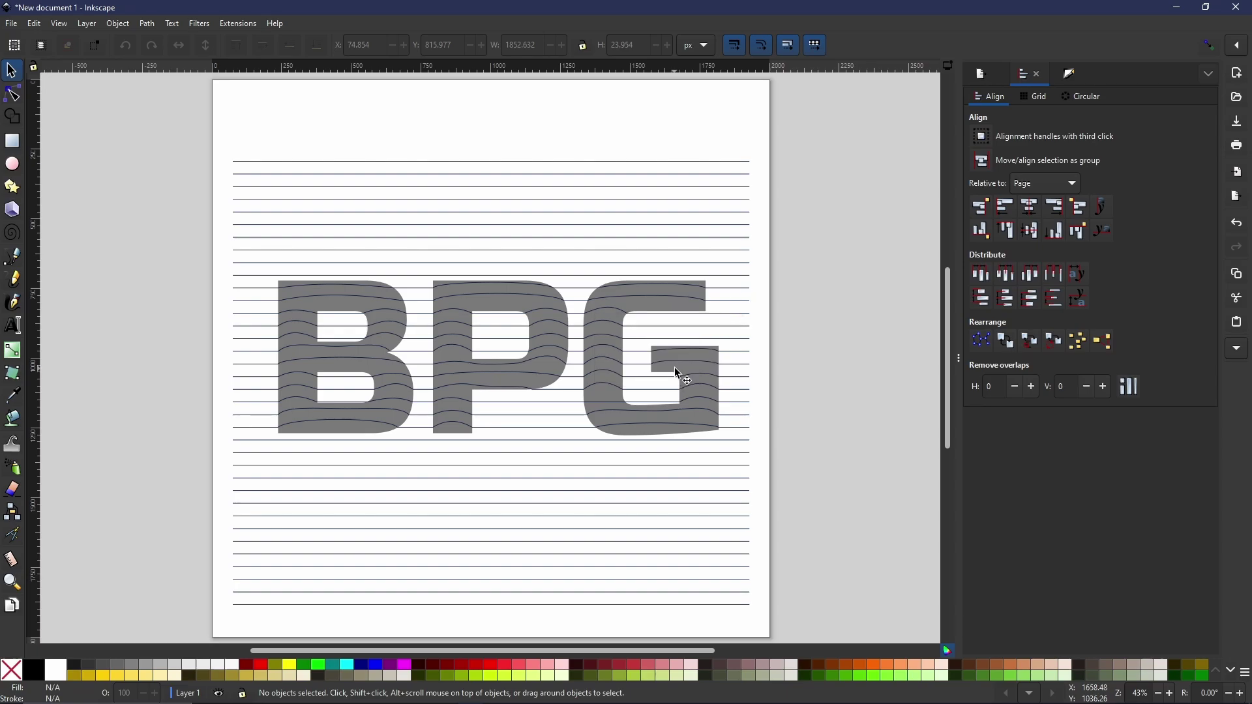
click(654, 311)
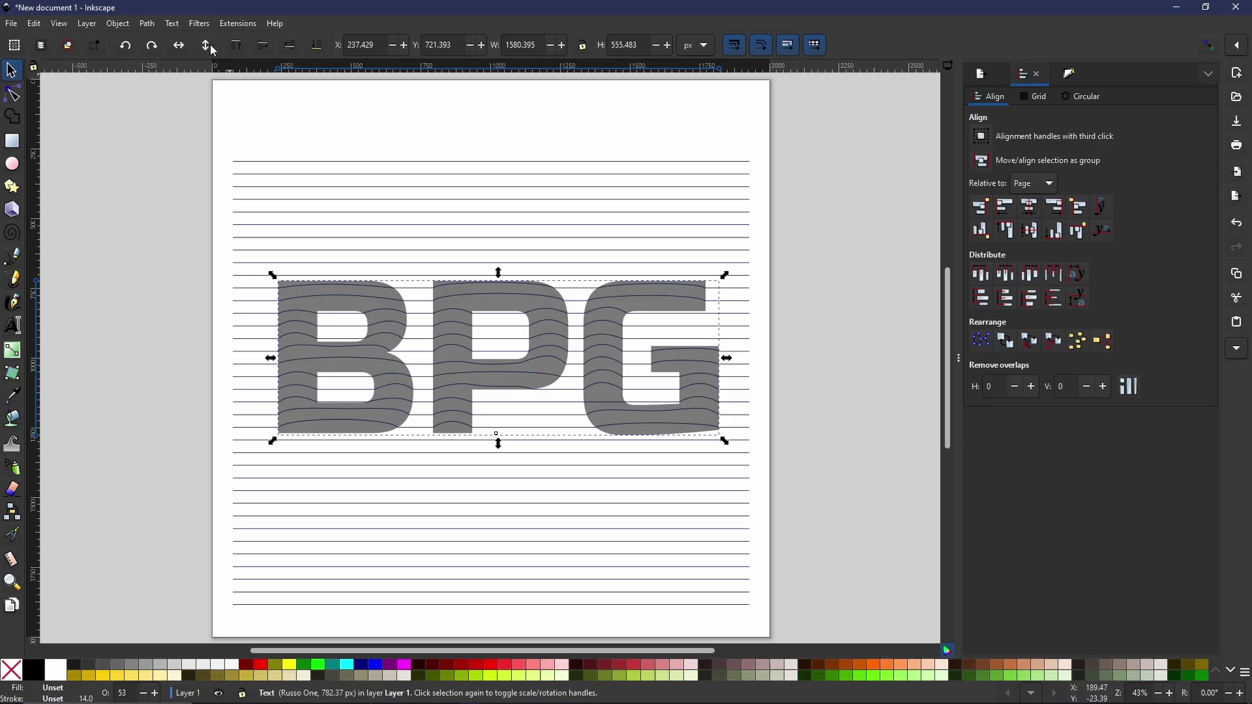
Step: Open the Shadows and Glows > Drop Shadow filter with live preview on
click(198, 24)
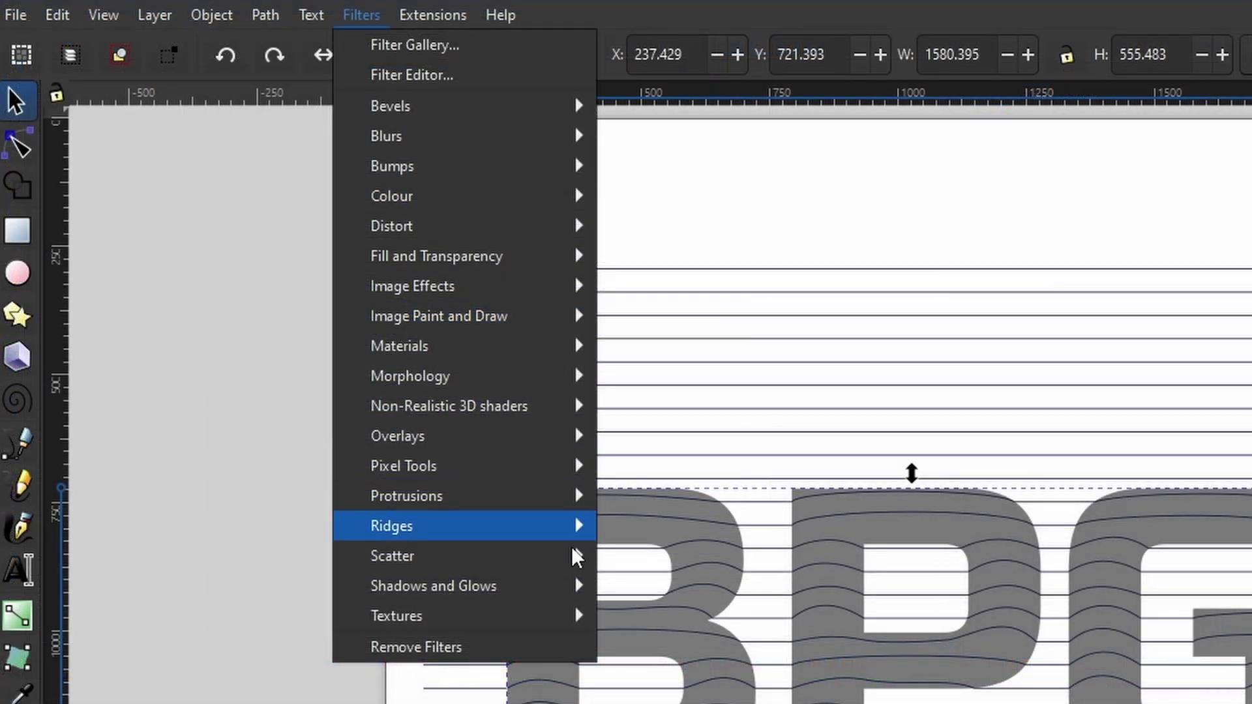
mouse_move(298, 333)
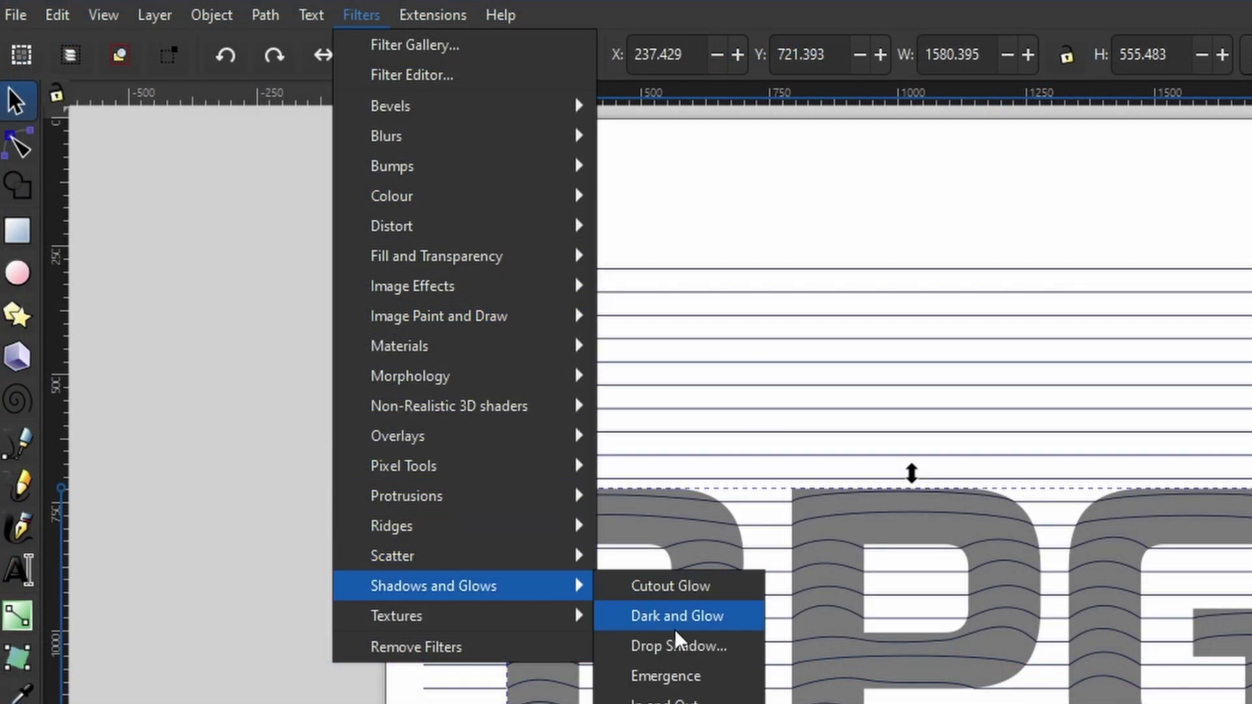
click(675, 648)
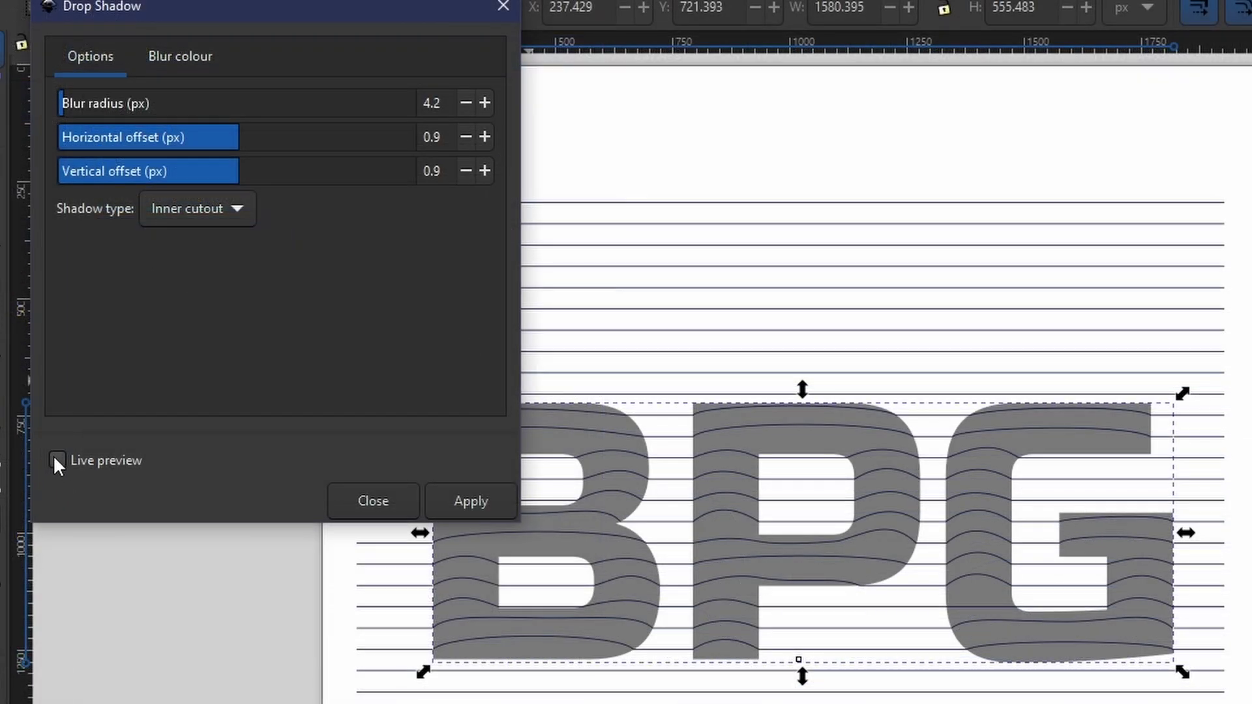
click(58, 462)
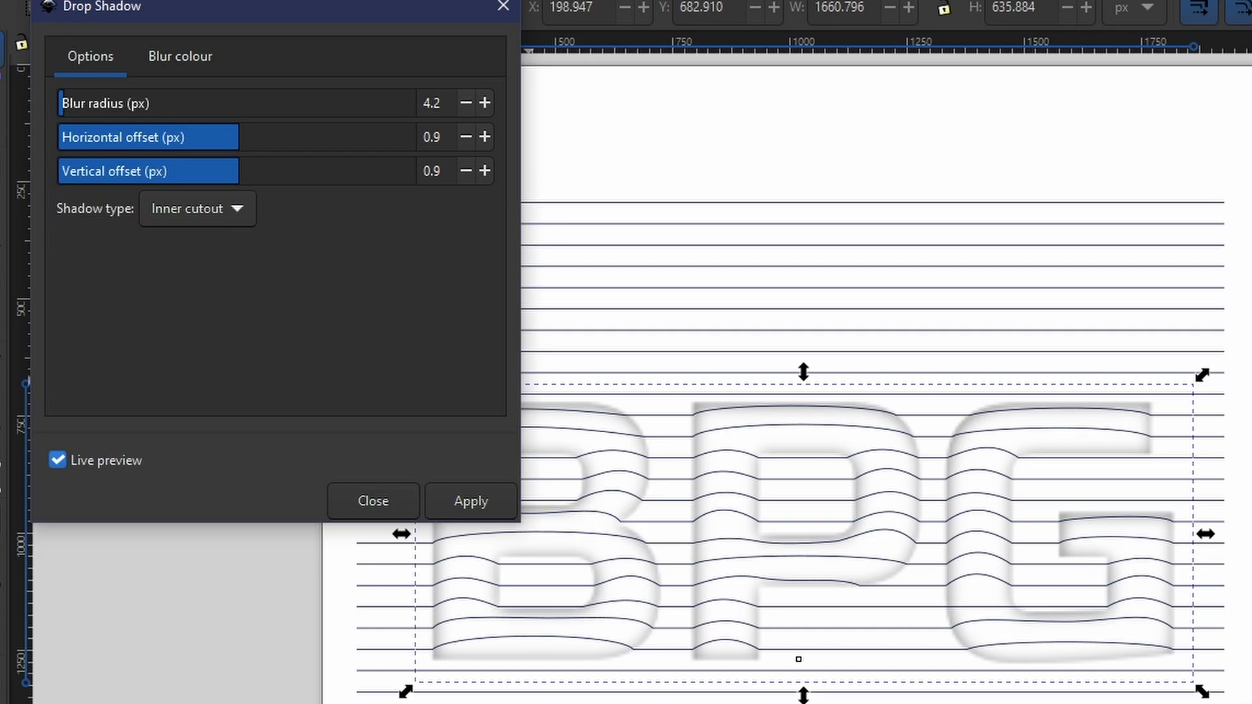
Step: Set blur radius 3.0 and 0.5 px offsets, then apply the inner-cutout drop shadow
click(463, 106)
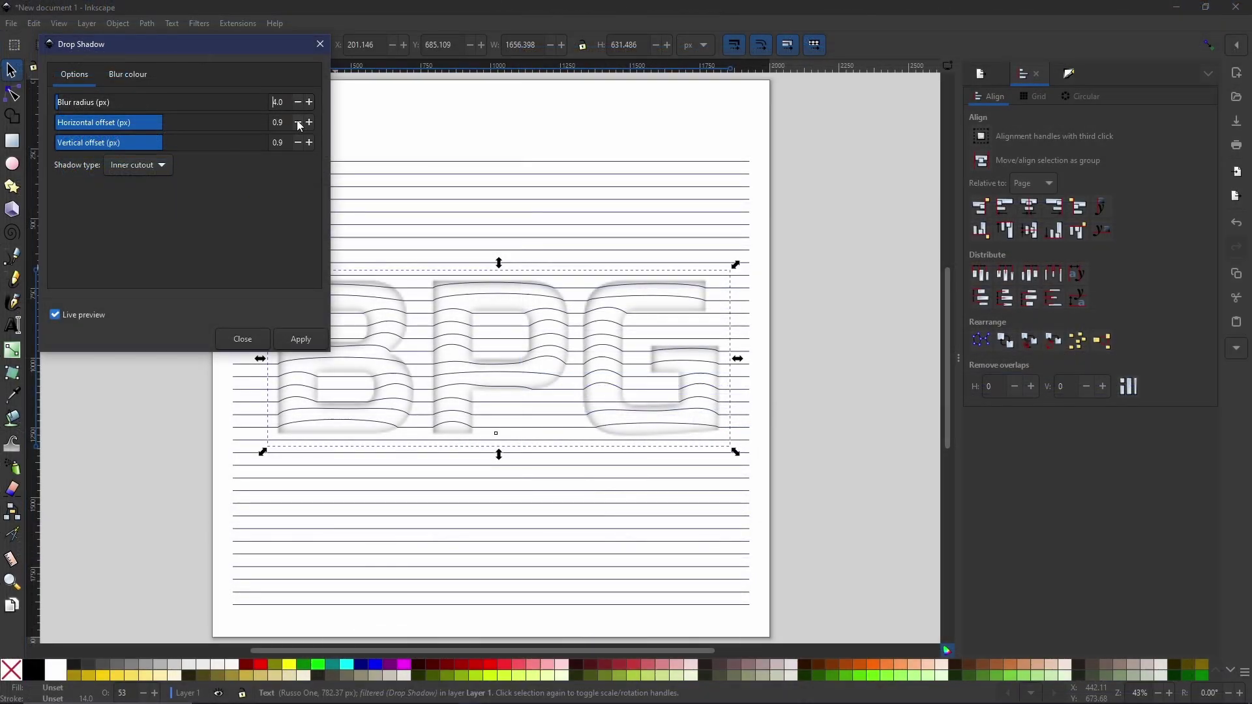
click(298, 123)
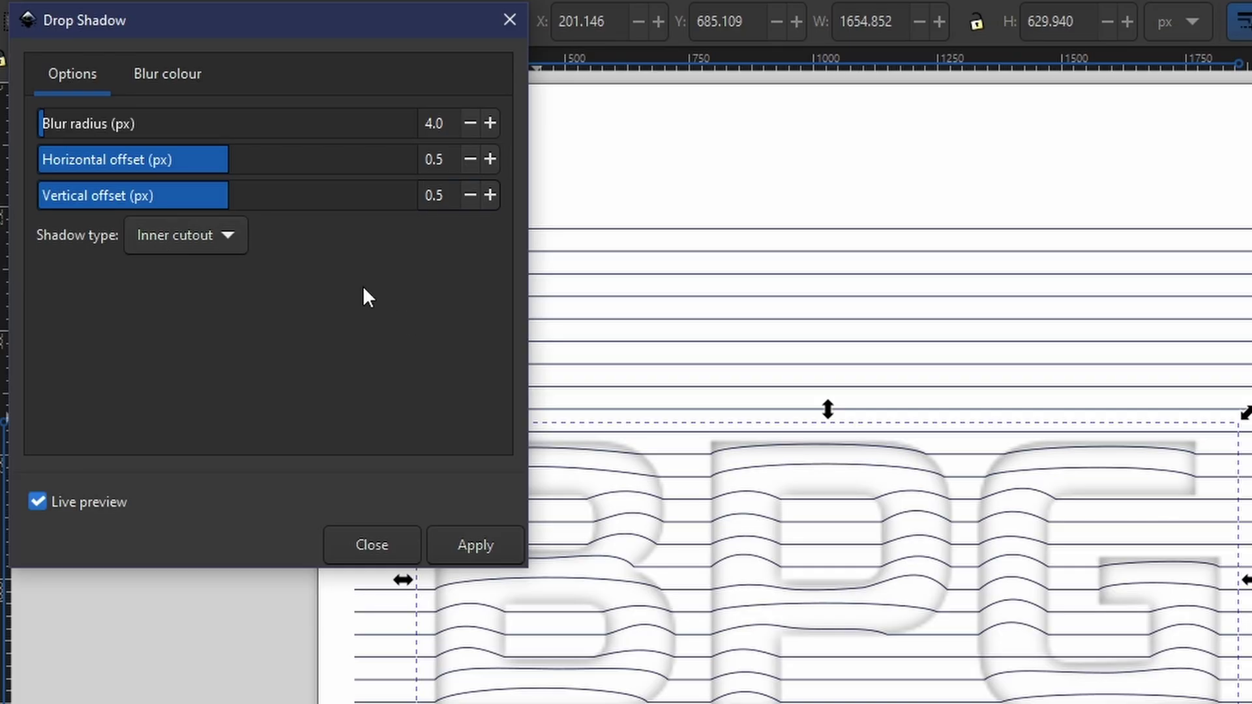
click(471, 124)
click(470, 124)
click(471, 124)
click(471, 124)
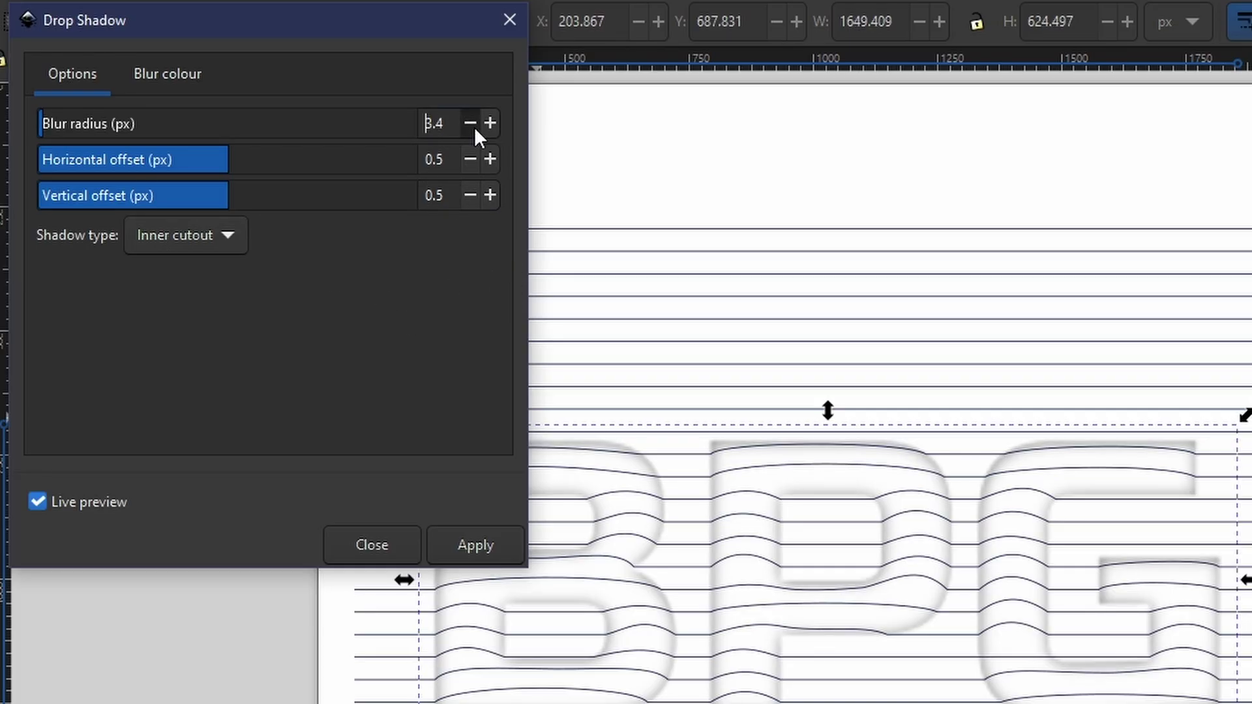
click(475, 127)
click(480, 131)
click(482, 133)
click(483, 133)
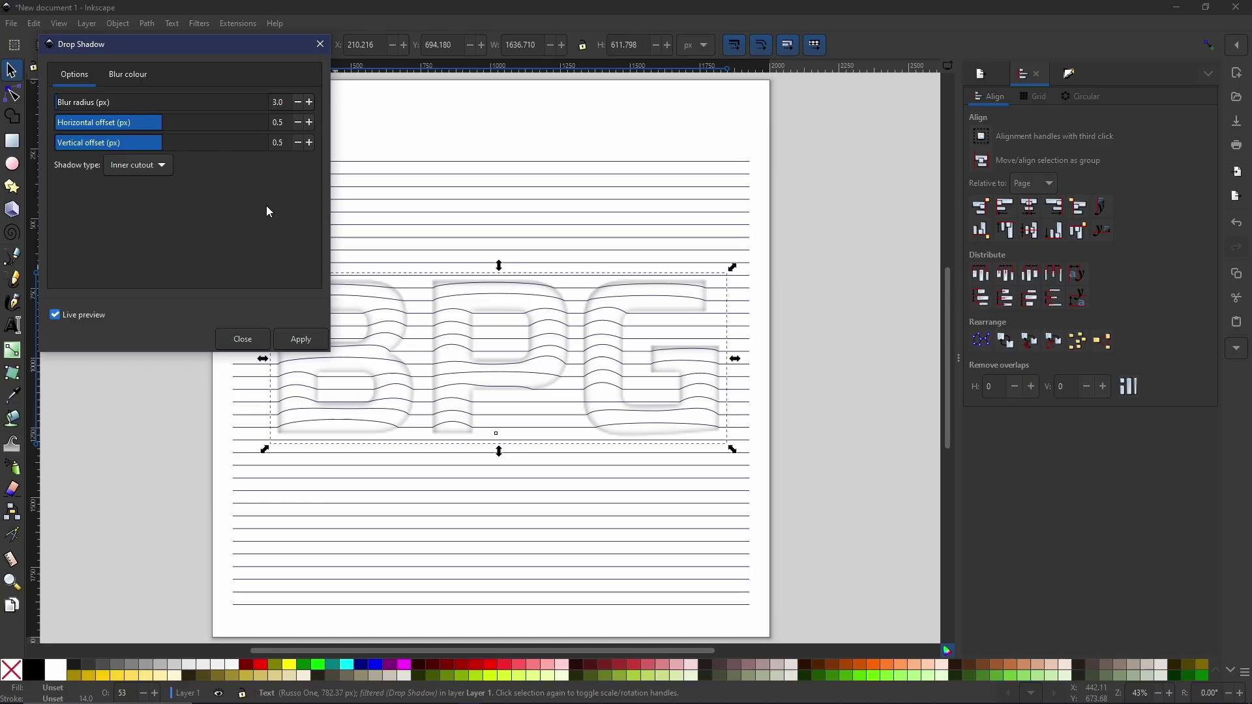
click(317, 342)
click(247, 336)
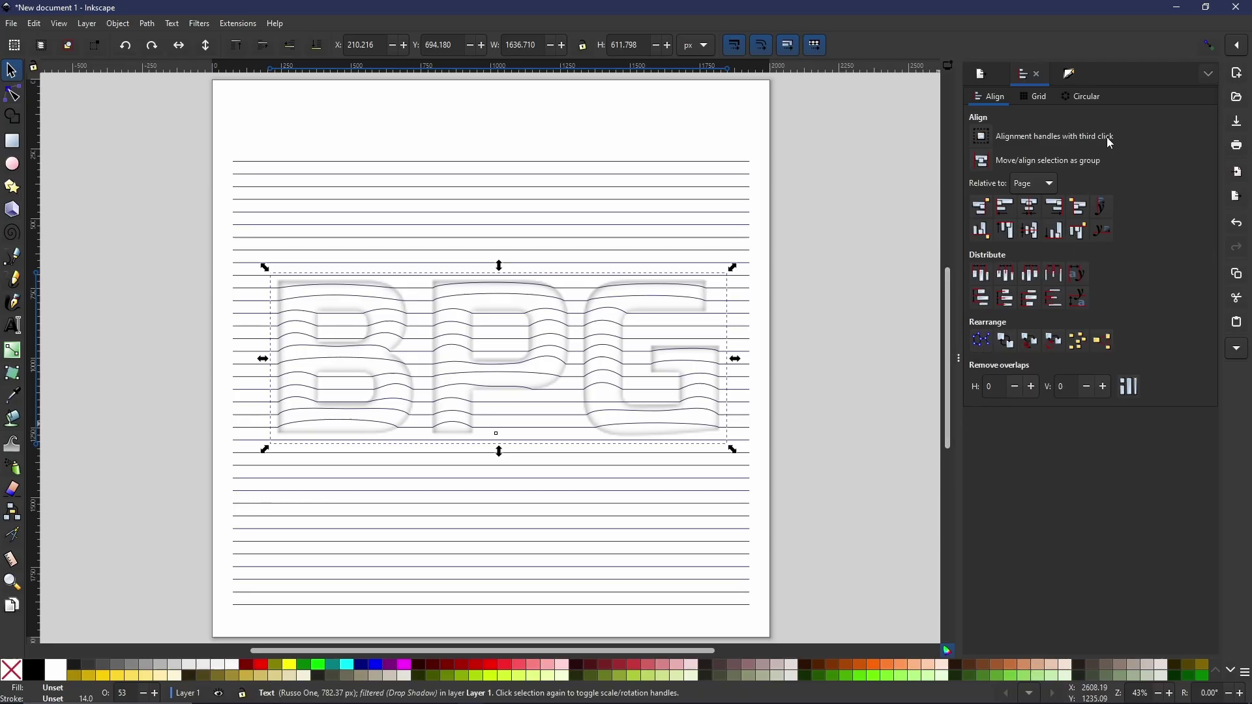
Step: Lower the BPG text's opacity to 18.3% in Fill and Stroke, then deselect it
click(1074, 78)
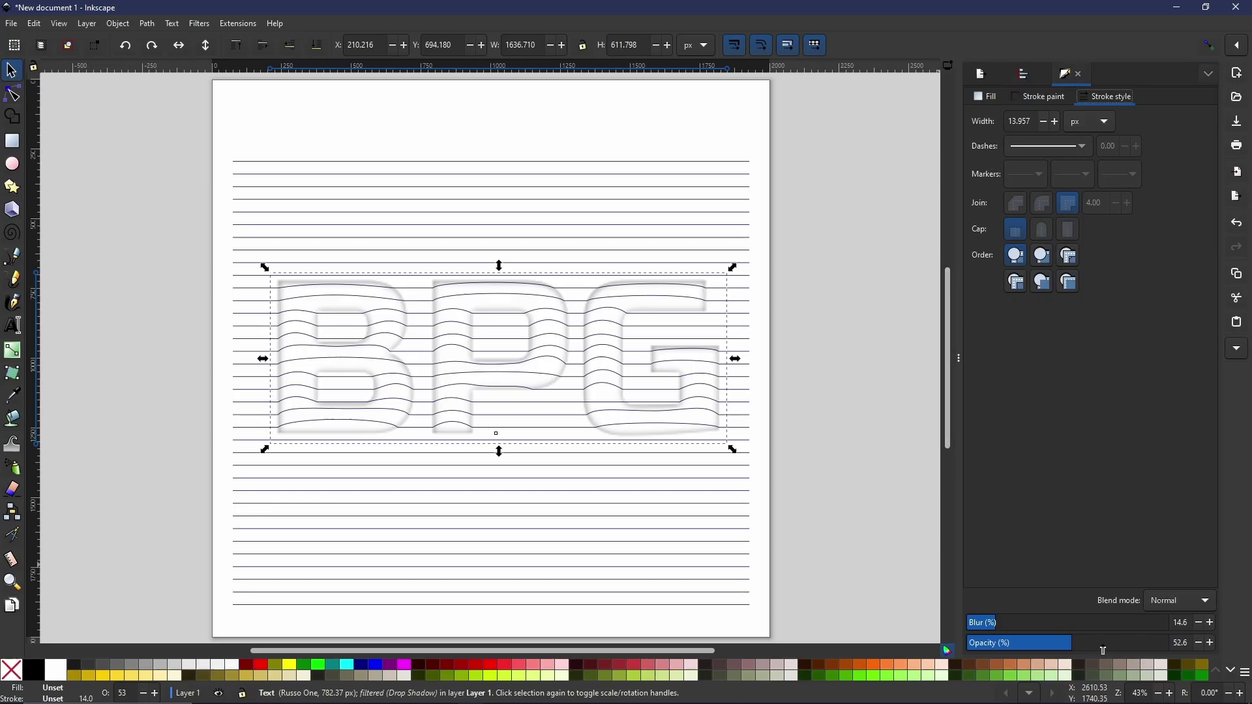
drag(1122, 644, 1186, 646)
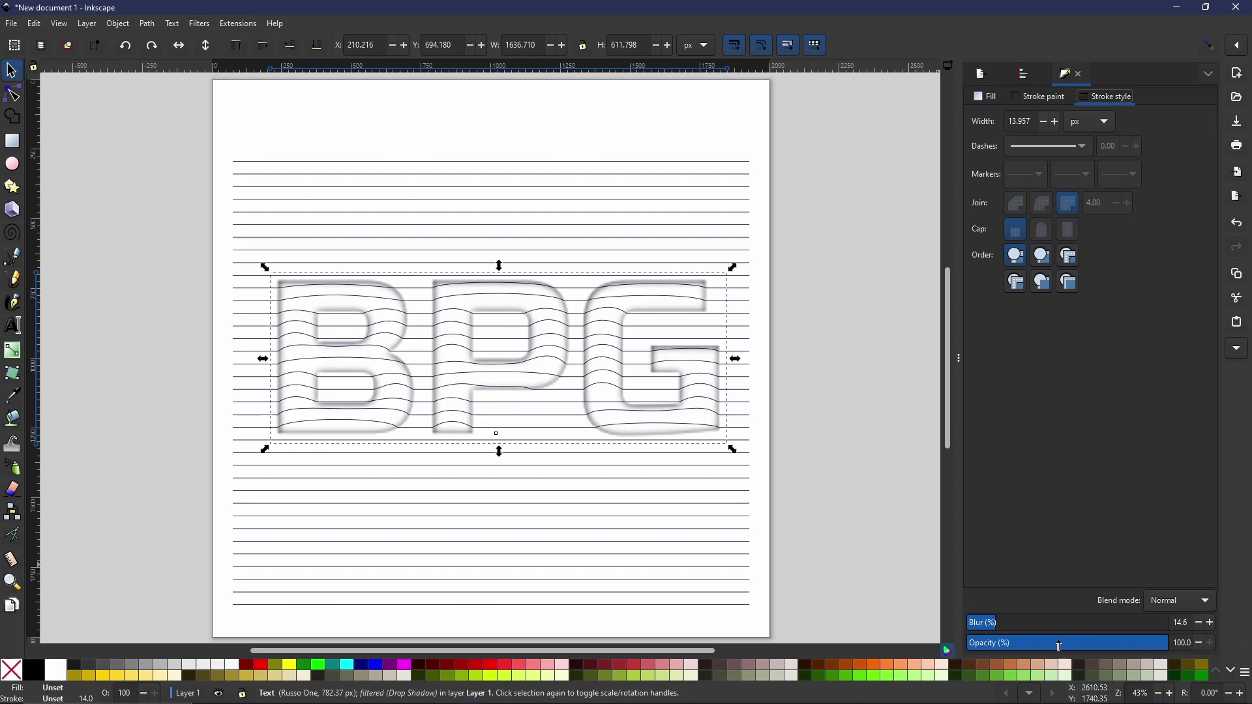
drag(1024, 644, 1000, 651)
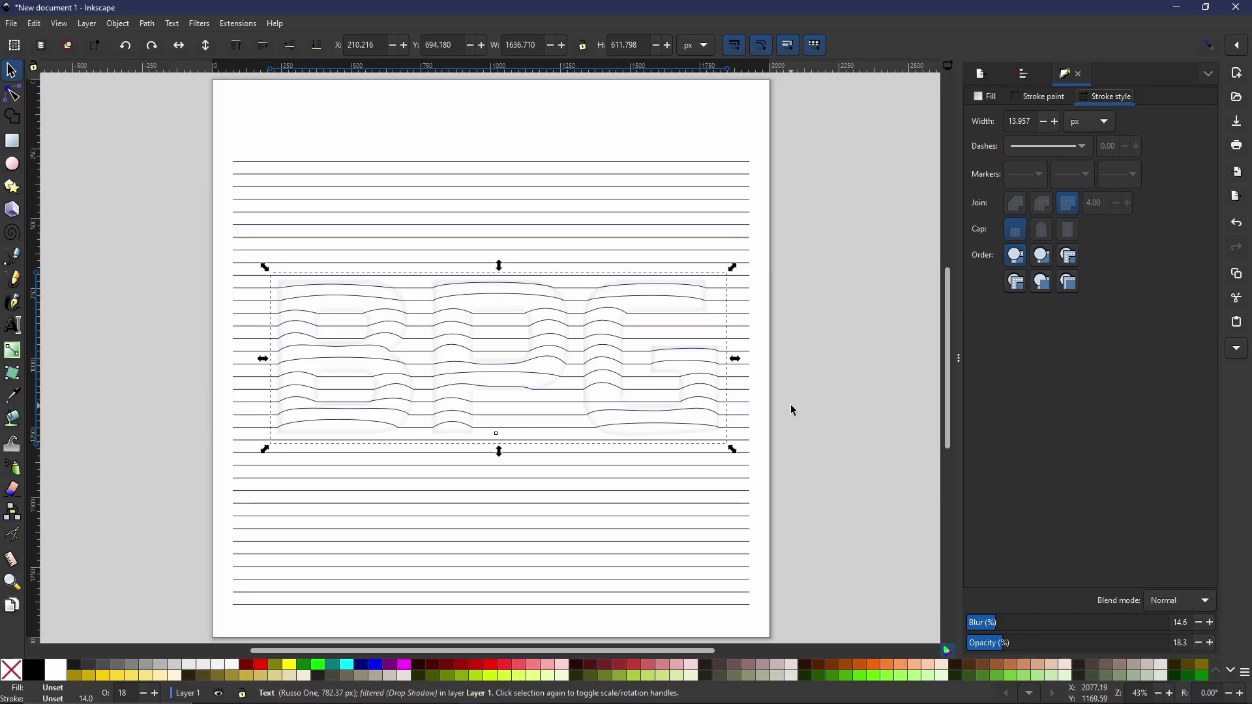
click(759, 378)
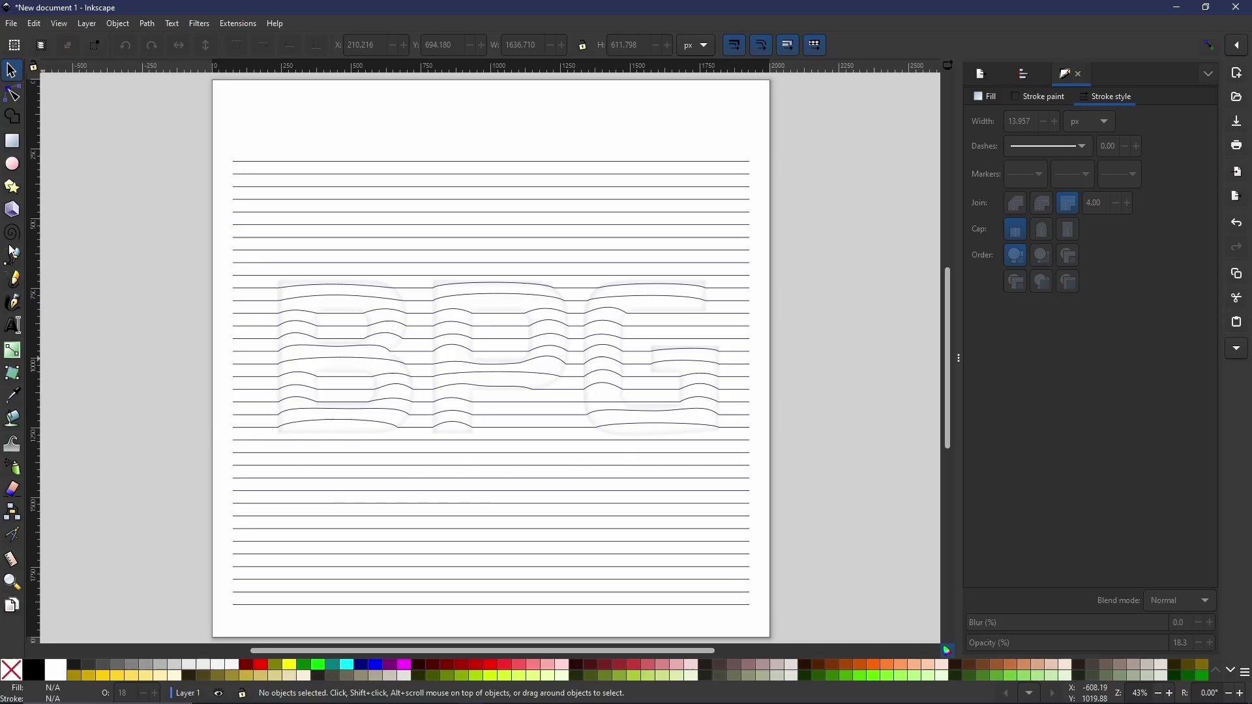
Step: Draw a large rectangle over the lettering with Ry 30.409 rounded corners at 100% opacity
click(13, 141)
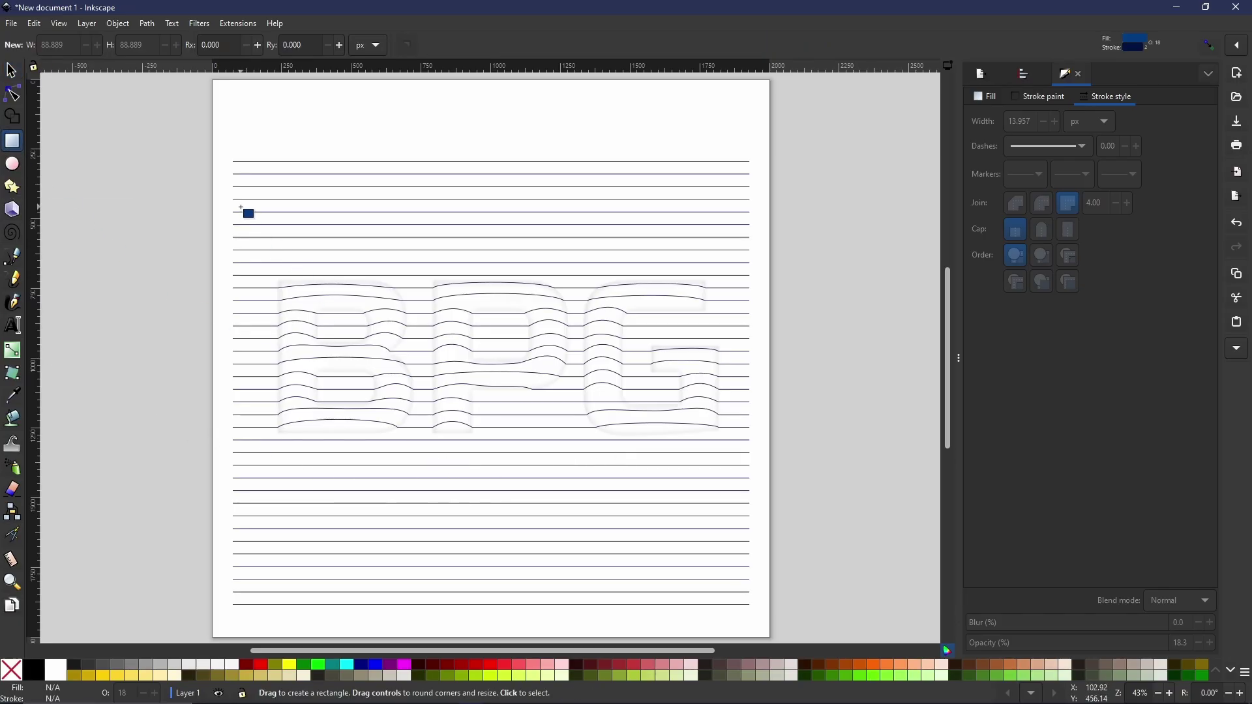
drag(242, 208, 744, 492)
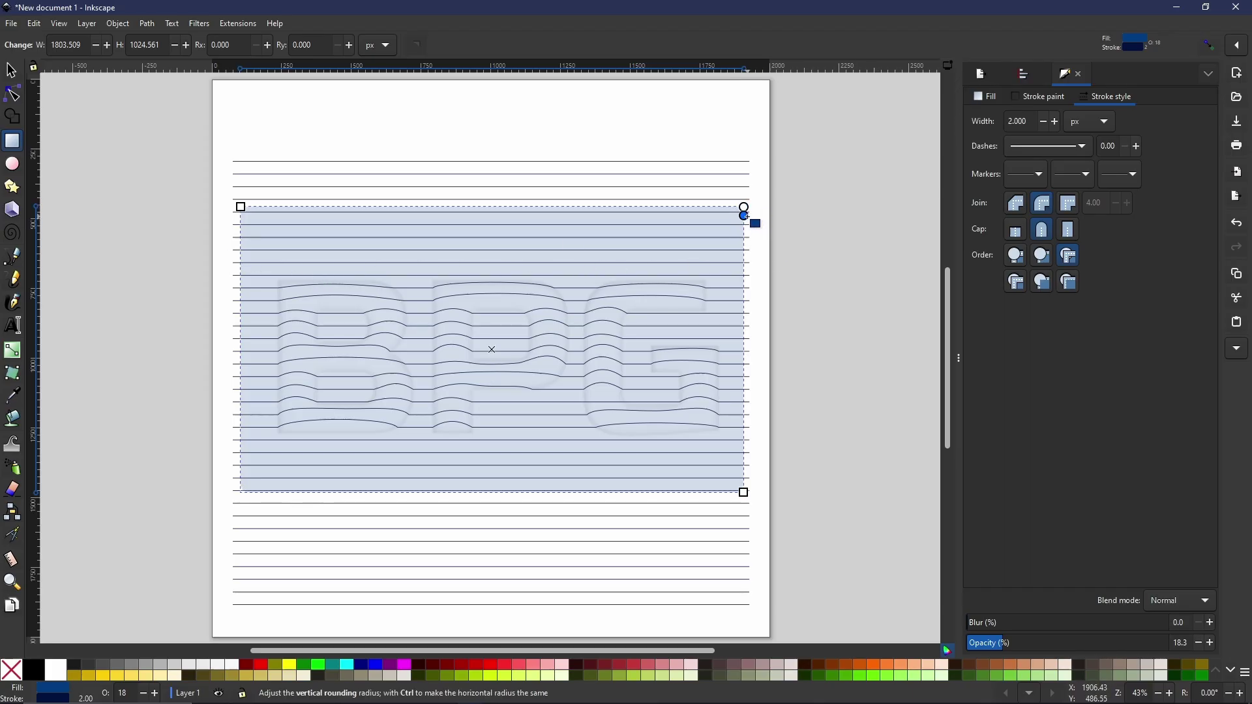
drag(744, 215, 743, 219)
key(Escape)
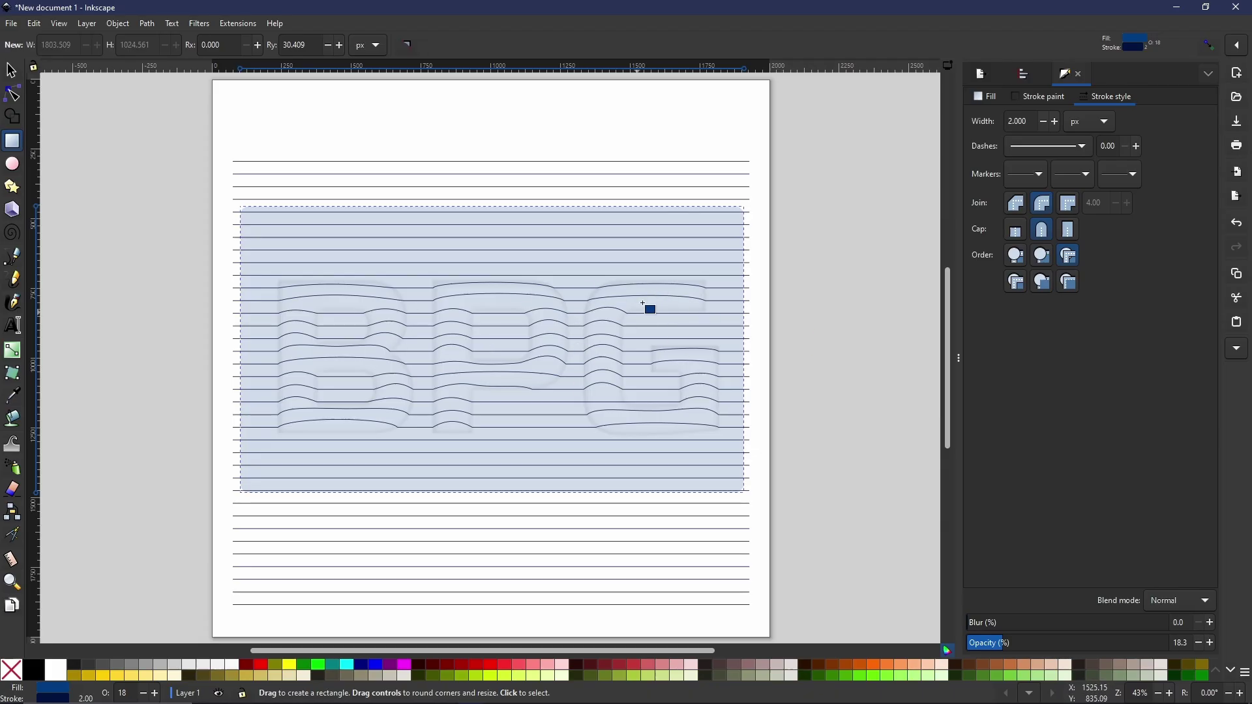
click(1046, 643)
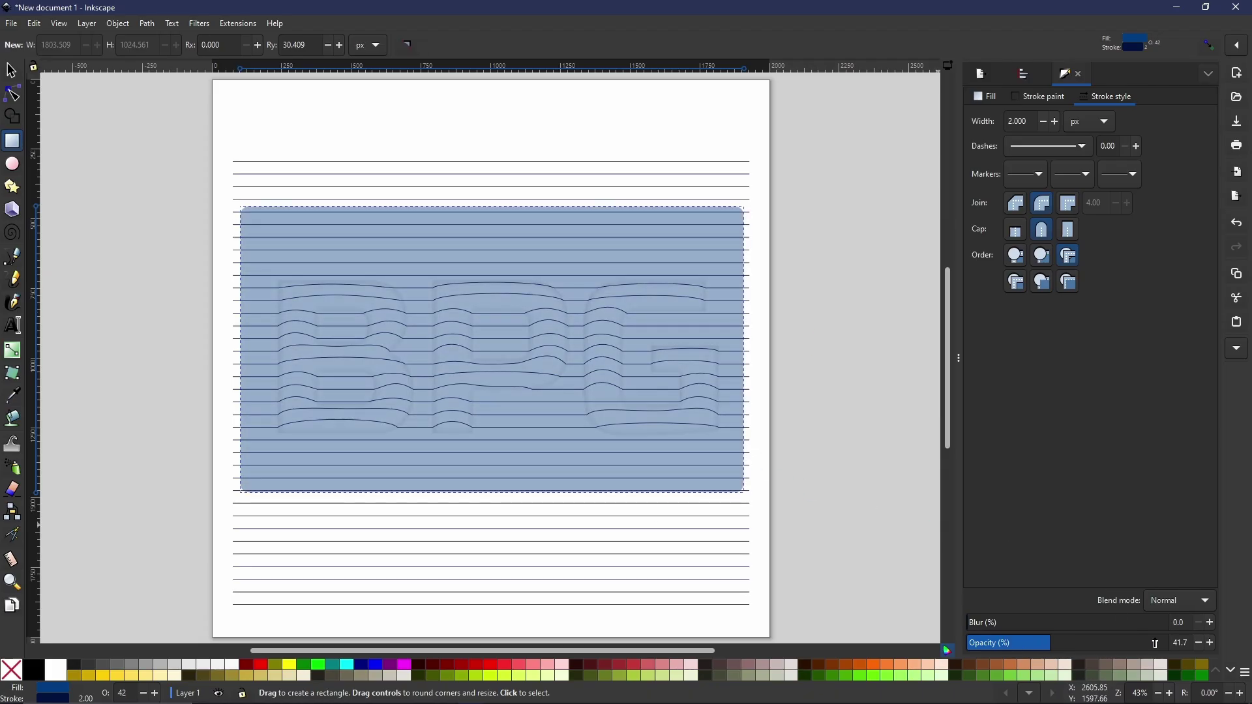
drag(1155, 643, 1168, 643)
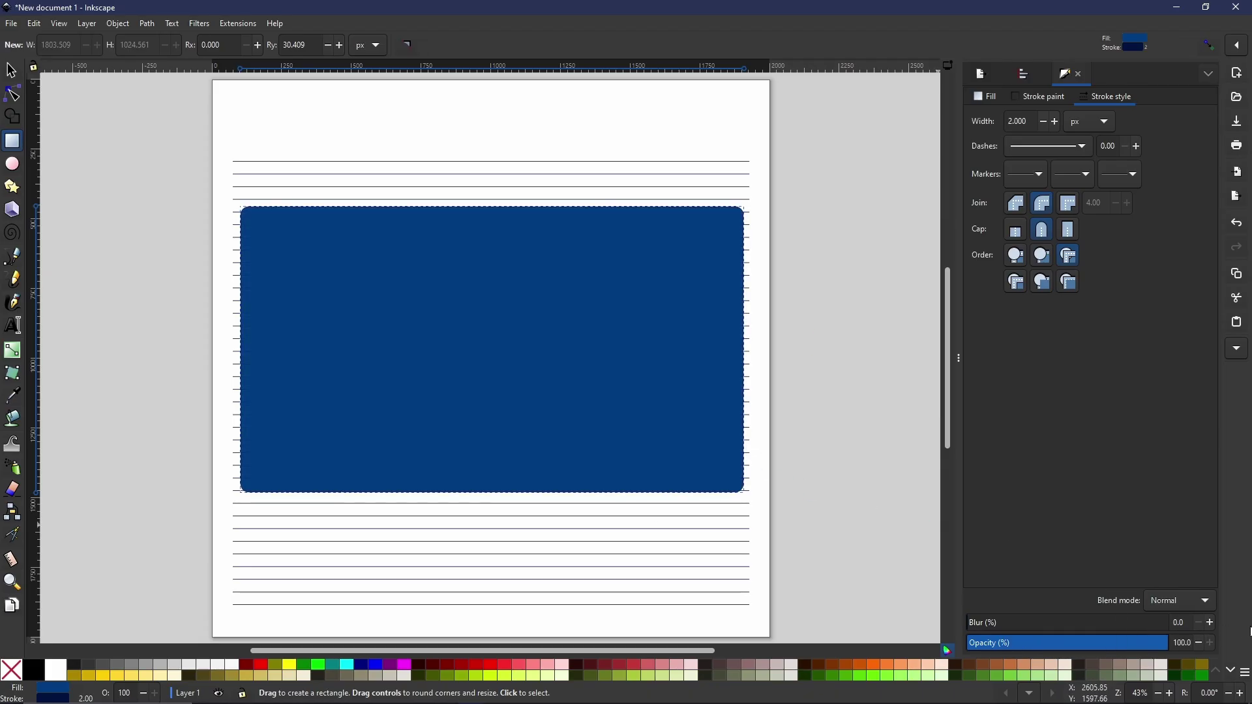
Step: Fill the rectangle white and return to the Selector tool
click(55, 670)
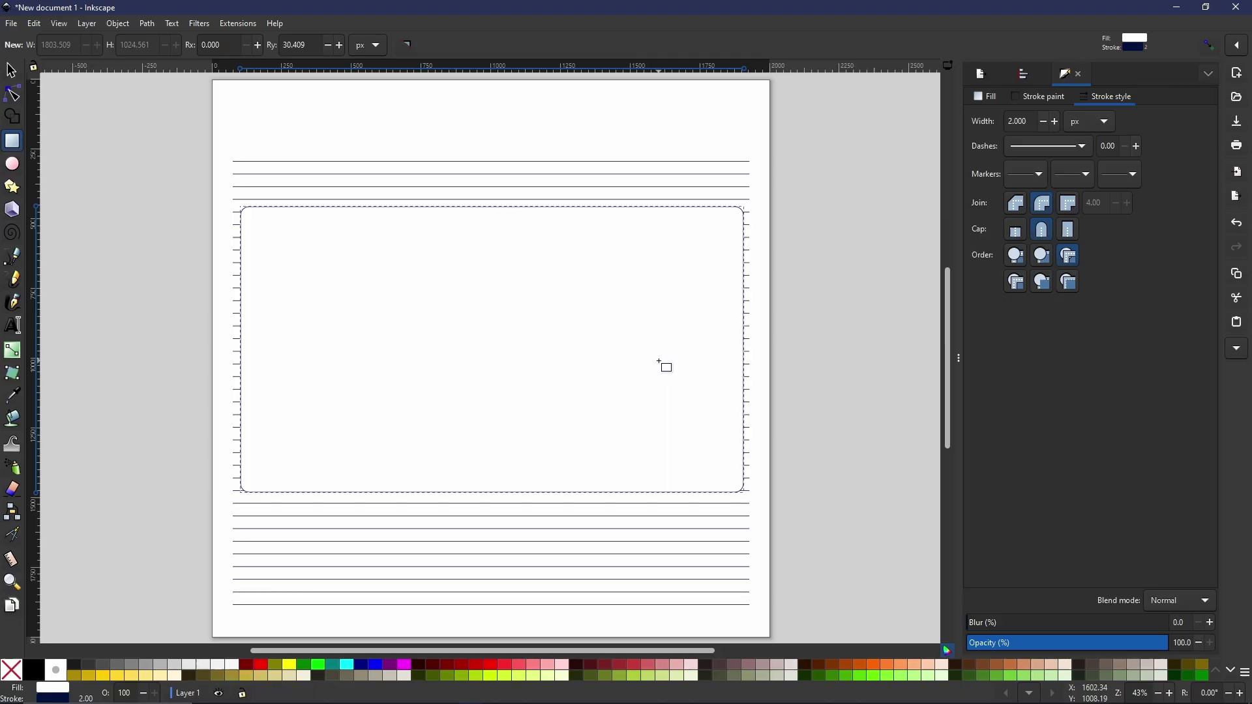
click(11, 70)
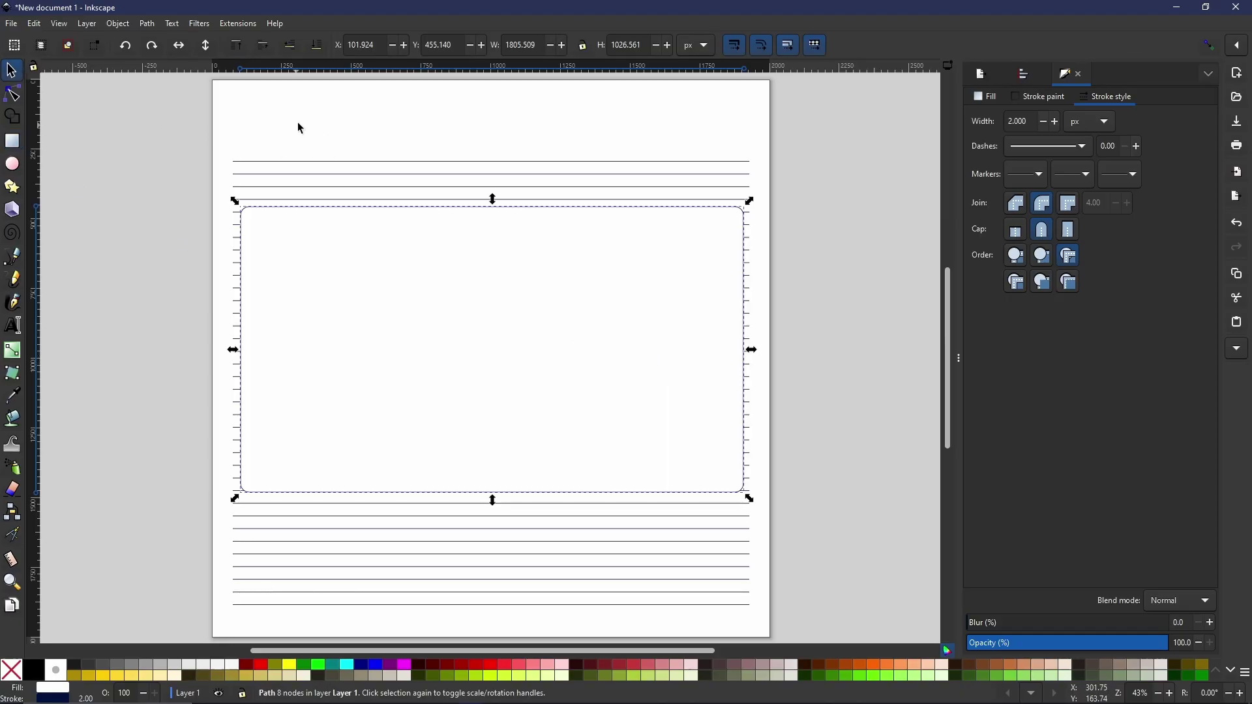